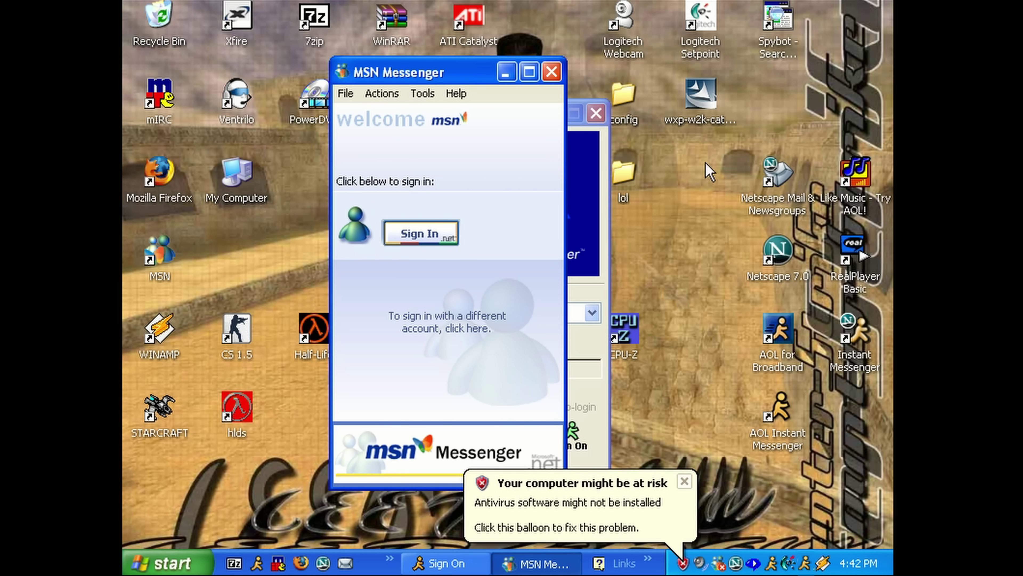
# Close AIM, then sign MSN Messenger into another account with automatic sign-in enabled
pyautogui.click(596, 113)
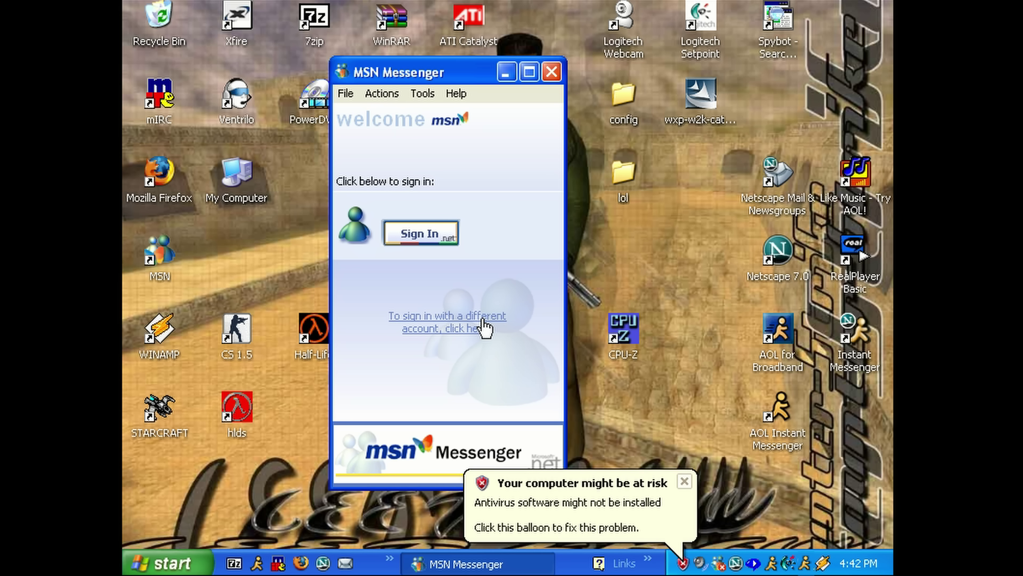
pyautogui.click(485, 327)
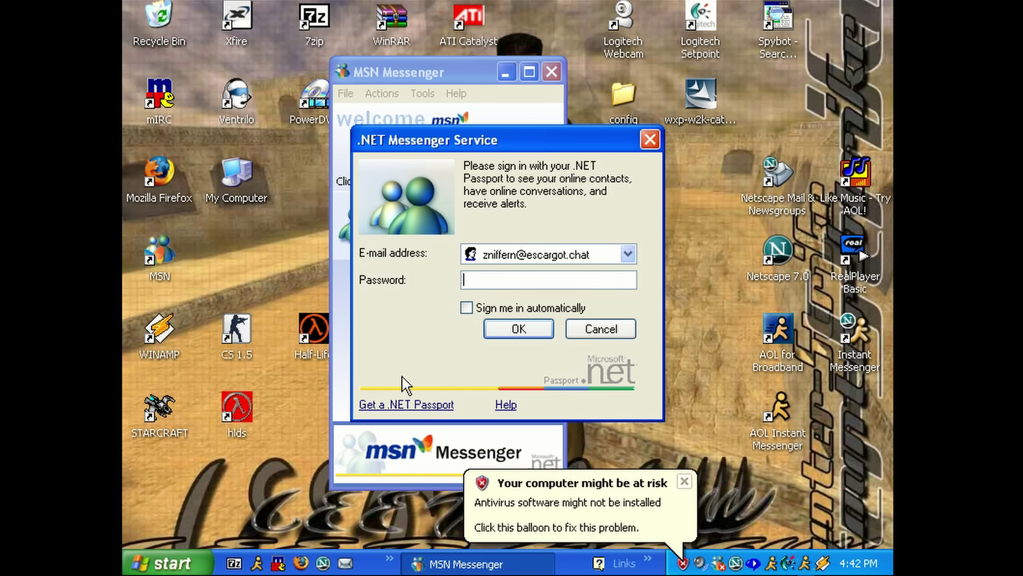
pyautogui.write('••••••••••')
pyautogui.click(468, 309)
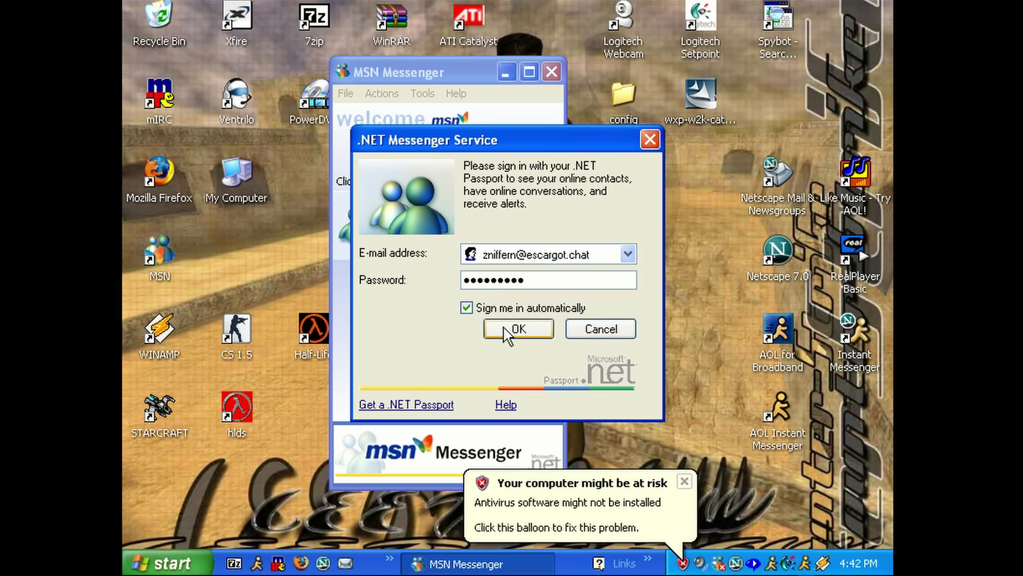
pyautogui.click(504, 329)
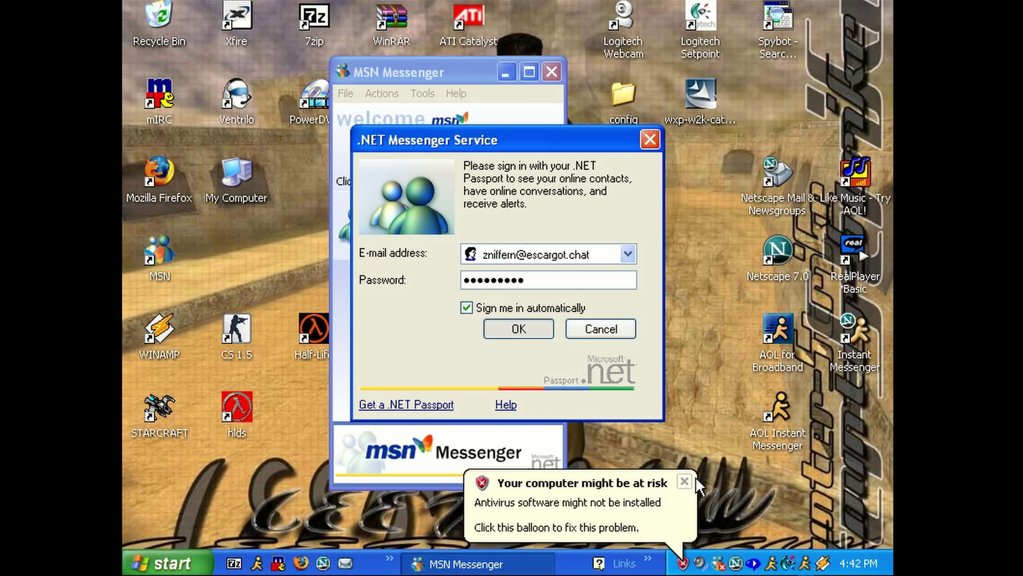
pyautogui.click(688, 484)
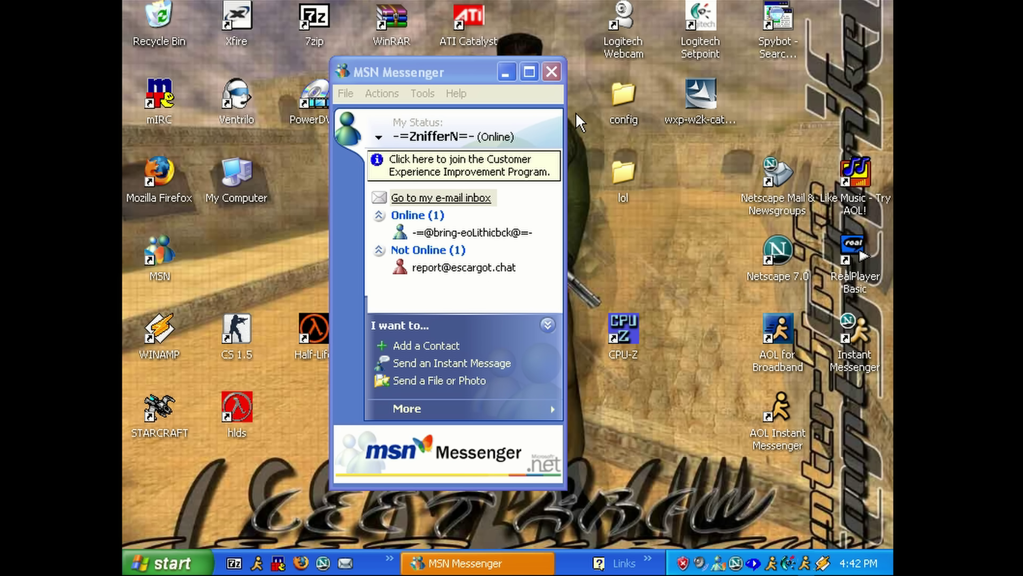
pyautogui.click(507, 72)
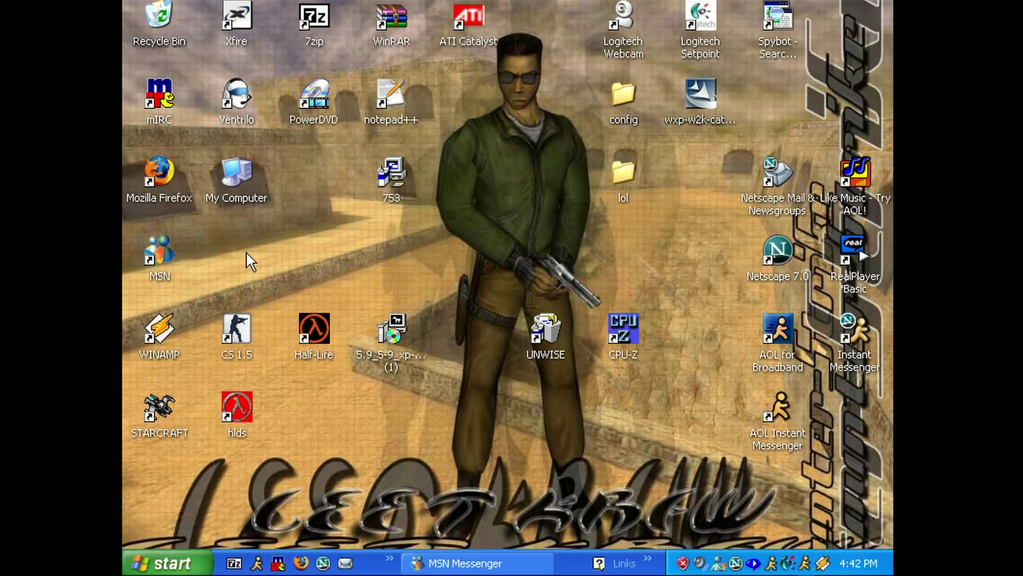
# Launch Winamp, play playlist track 2 'Dj Mangoo – eurodancer', and minimize the player
pyautogui.doubleClick(165, 335)
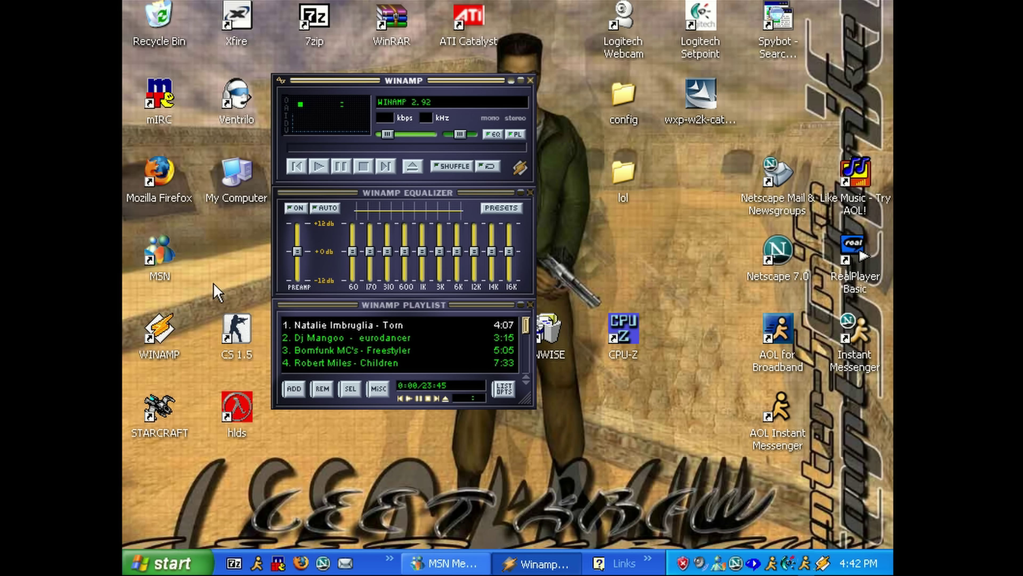
pyautogui.doubleClick(353, 338)
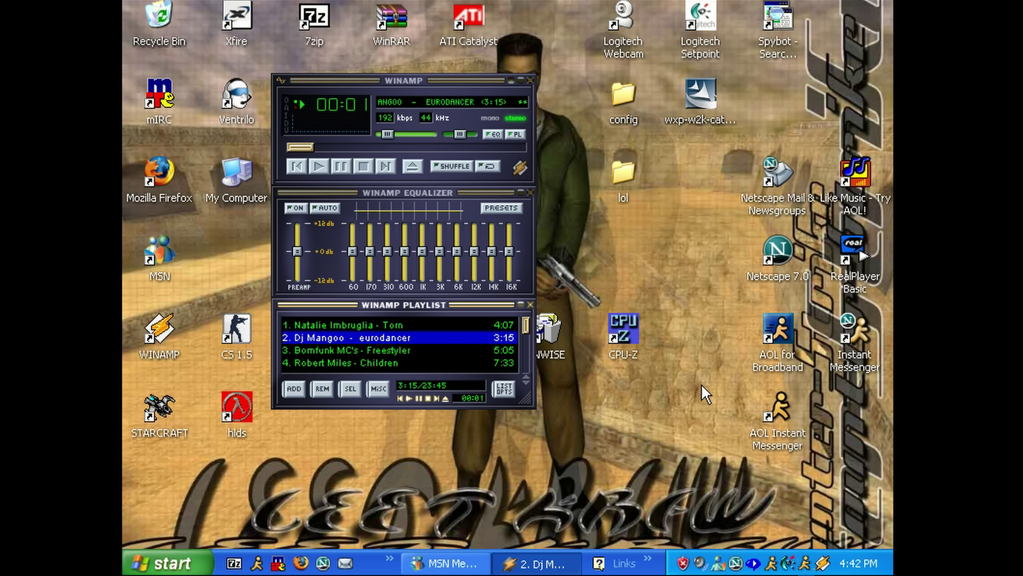
pyautogui.click(511, 80)
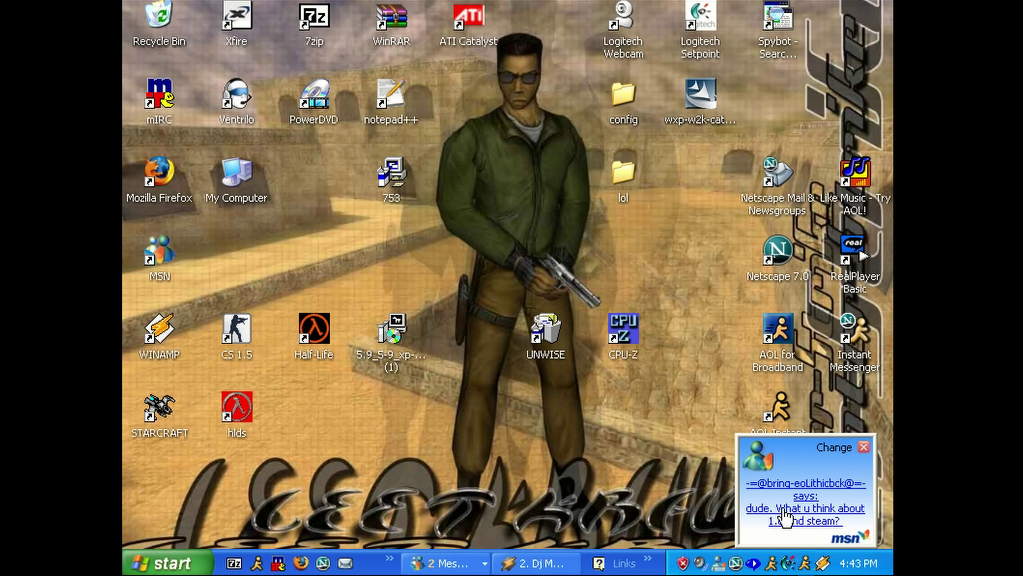
# Open the incoming chat and reply that you think the concept is smart
pyautogui.click(771, 514)
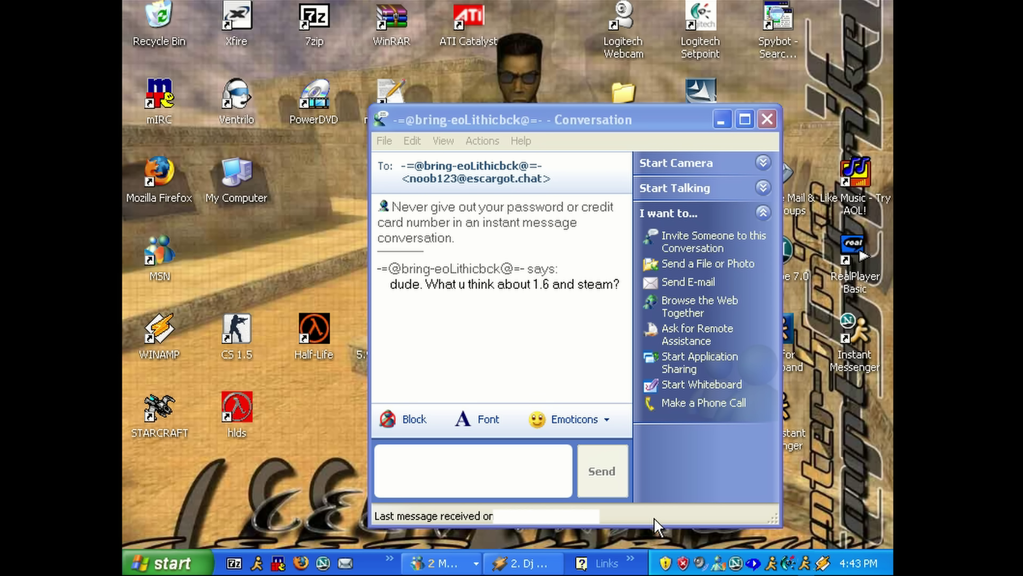
pyautogui.click(488, 489)
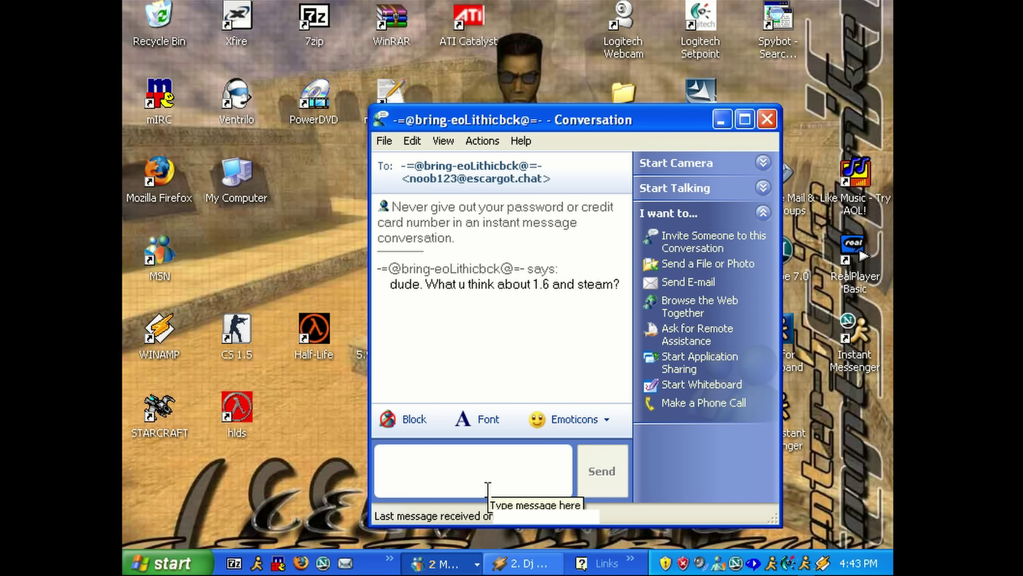
pyautogui.write('i')
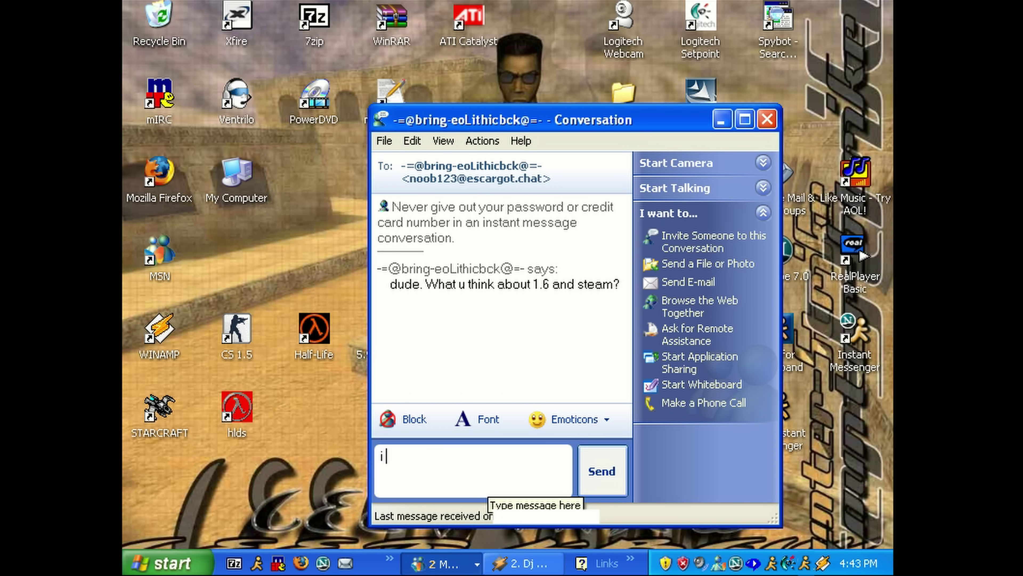
pyautogui.write(' think the concpec')
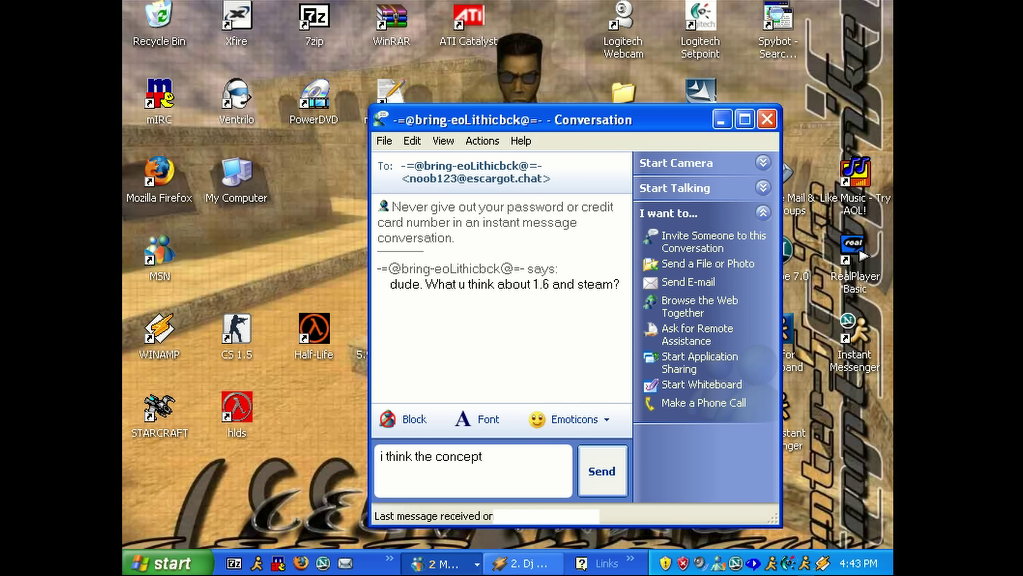
pyautogui.write('smart')
pyautogui.press('Return')
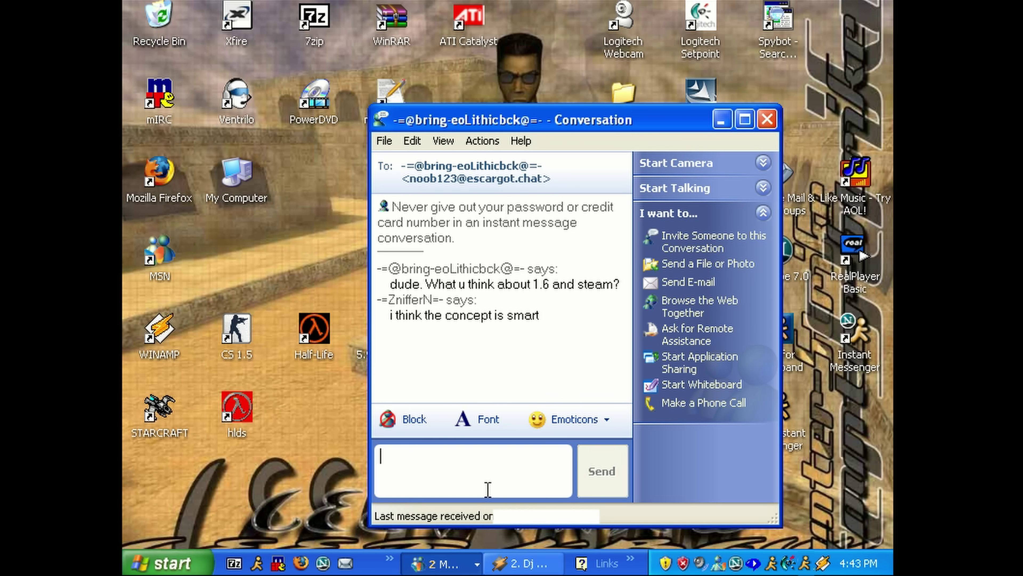
# Send 'u?' back, answer 'hmm', and minimize the conversation window
pyautogui.write('u_')
pyautogui.press('Return')
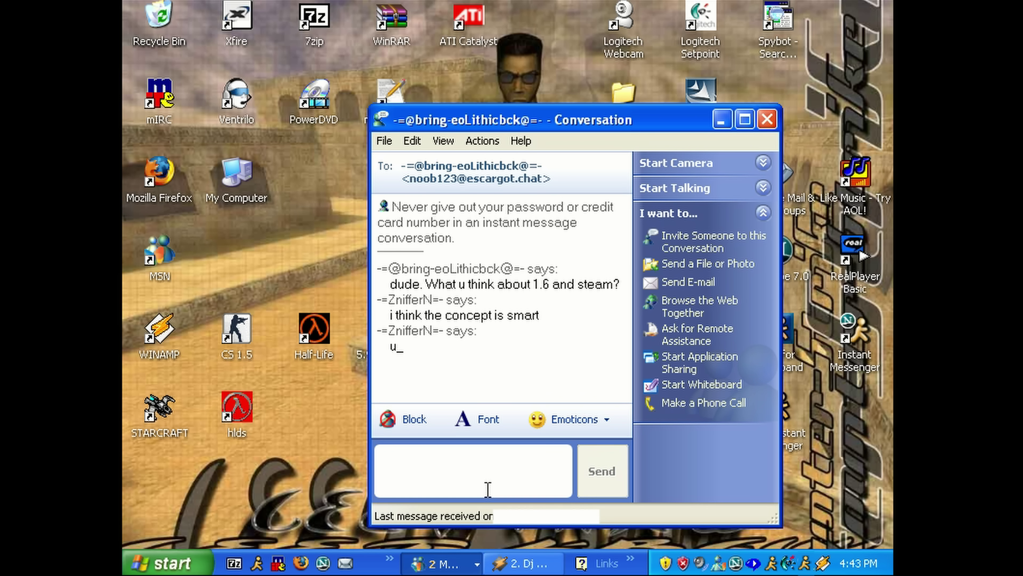
pyautogui.write('u?')
pyautogui.press('Return')
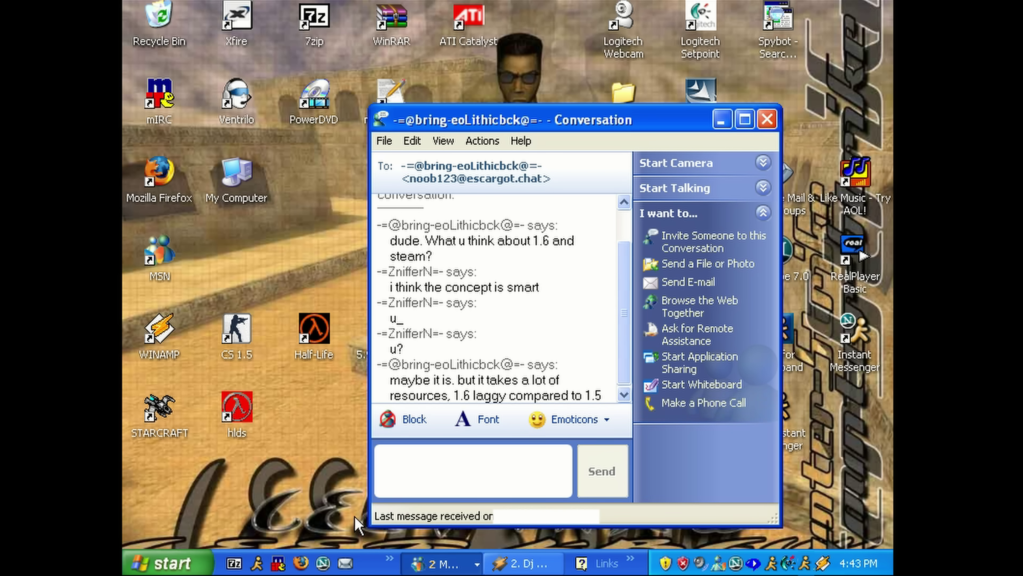
pyautogui.write('hmm')
pyautogui.press('Return')
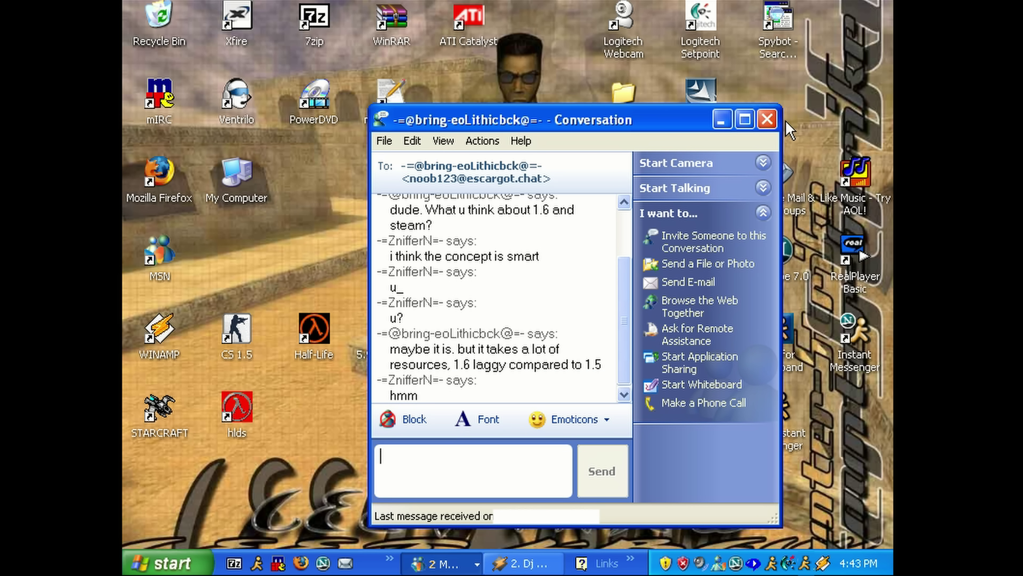
pyautogui.click(722, 119)
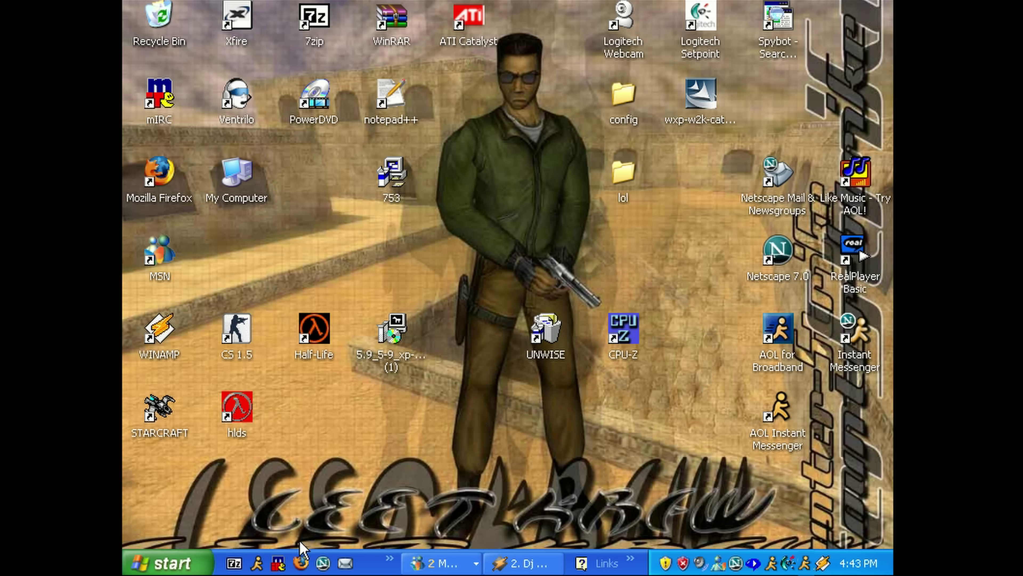
pyautogui.click(302, 562)
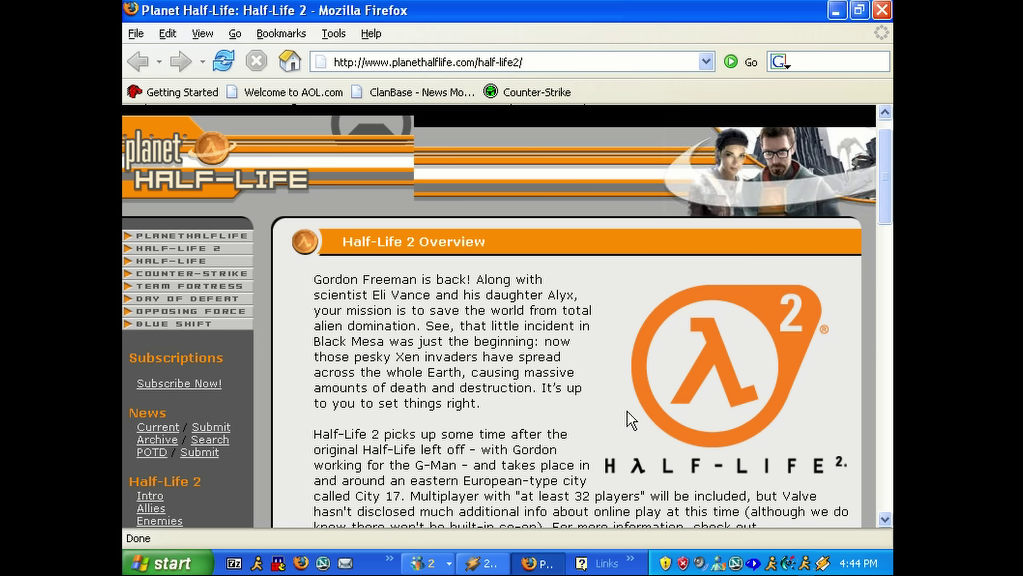
pyautogui.click(554, 62)
pyautogui.write('www.stea')
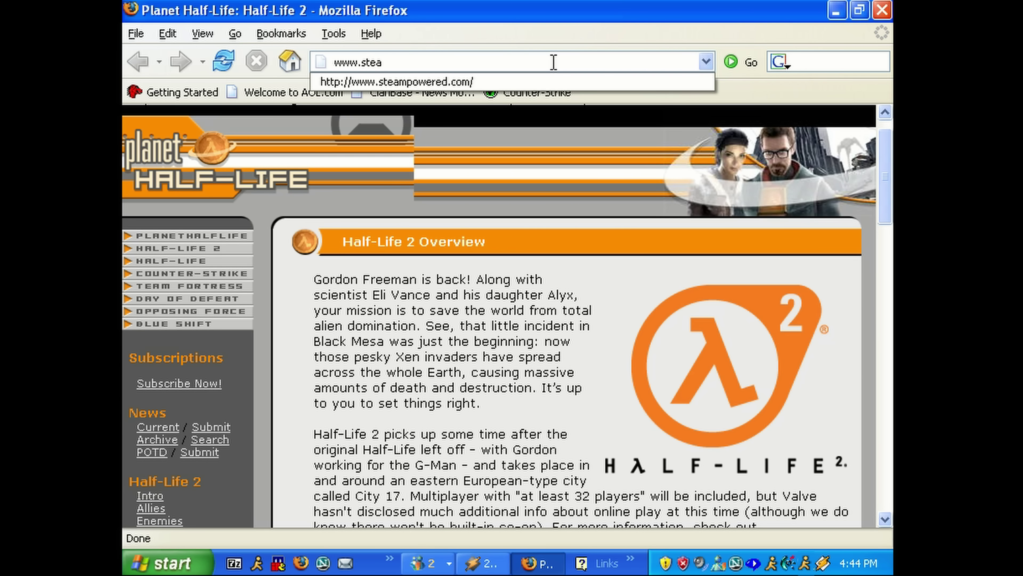
pyautogui.press('Down')
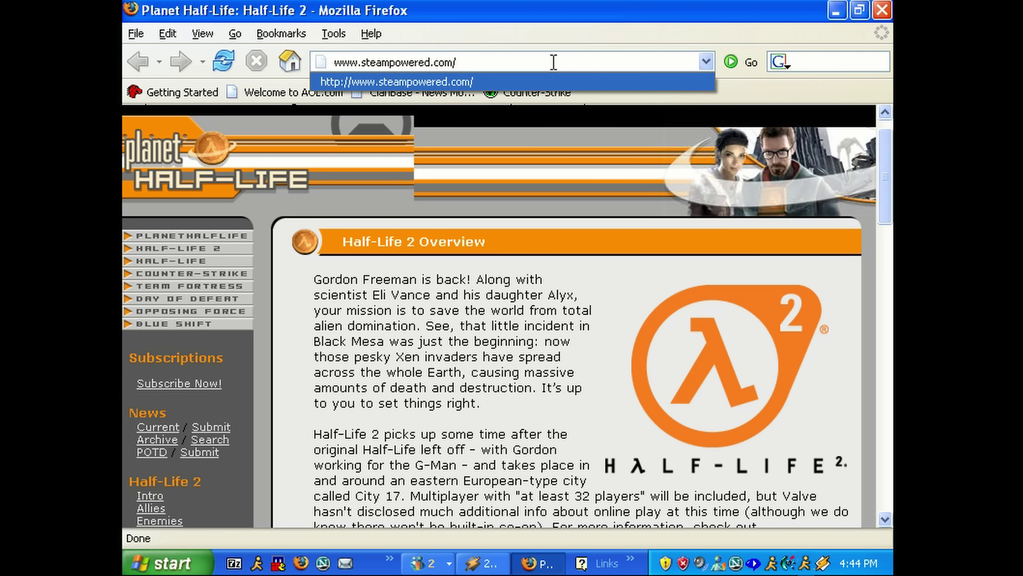
pyautogui.press('Return')
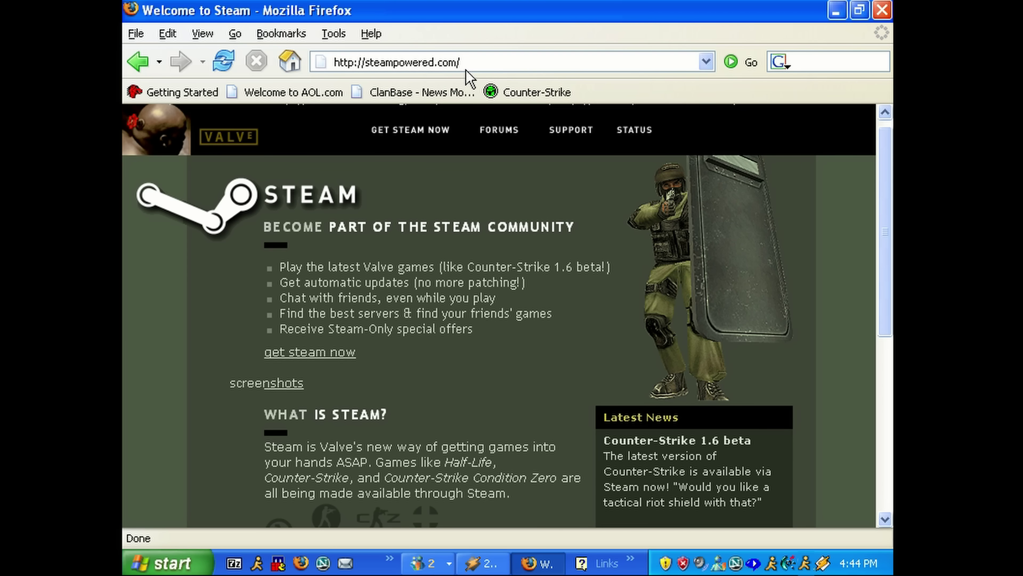
pyautogui.moveTo(885, 228); pyautogui.dragTo(870, 276)
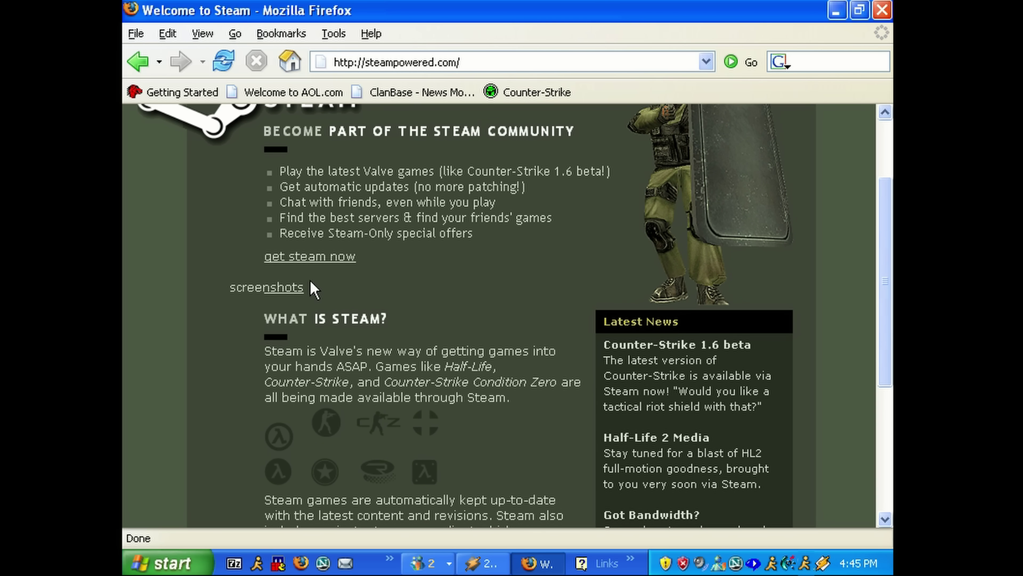
# Read the Steam Features page, close the Messenger conversation, and open the 'get steam now' page
pyautogui.click(293, 293)
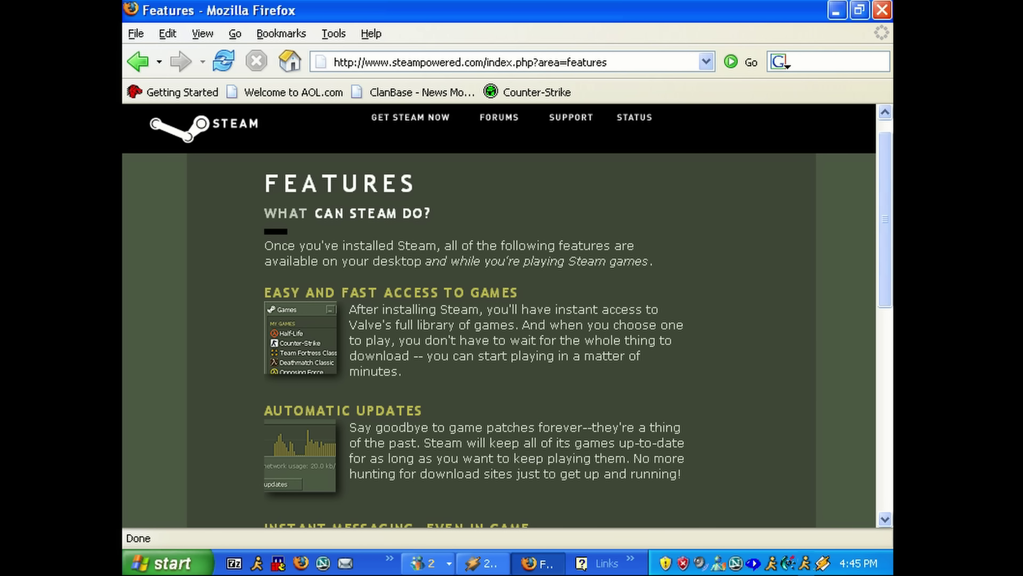
pyautogui.moveTo(888, 291); pyautogui.dragTo(881, 463)
pyautogui.click(443, 560)
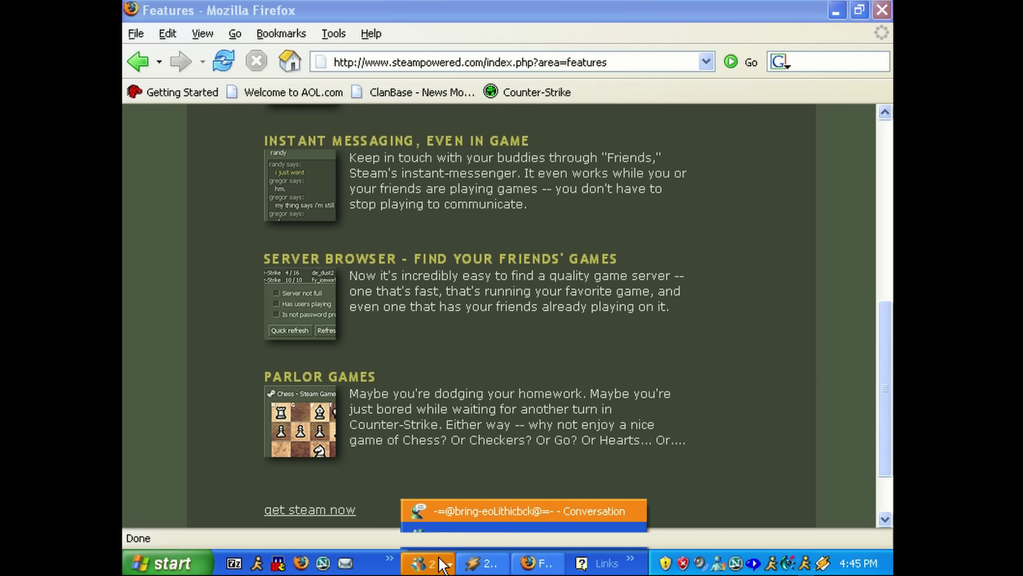
pyautogui.click(533, 515)
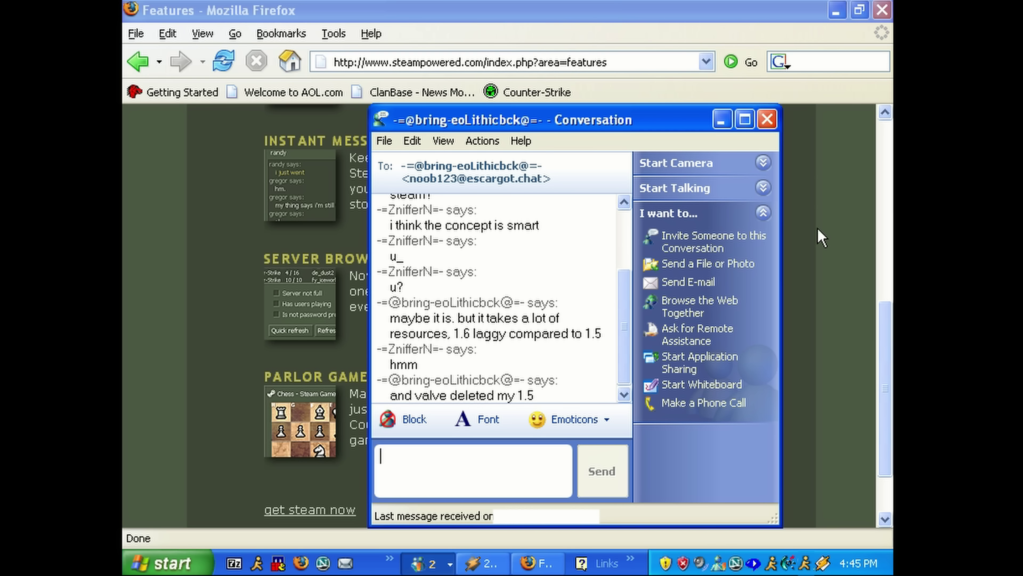
pyautogui.click(767, 119)
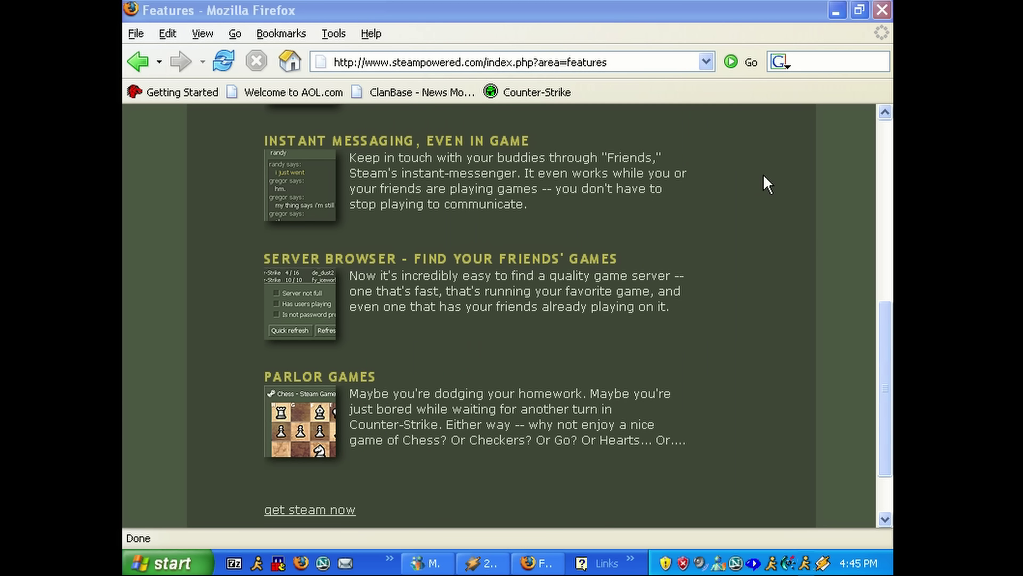
pyautogui.moveTo(881, 322); pyautogui.dragTo(881, 348)
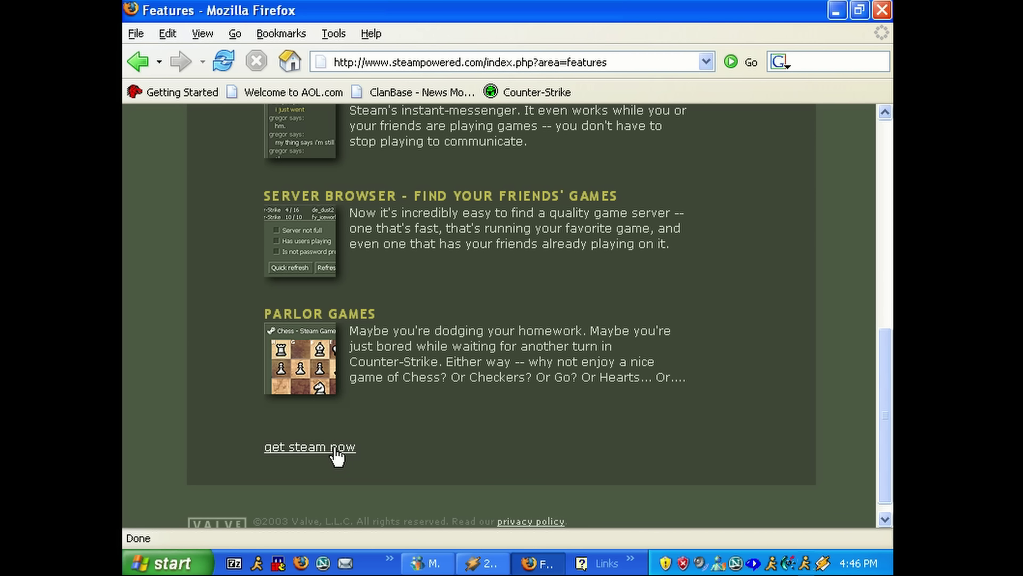
pyautogui.click(337, 455)
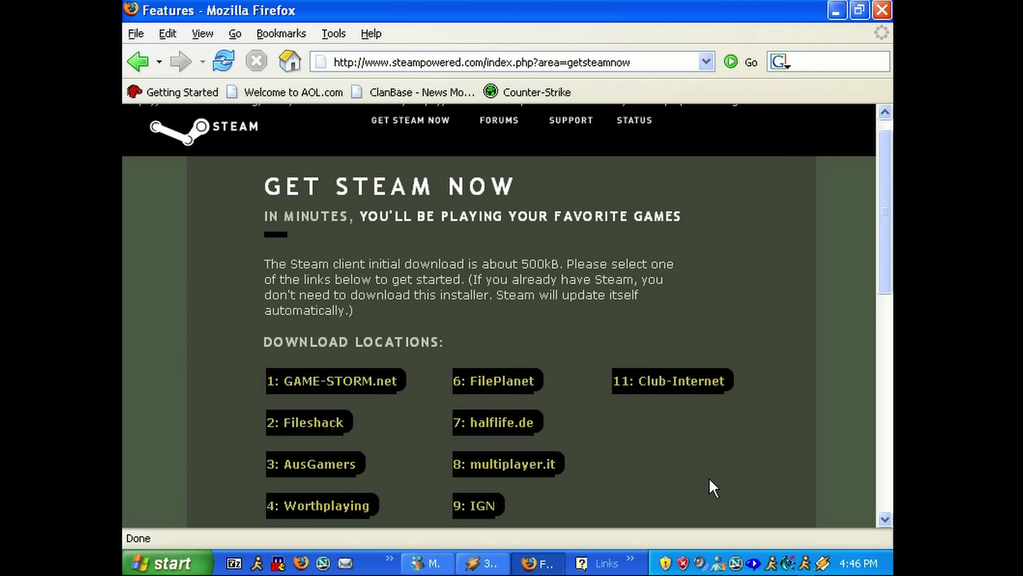
# Pick the '6: FilePlanet' location and start downloading the Steam Client [Win32] installer
pyautogui.scroll(-1, 640, 471)
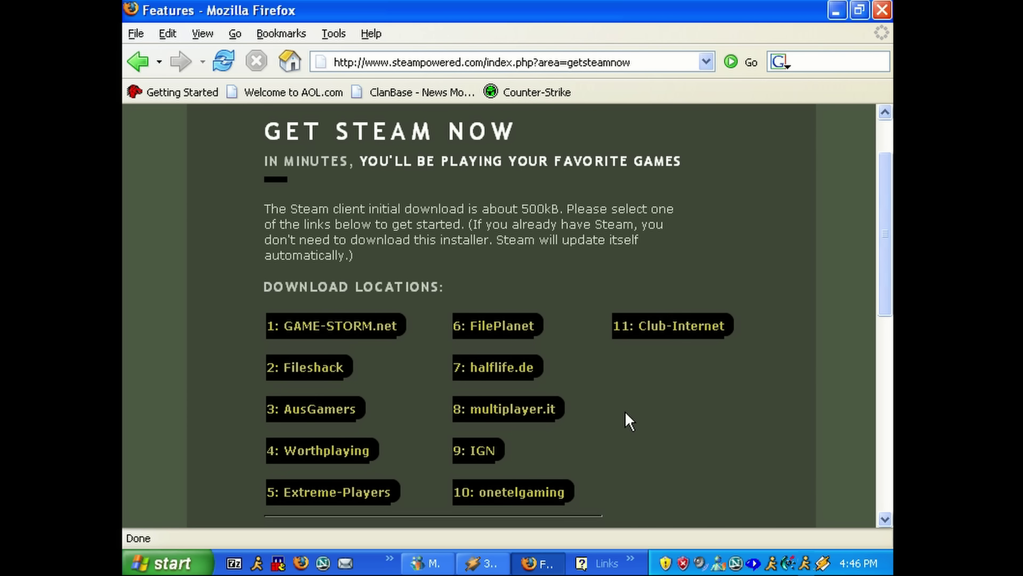
pyautogui.click(496, 337)
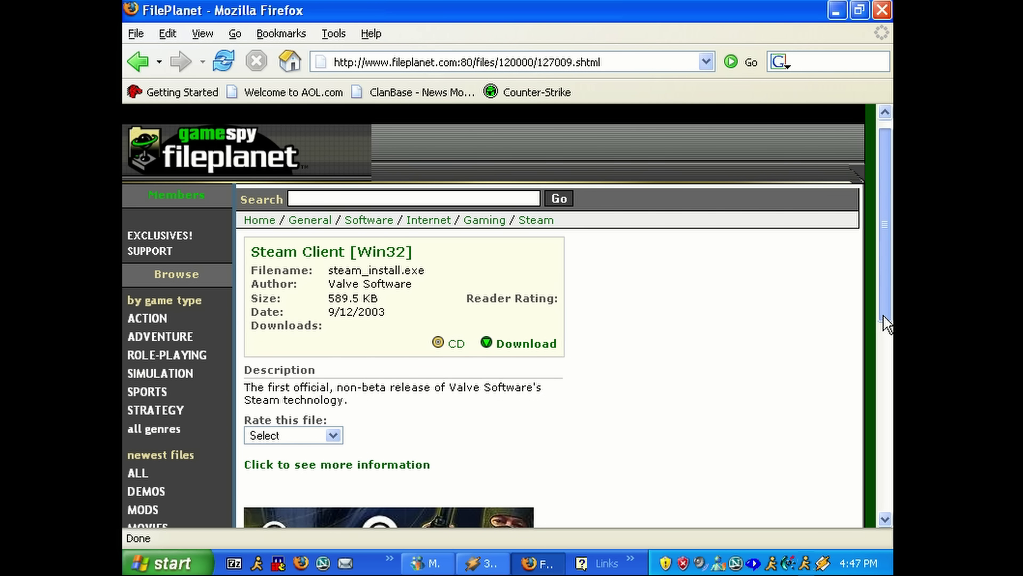
pyautogui.moveTo(884, 320); pyautogui.dragTo(858, 399)
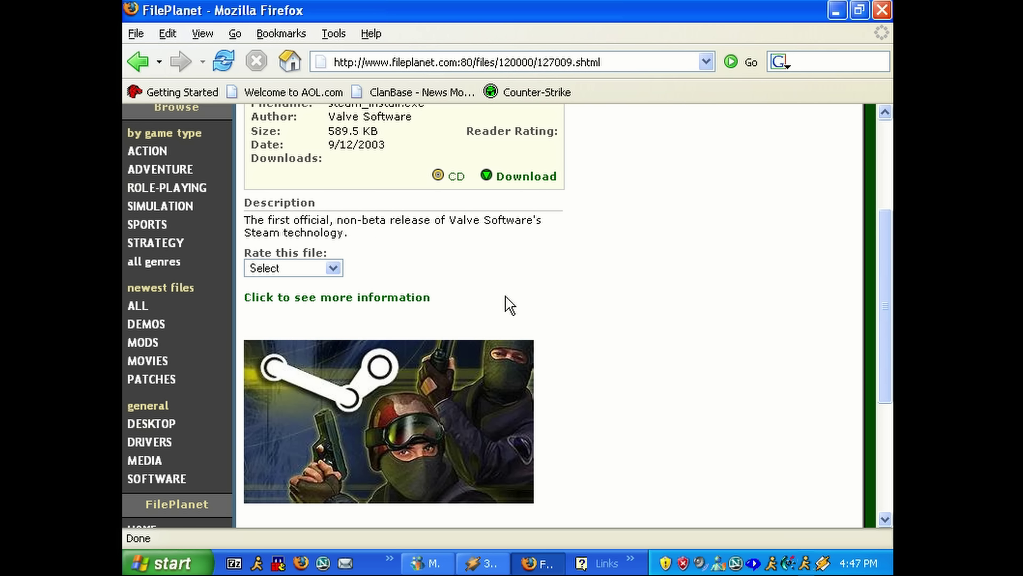
pyautogui.moveTo(889, 335); pyautogui.dragTo(889, 316)
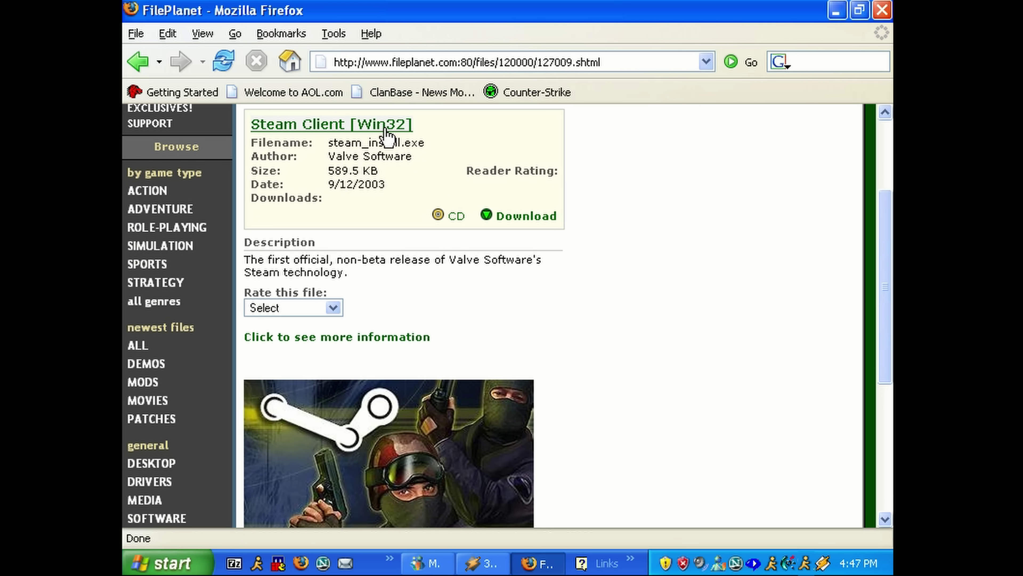
pyautogui.click(525, 225)
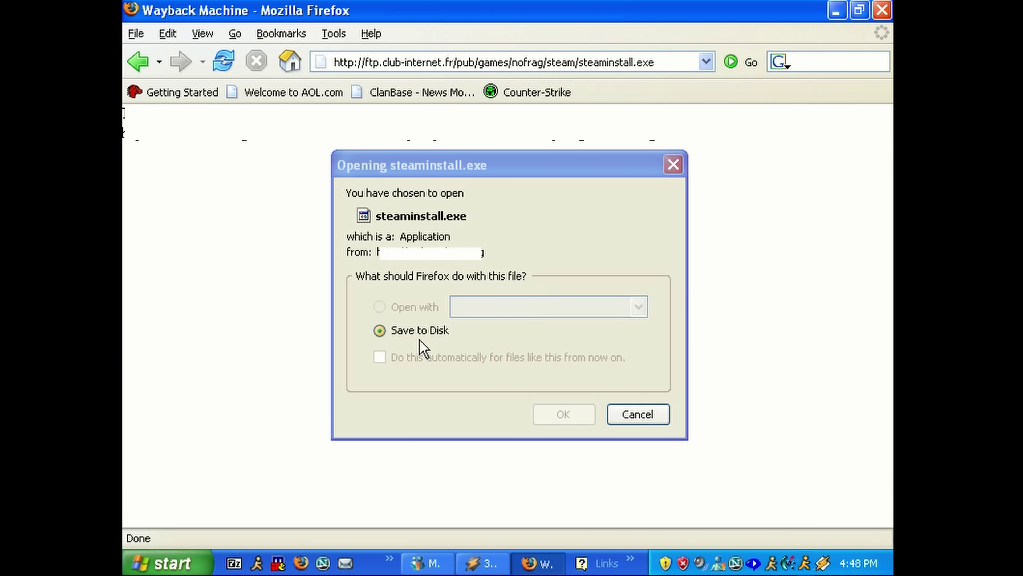
# Save steaminstall.exe to disk, then return to the FilePlanet Steam Client page
pyautogui.click(380, 331)
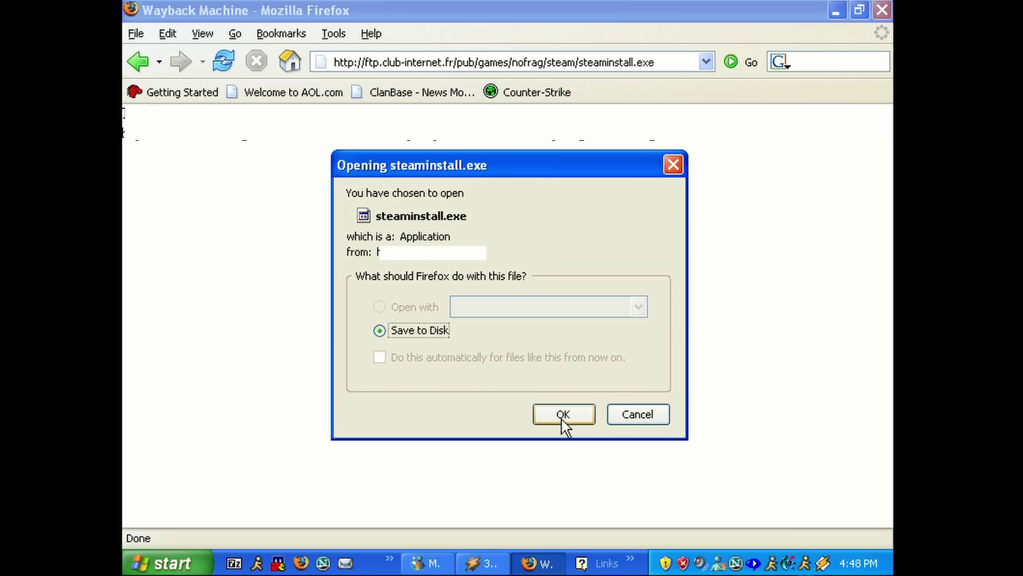
pyautogui.click(564, 415)
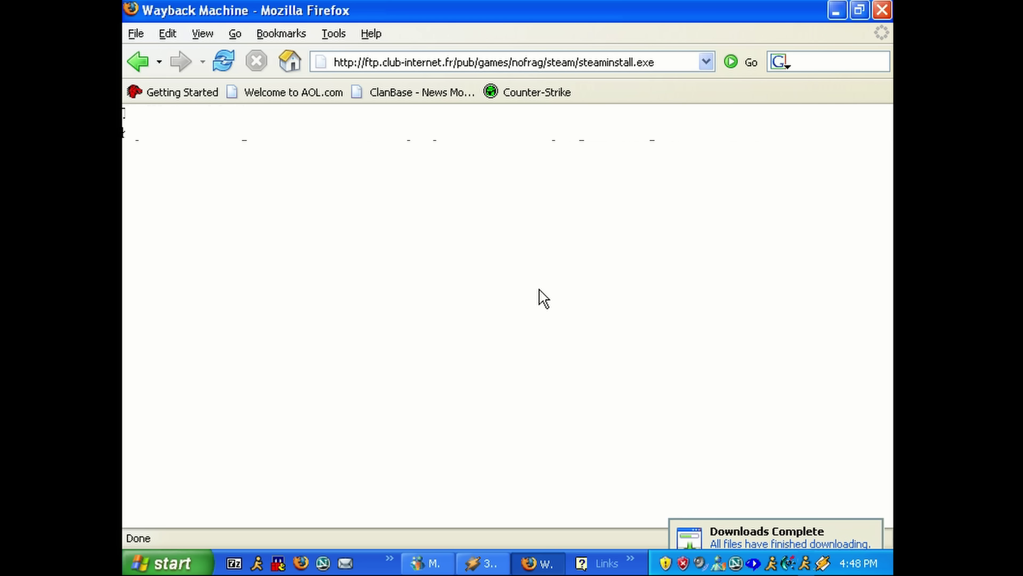
pyautogui.click(140, 67)
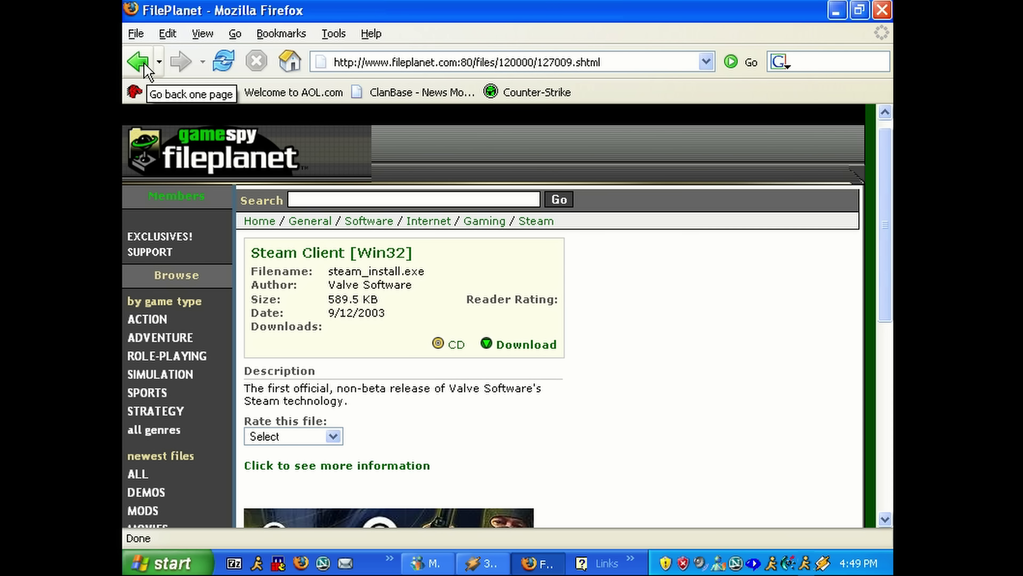
# Go back to the Steam home page and read the FORUMS usage guidelines
pyautogui.click(141, 65)
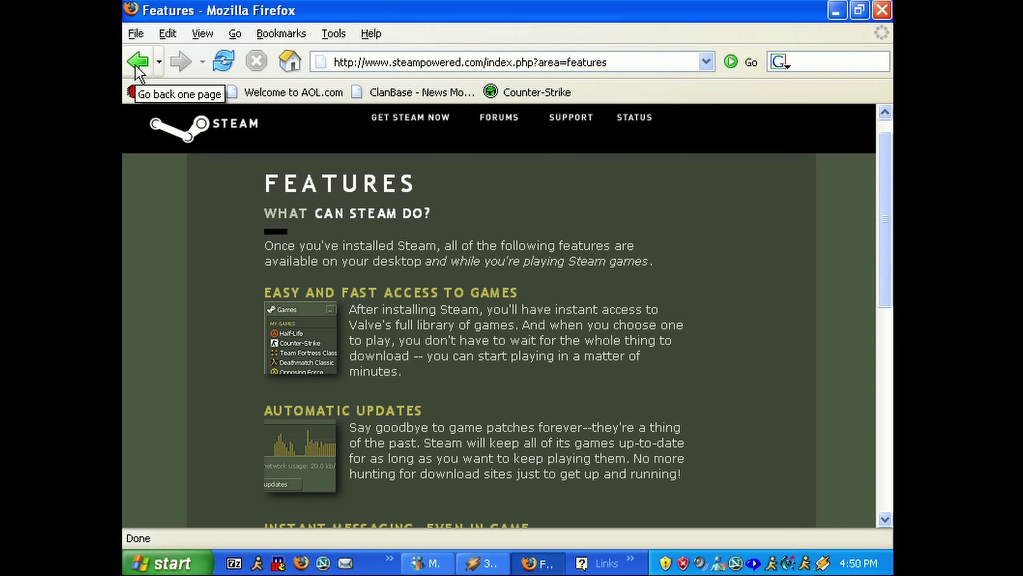
pyautogui.click(137, 65)
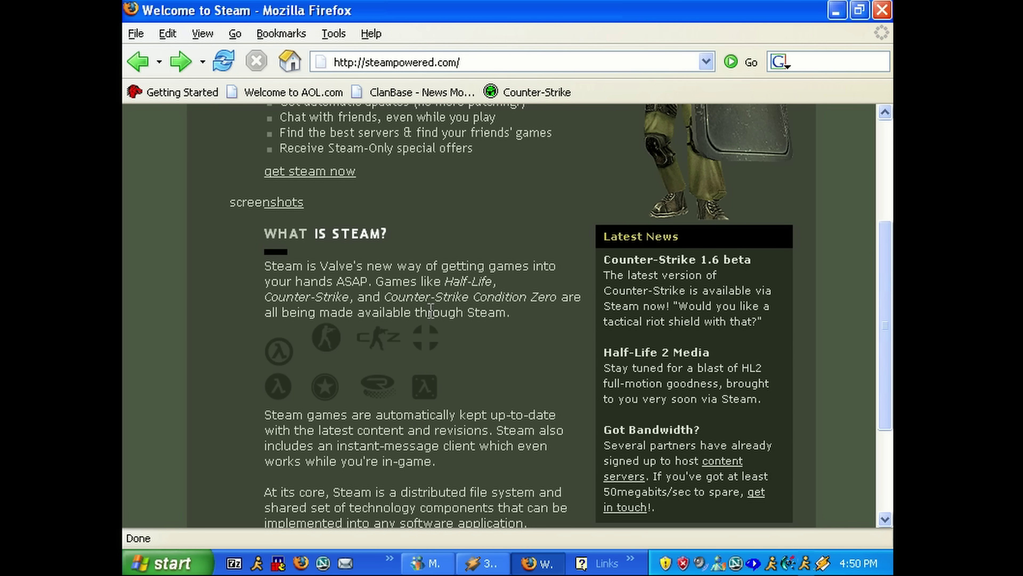
pyautogui.moveTo(878, 372); pyautogui.dragTo(876, 286)
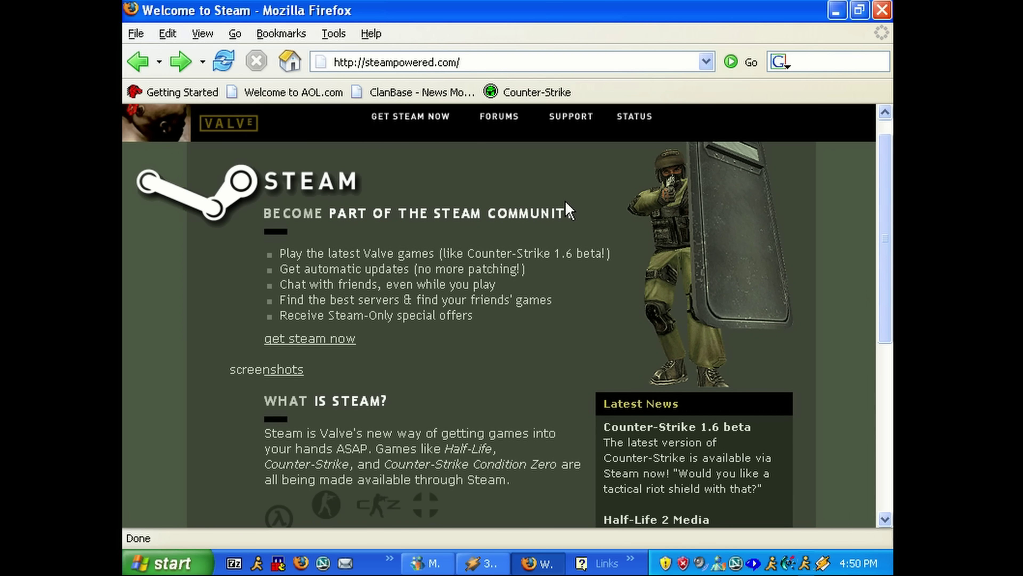
pyautogui.click(500, 121)
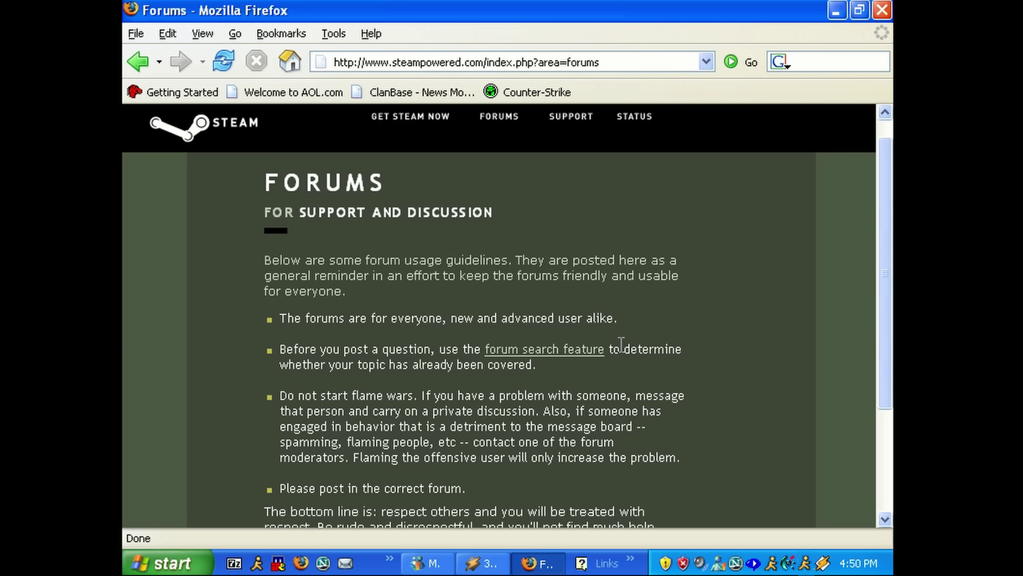
pyautogui.moveTo(883, 317); pyautogui.dragTo(881, 380)
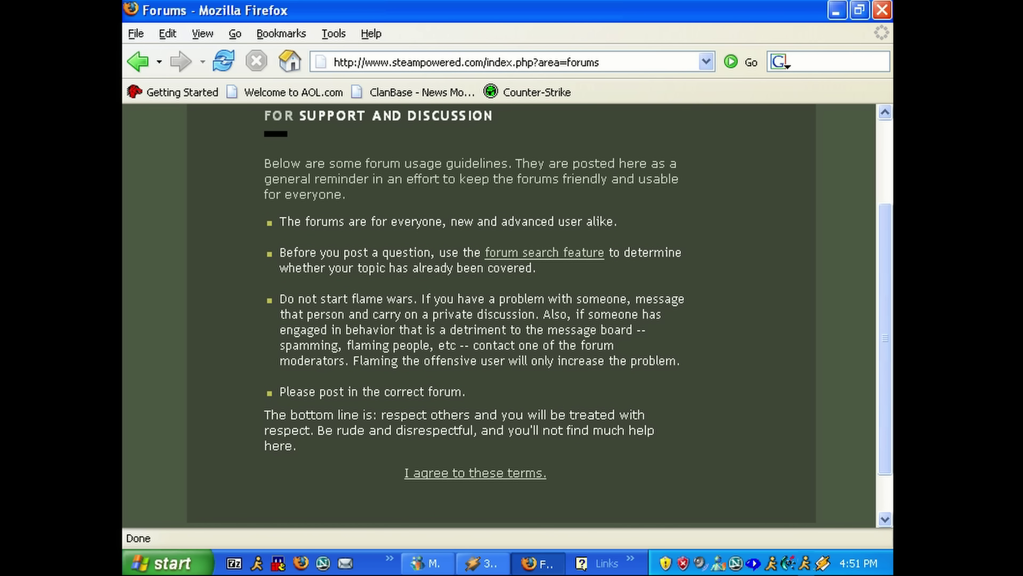
# Agree to the forum terms and browse the Steam, Game and Server discussion boards
pyautogui.click(462, 474)
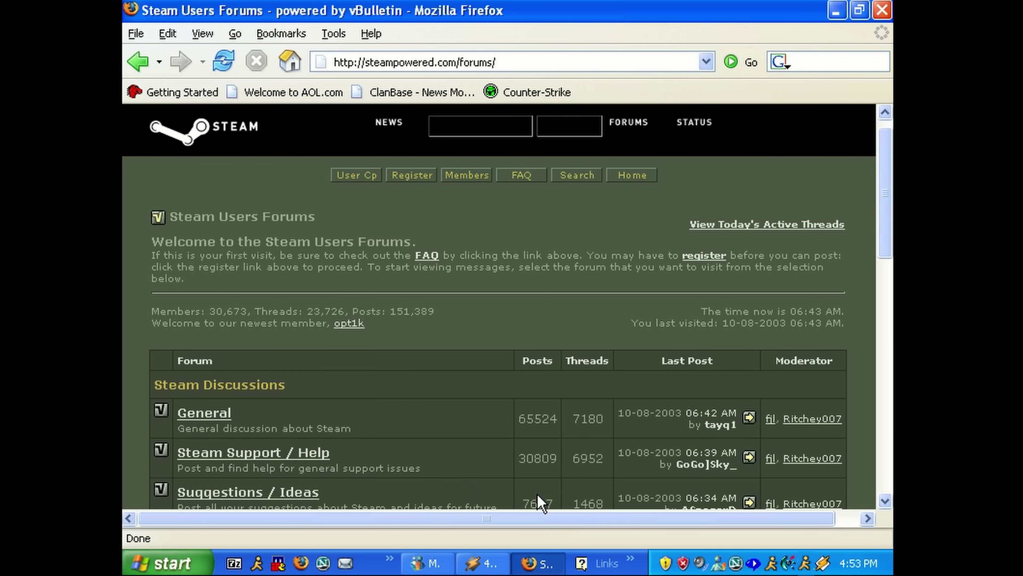
pyautogui.scroll(-3, 475, 495)
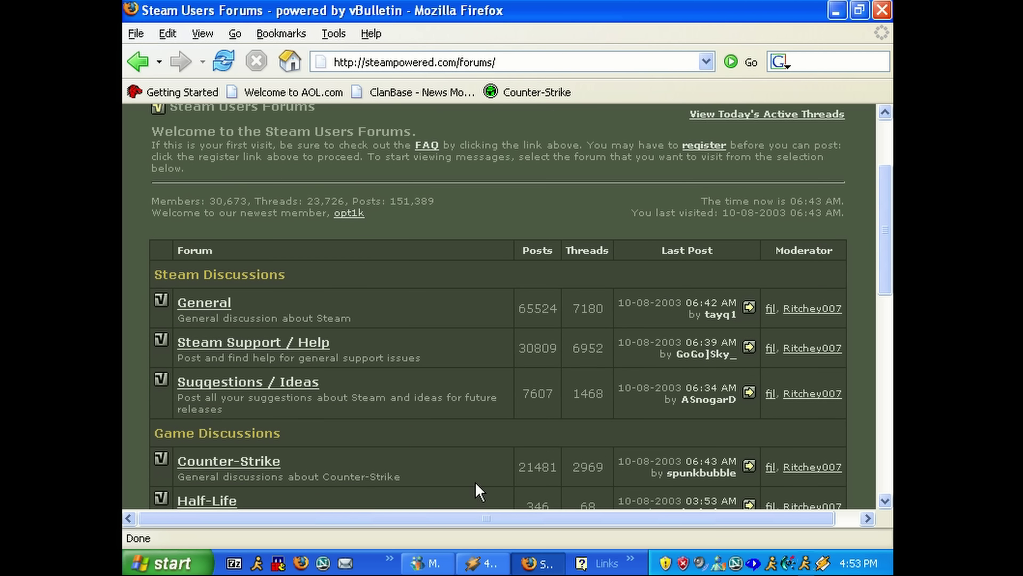
pyautogui.scroll(-1, 476, 489)
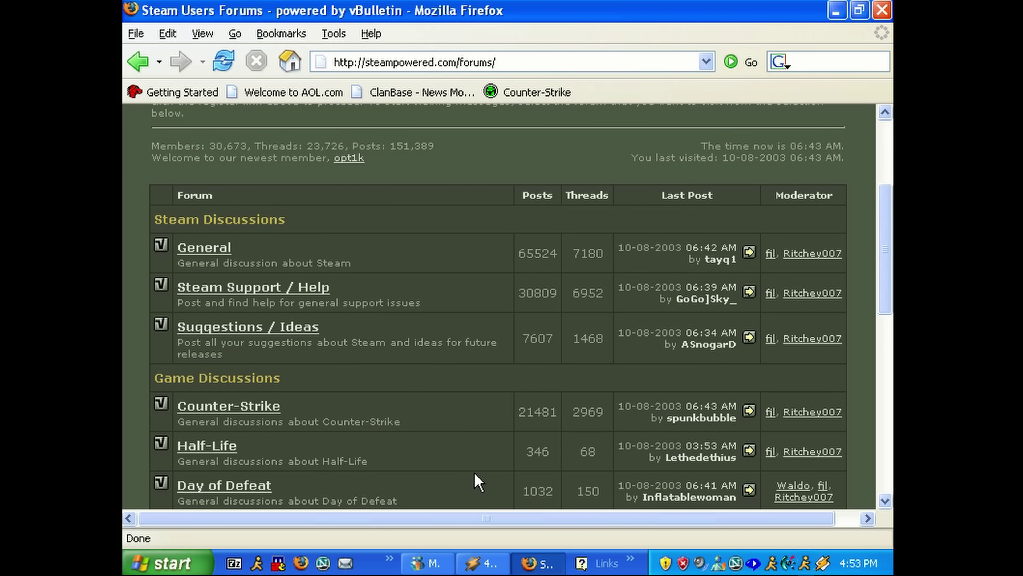
pyautogui.scroll(-2, 477, 480)
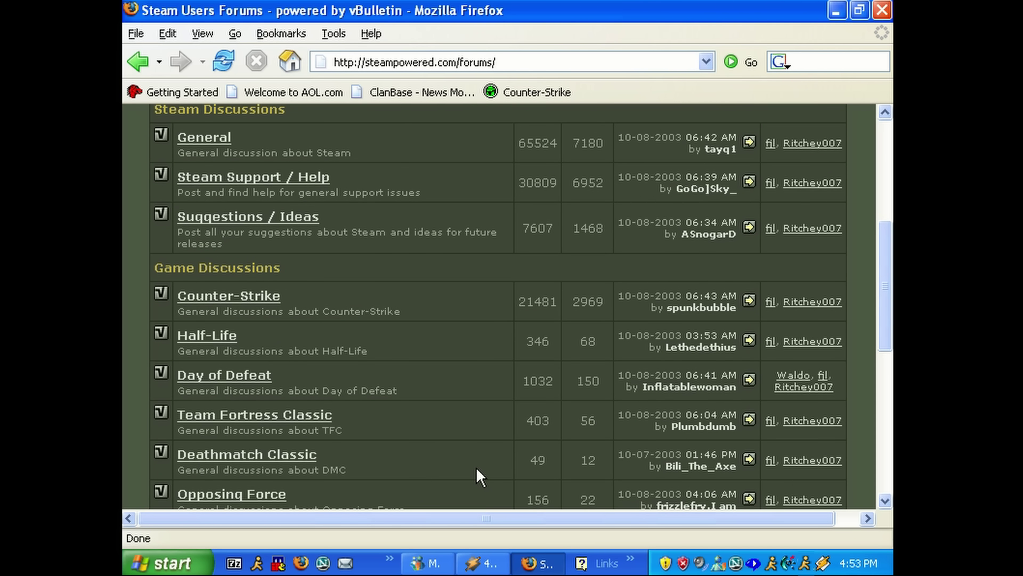
pyautogui.scroll(-3, 479, 474)
pyautogui.scroll(-3, 482, 472)
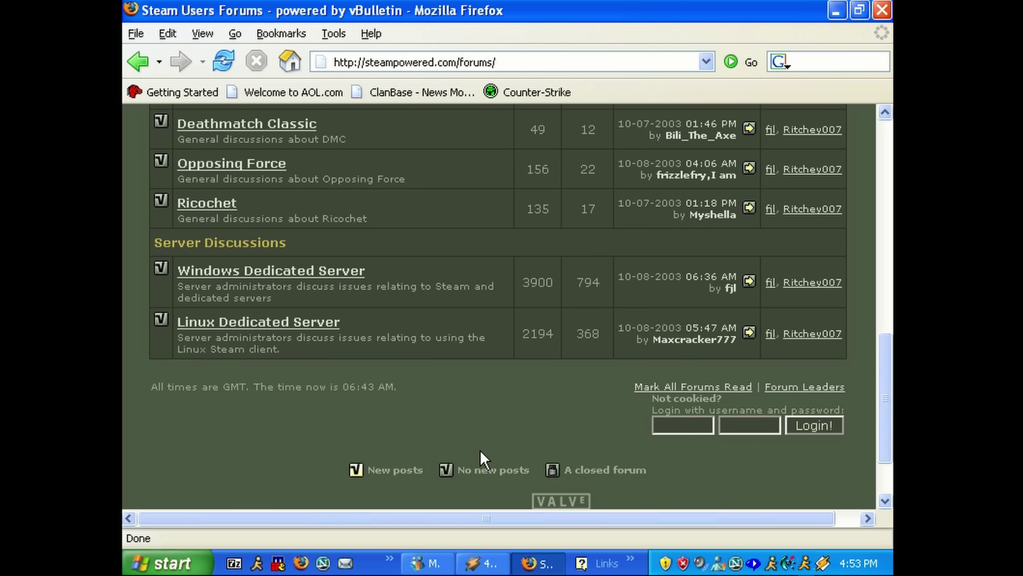
pyautogui.scroll(6, 479, 447)
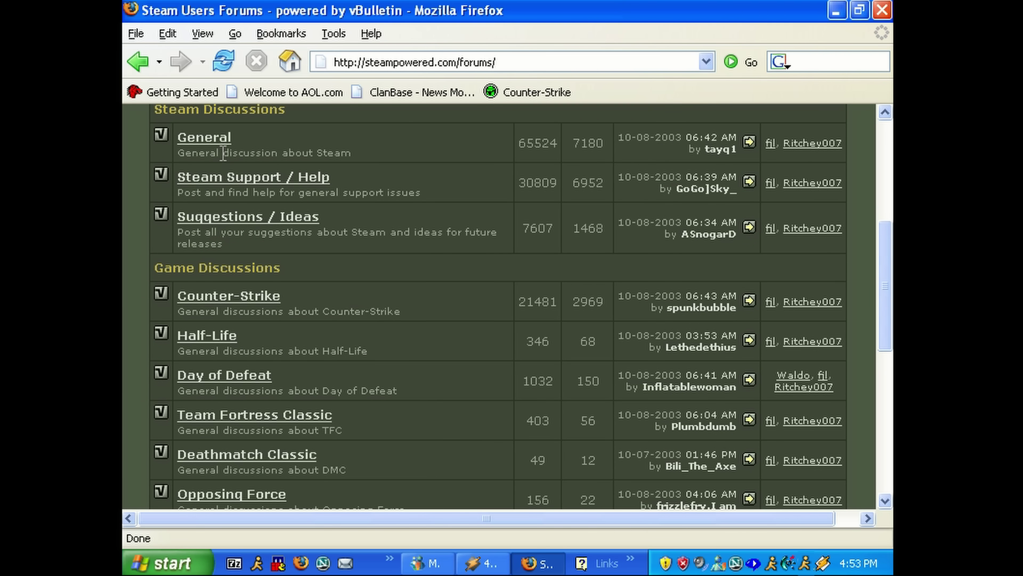
pyautogui.click(210, 140)
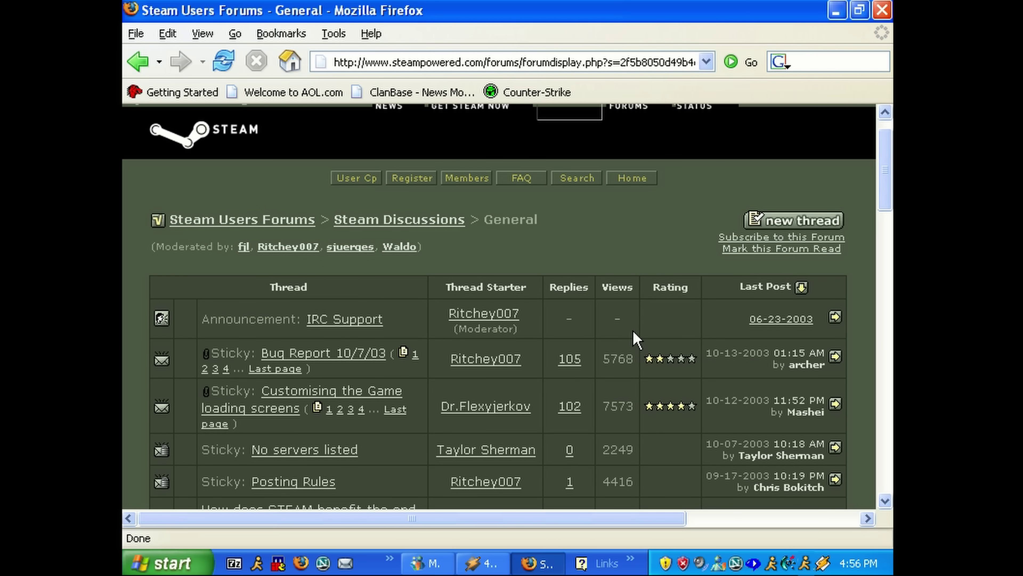
pyautogui.scroll(-1, 633, 331)
pyautogui.scroll(-1, 638, 322)
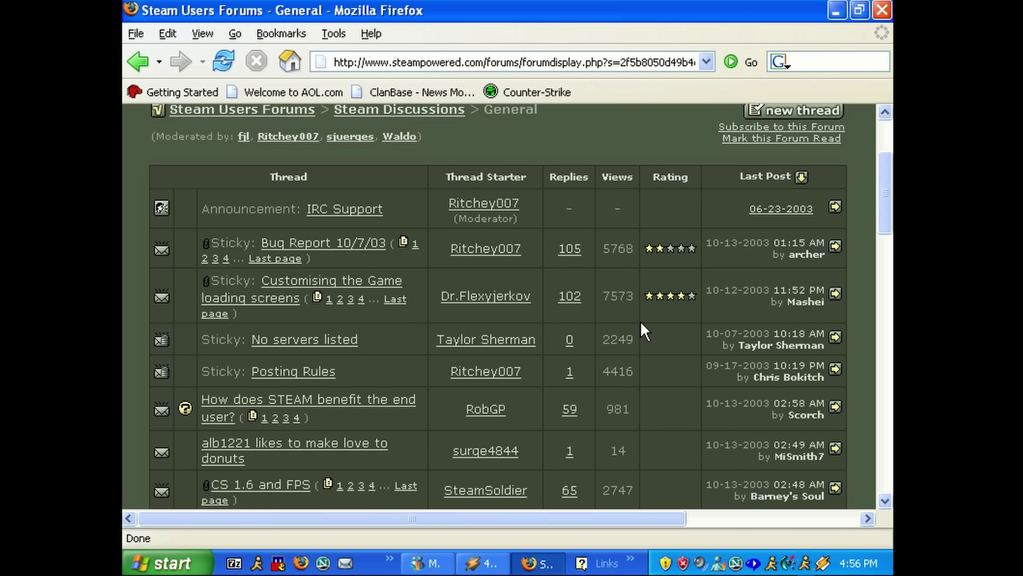
pyautogui.scroll(-1, 641, 333)
pyautogui.scroll(-2, 630, 334)
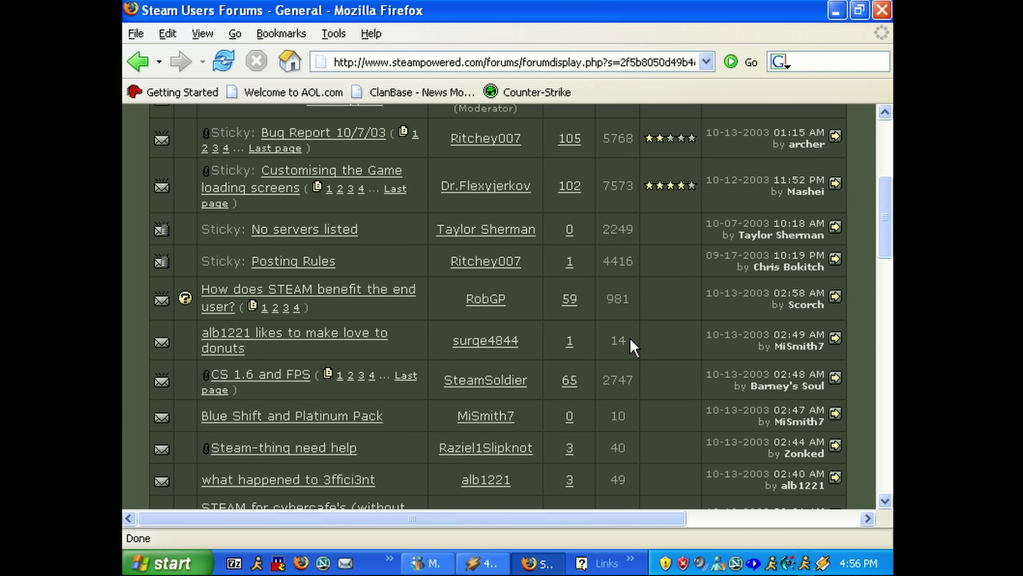
pyautogui.scroll(-1, 624, 352)
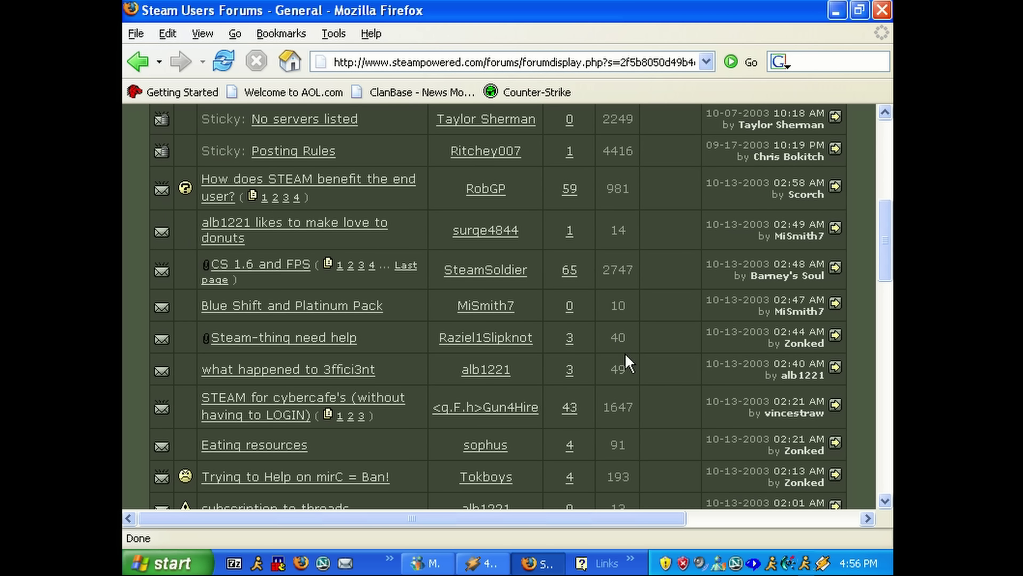
pyautogui.scroll(-1, 626, 359)
pyautogui.scroll(-1, 621, 365)
pyautogui.scroll(-1, 474, 371)
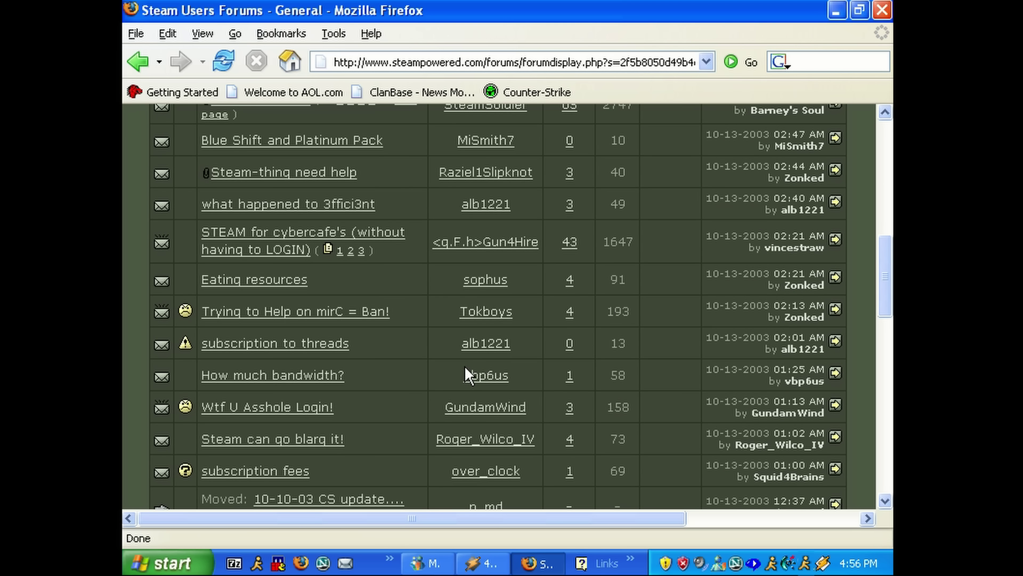
pyautogui.scroll(-1, 406, 395)
pyautogui.scroll(-1, 377, 369)
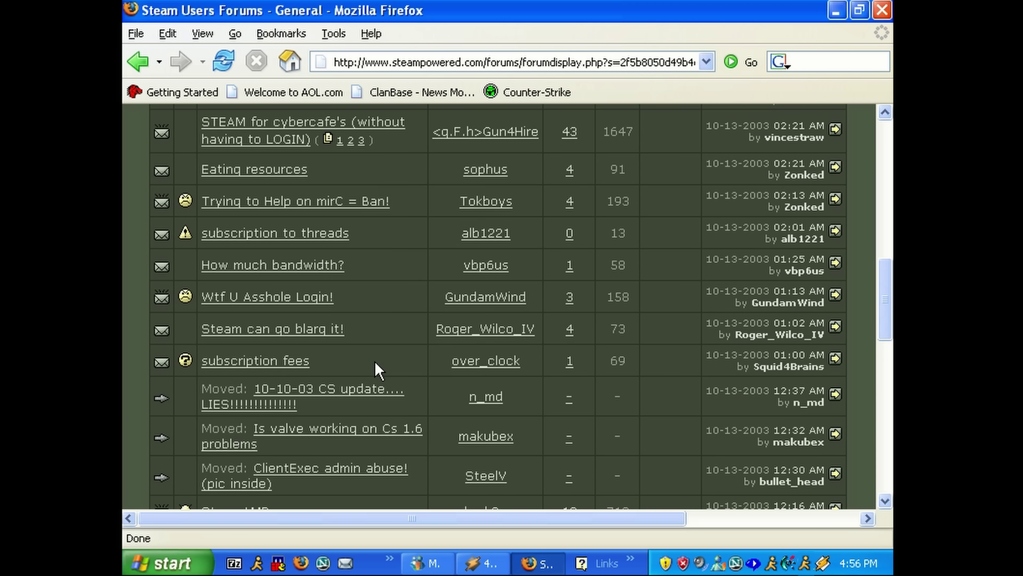
pyautogui.scroll(-5, 405, 383)
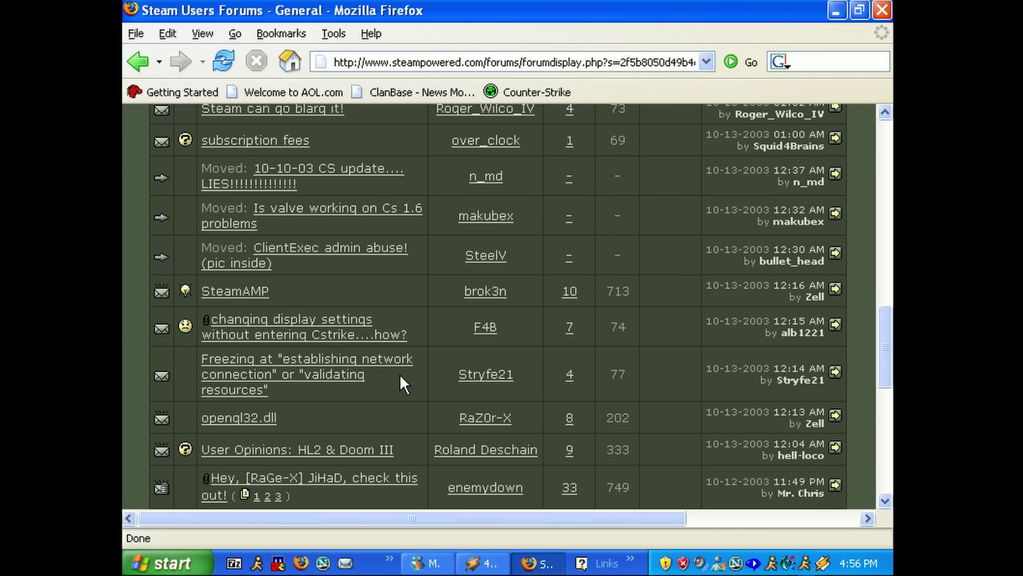
pyautogui.scroll(6, 400, 385)
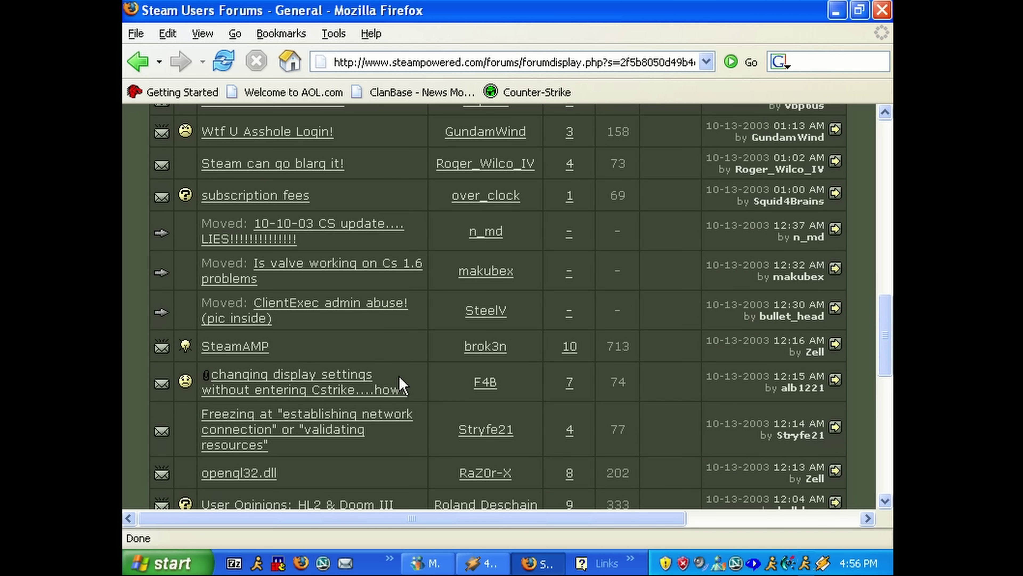
pyautogui.scroll(1, 371, 380)
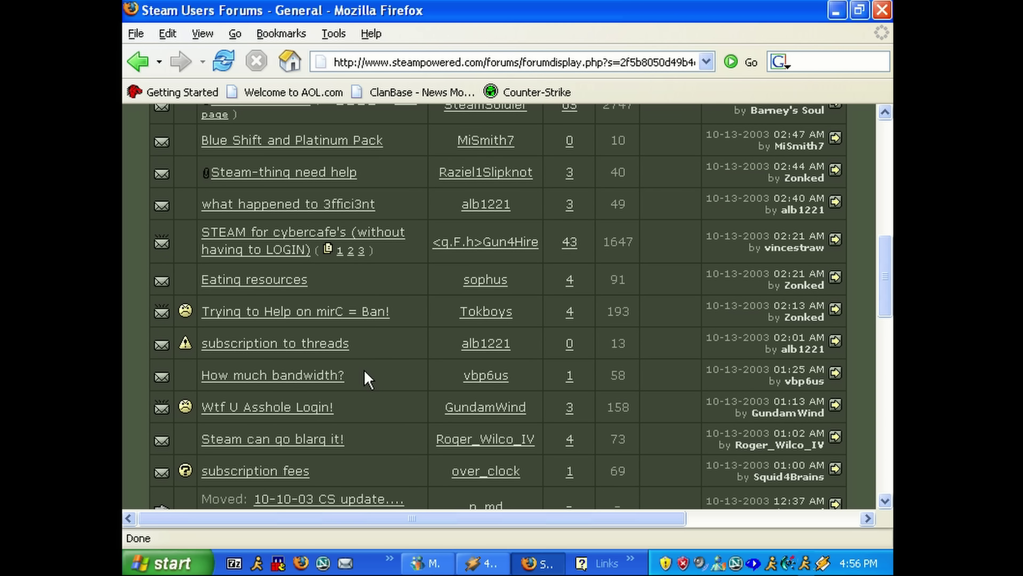
pyautogui.scroll(1, 363, 369)
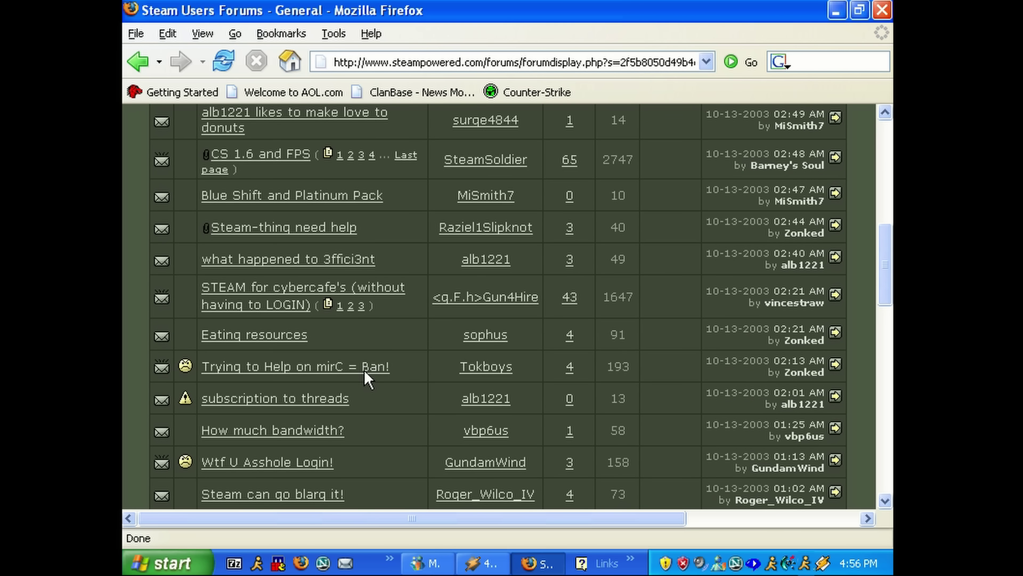
# Read the 'Steam-thing need help' thread replies and open its steam.jpg attachment
pyautogui.click(300, 232)
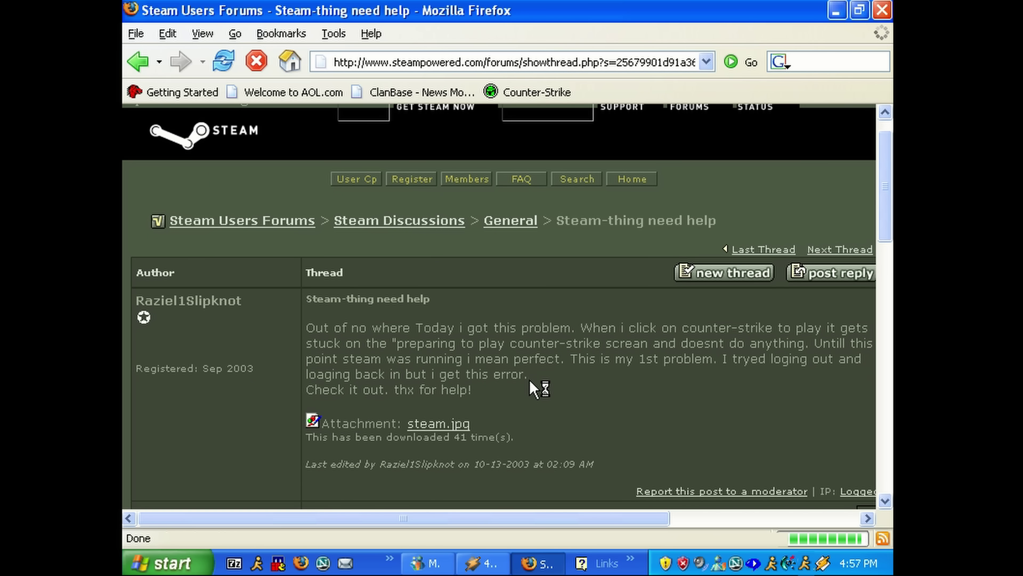
pyautogui.scroll(-1, 529, 379)
pyautogui.scroll(-1, 550, 401)
pyautogui.scroll(-2, 558, 408)
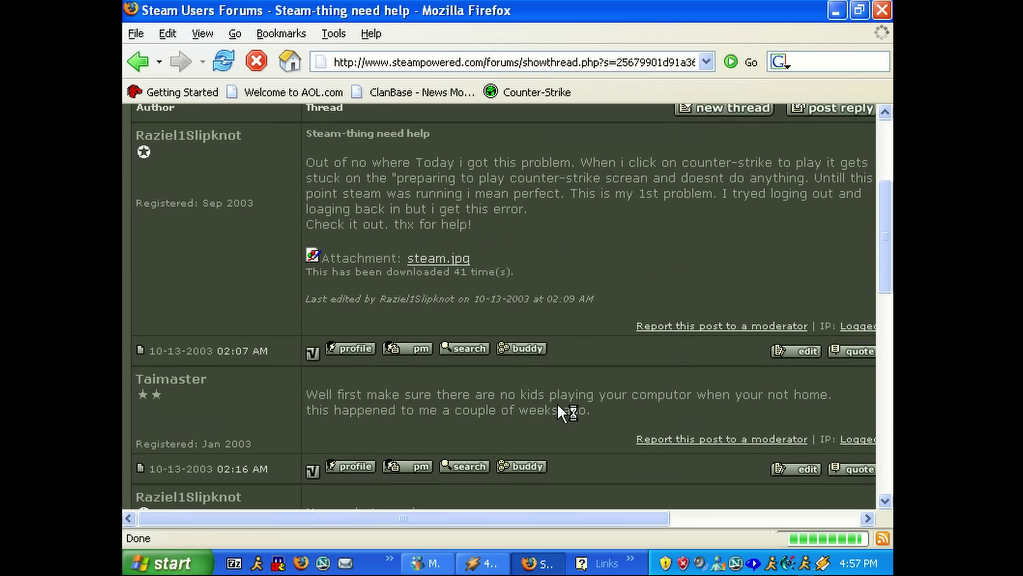
pyautogui.scroll(-5, 565, 409)
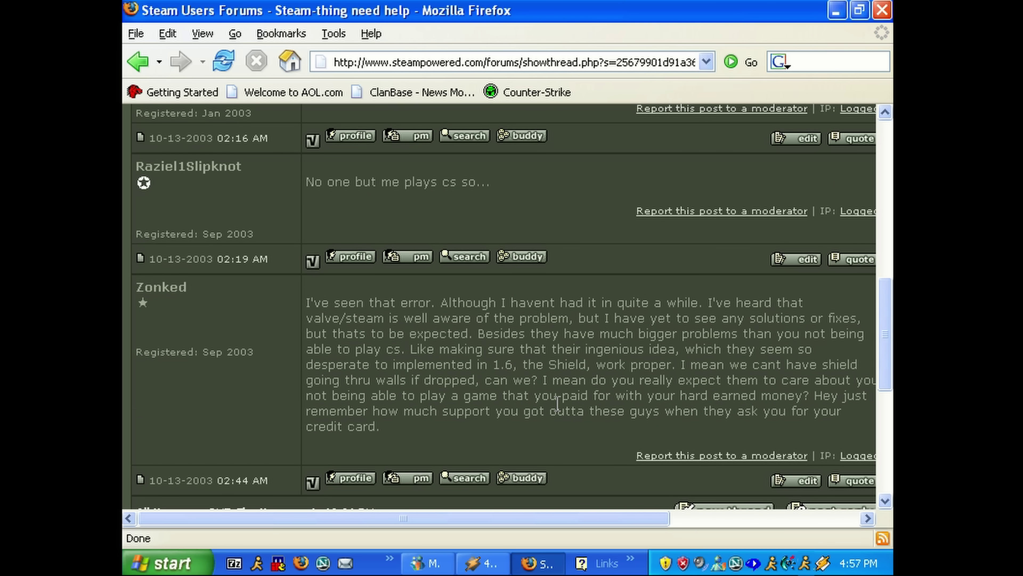
pyautogui.scroll(-2, 558, 402)
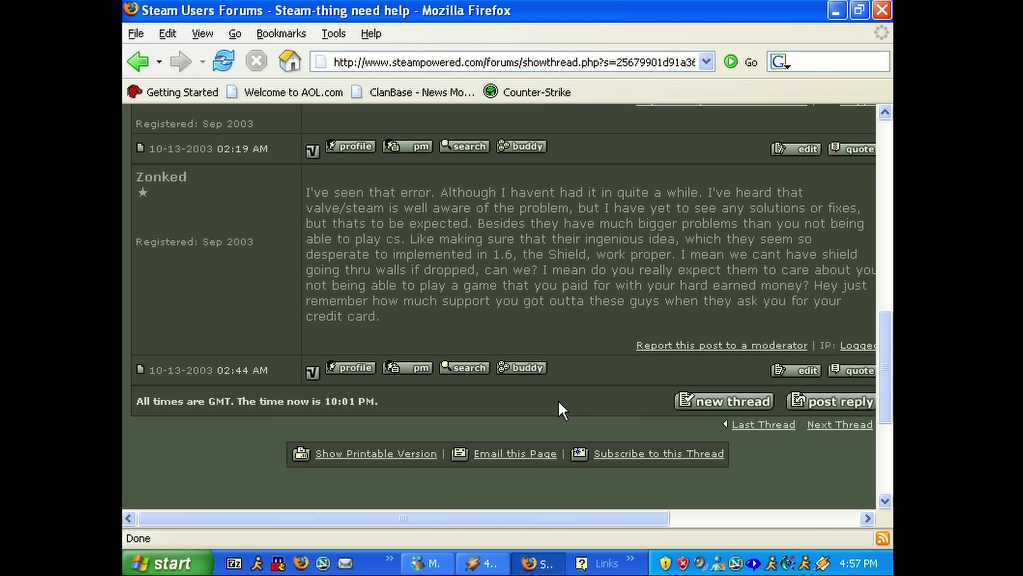
pyautogui.scroll(5, 560, 401)
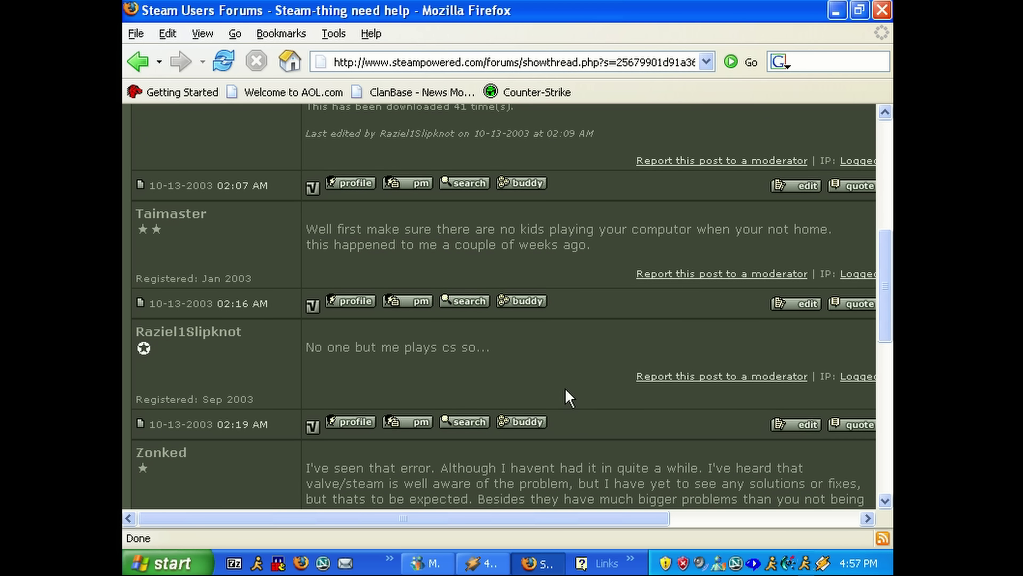
pyautogui.scroll(1, 567, 396)
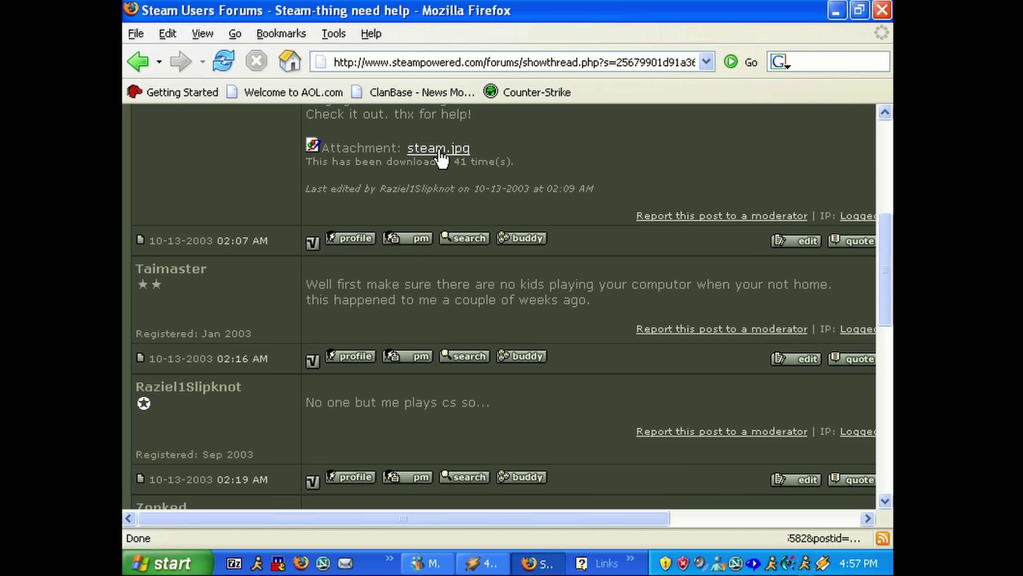
pyautogui.click(439, 150)
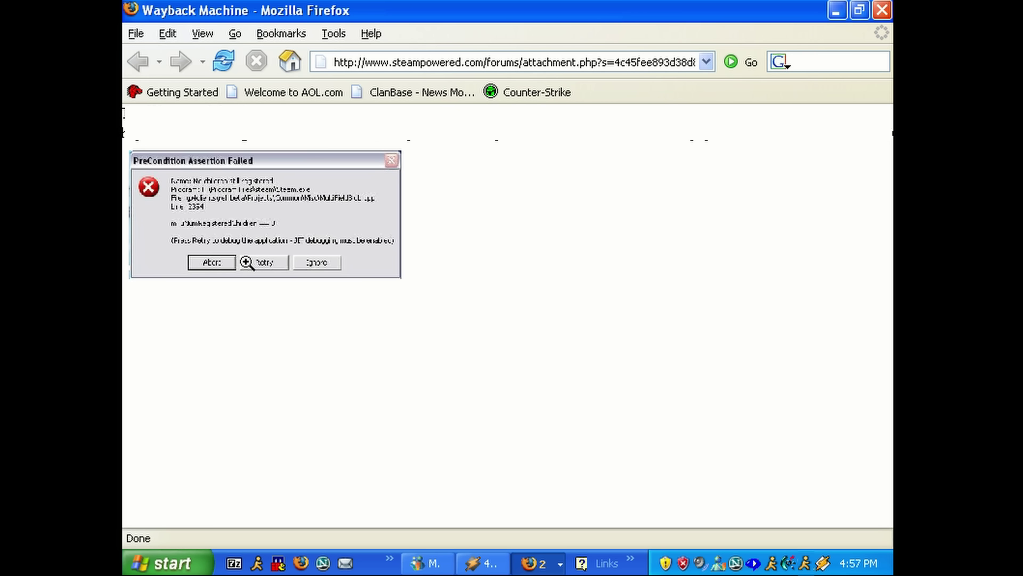
# Enlarge the steam.jpg screenshot, scroll to read the Steam.exe error, then close it
pyautogui.click(248, 250)
pyautogui.moveTo(236, 282); pyautogui.dragTo(259, 278)
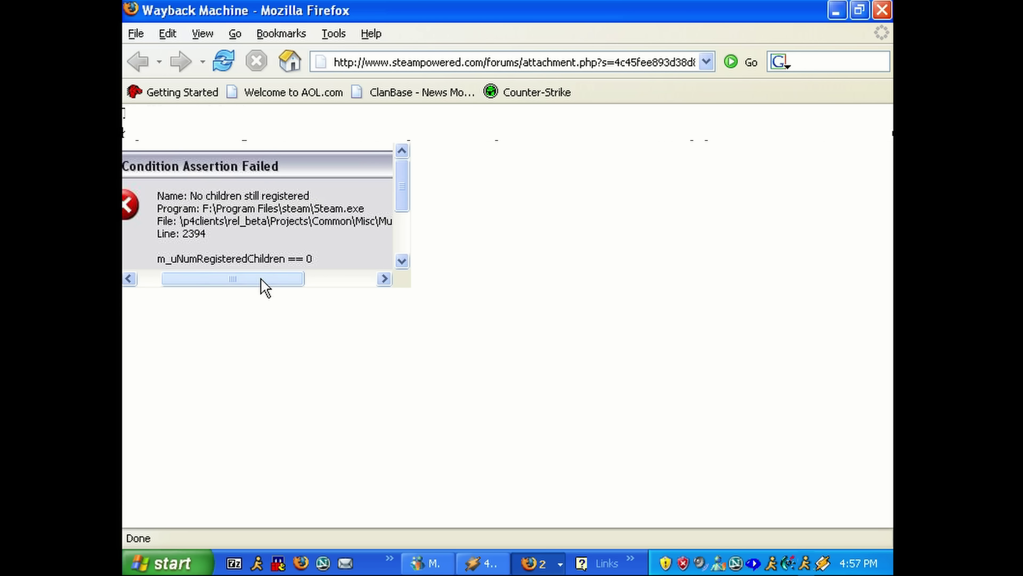
pyautogui.moveTo(407, 202); pyautogui.dragTo(401, 216)
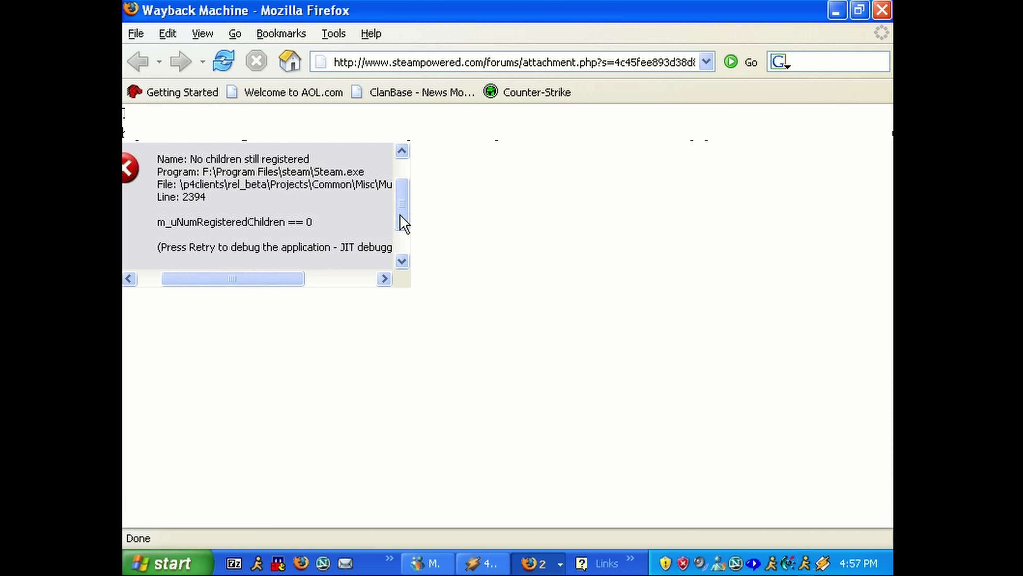
pyautogui.moveTo(286, 278)
pyautogui.mouseDown()
pyautogui.moveTo(338, 287)
pyautogui.moveTo(285, 285)
pyautogui.mouseUp()
pyautogui.click(880, 13)
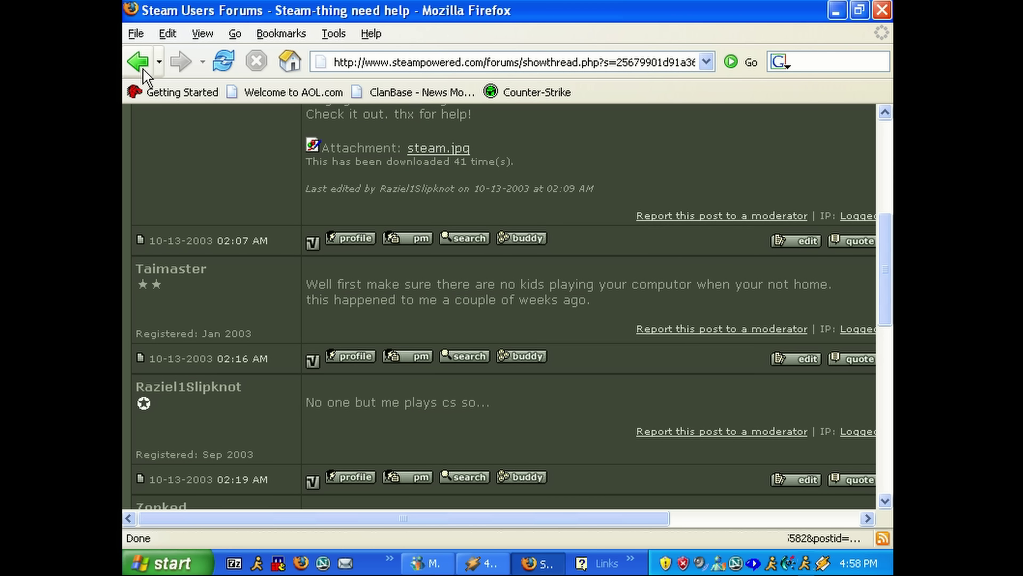
# Go back to the General forum list and open the 'CS 1.6 and FPS' thread
pyautogui.click(138, 62)
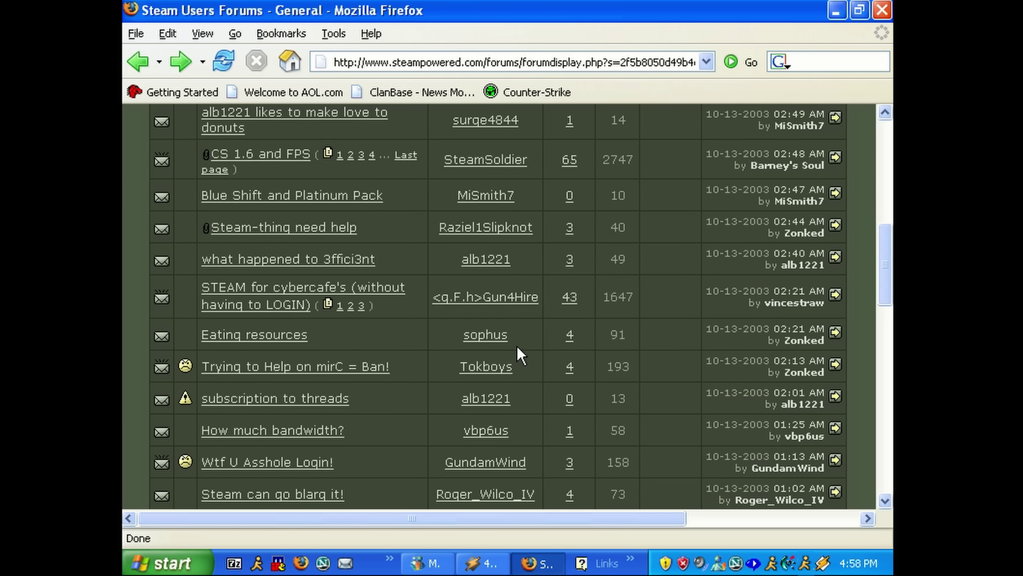
pyautogui.click(282, 158)
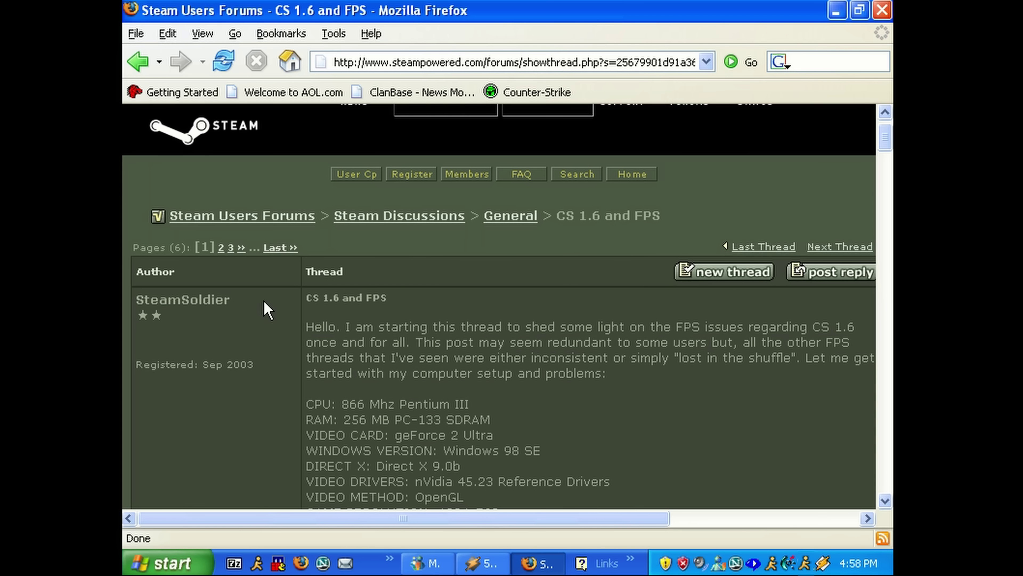
pyautogui.scroll(-1, 402, 359)
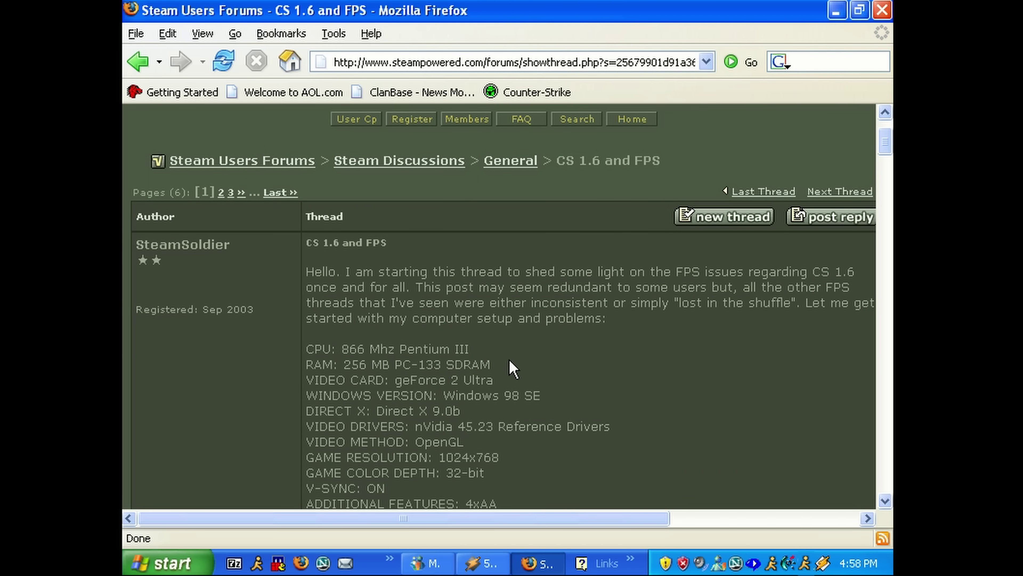
pyautogui.moveTo(497, 523); pyautogui.dragTo(541, 528)
pyautogui.scroll(-1, 582, 418)
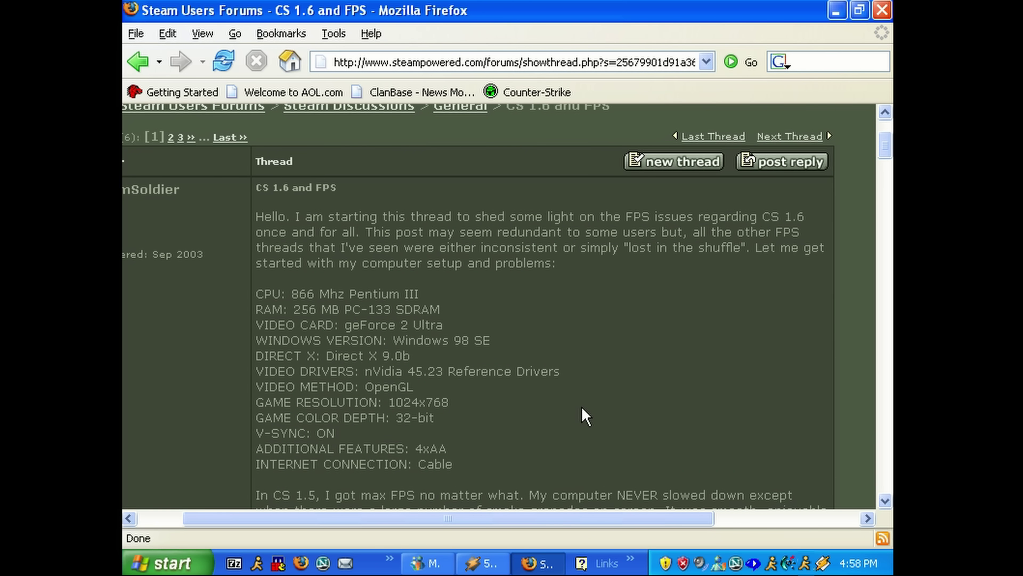
pyautogui.scroll(-2, 572, 387)
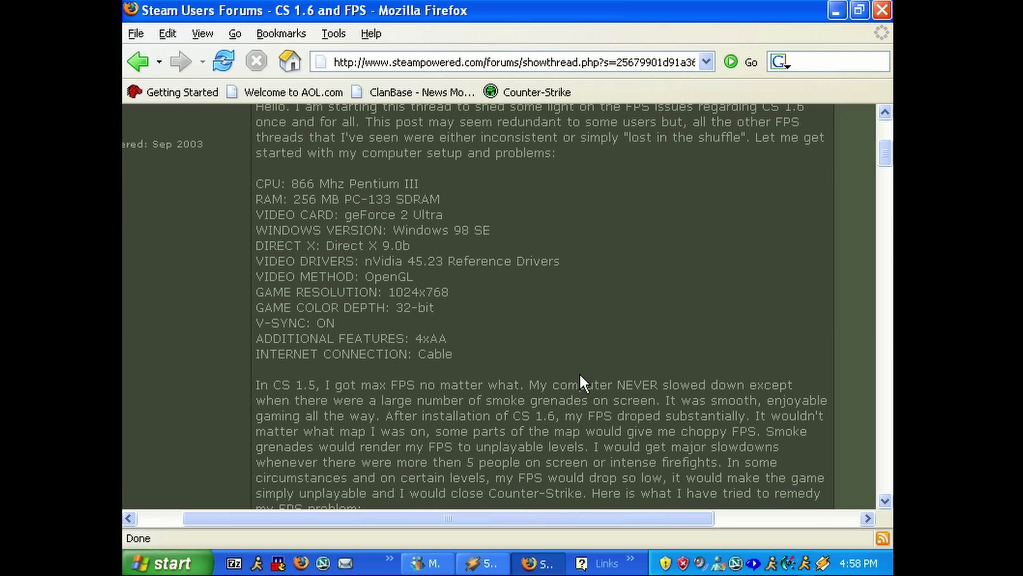
pyautogui.scroll(-1, 421, 389)
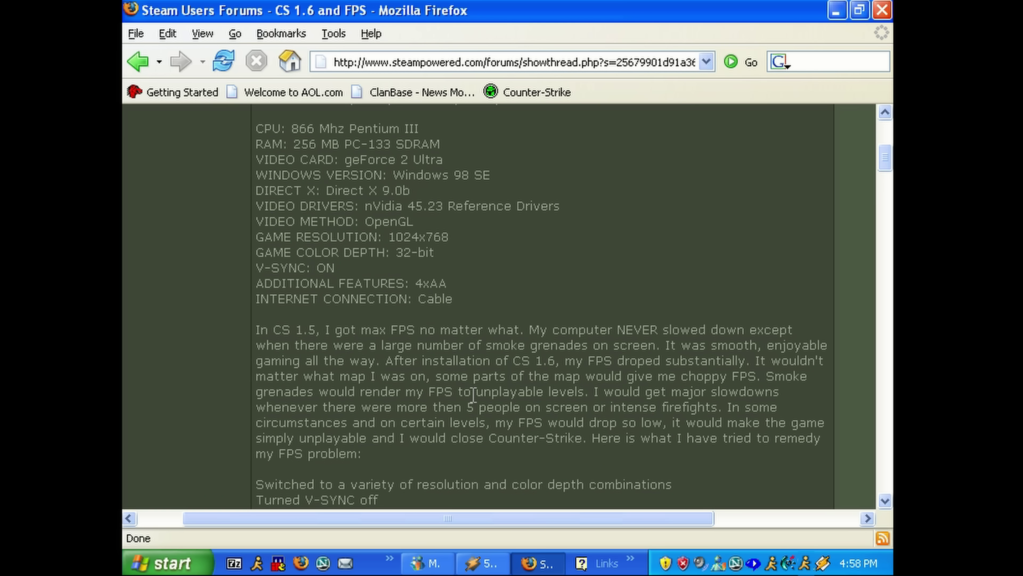
pyautogui.scroll(-2, 425, 435)
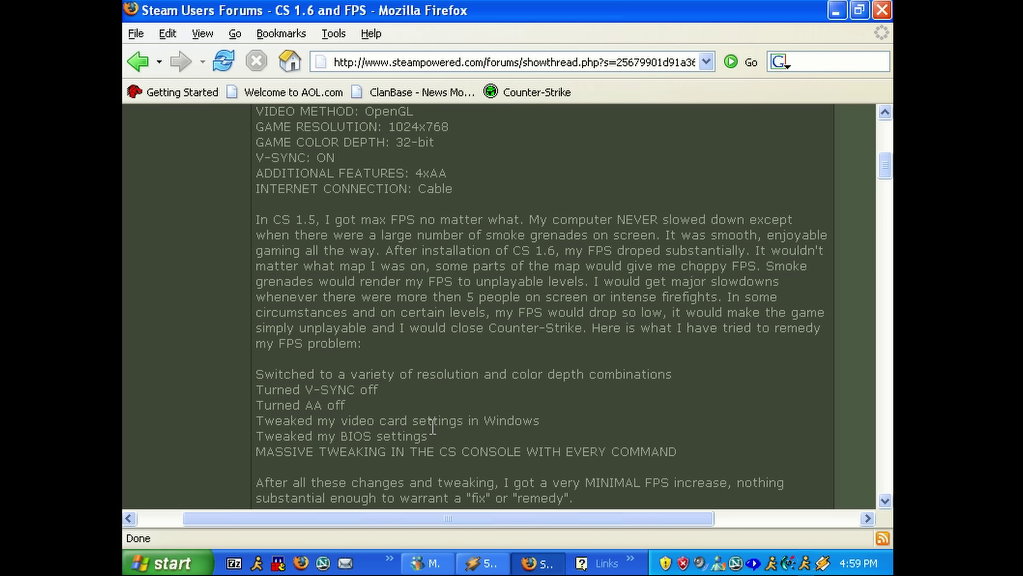
pyautogui.scroll(-2, 432, 426)
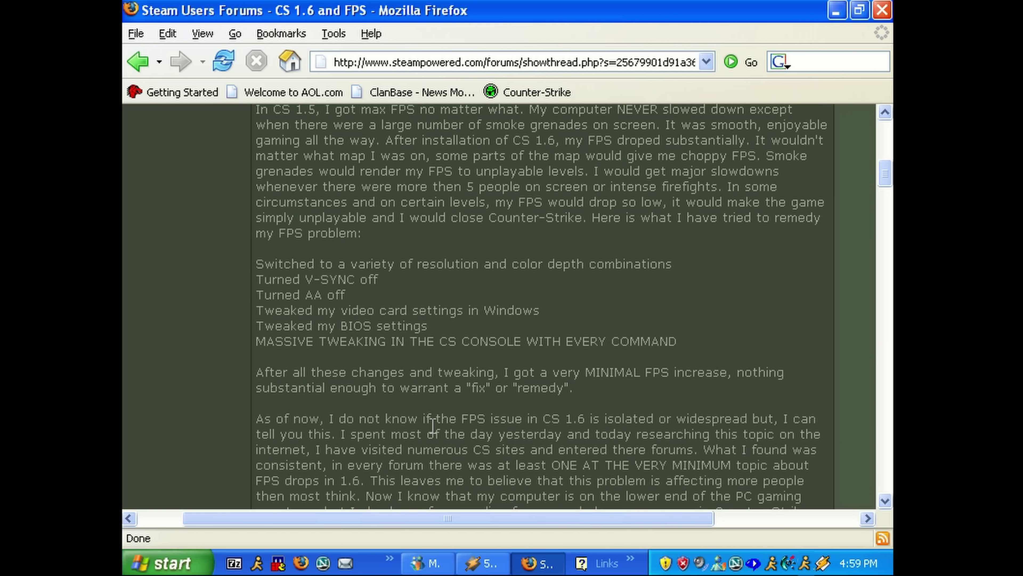
pyautogui.scroll(-1, 410, 403)
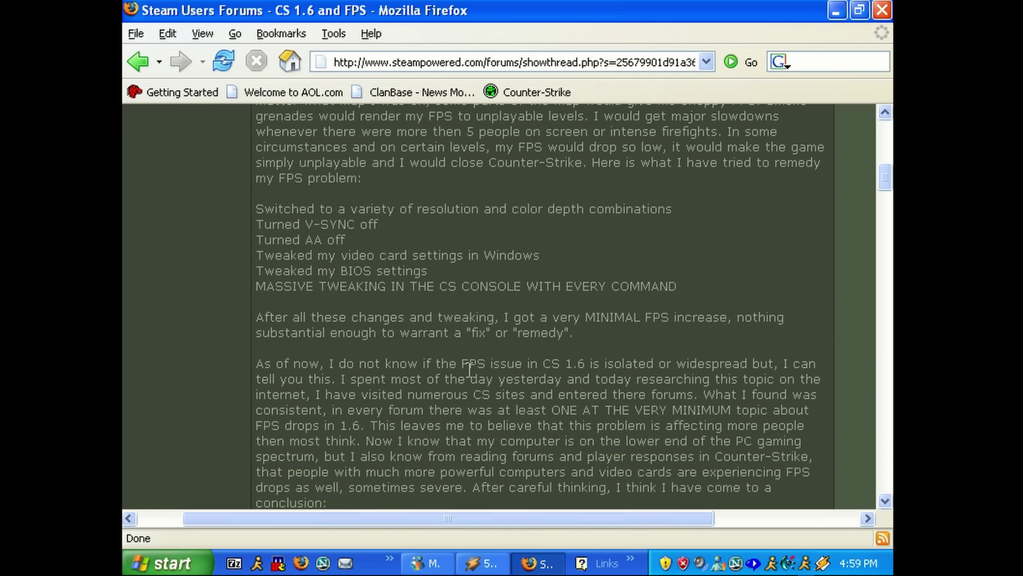
pyautogui.scroll(-3, 510, 380)
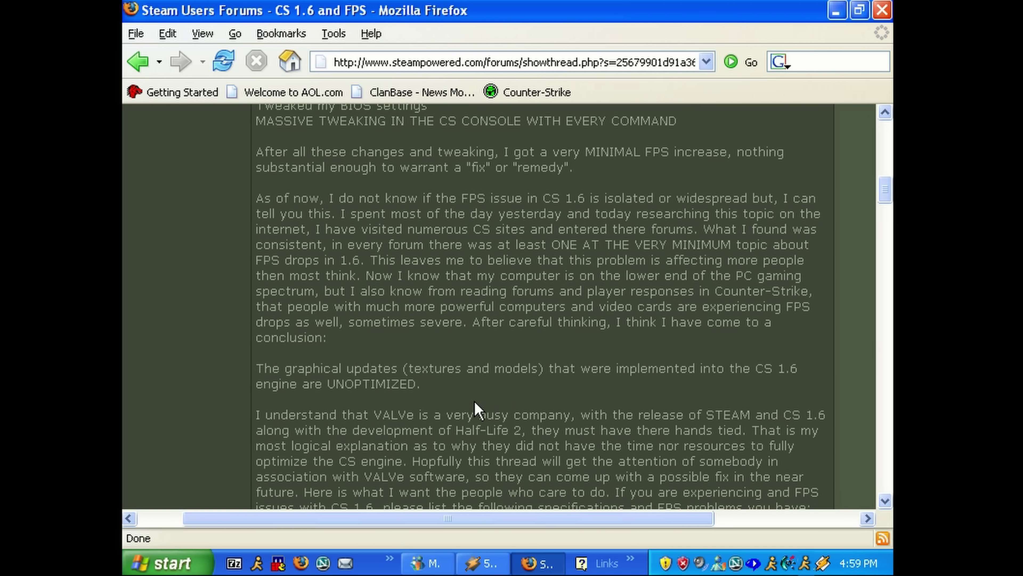
pyautogui.scroll(-1, 470, 401)
pyautogui.scroll(-1, 364, 391)
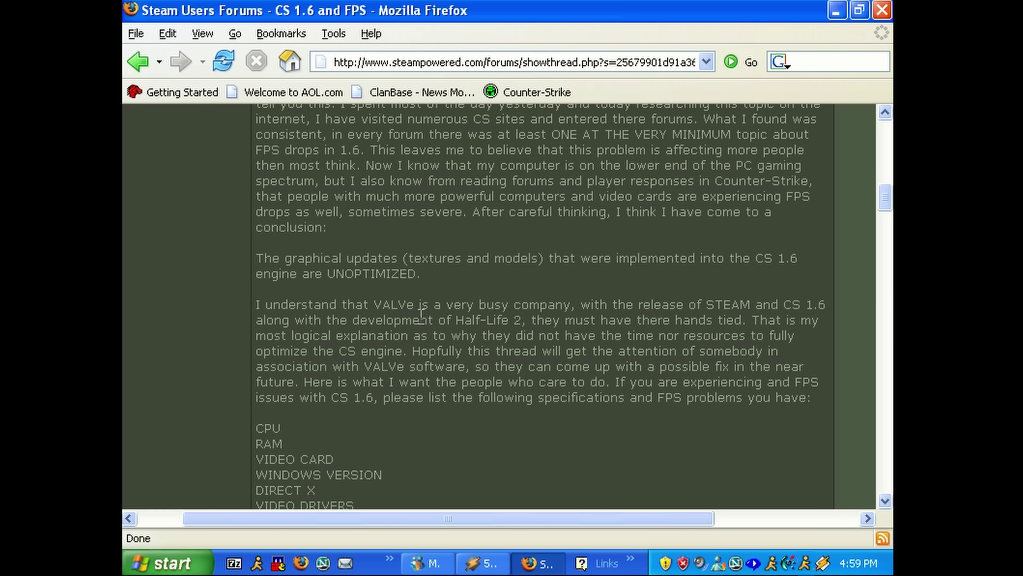
pyautogui.moveTo(520, 315); pyautogui.dragTo(465, 320)
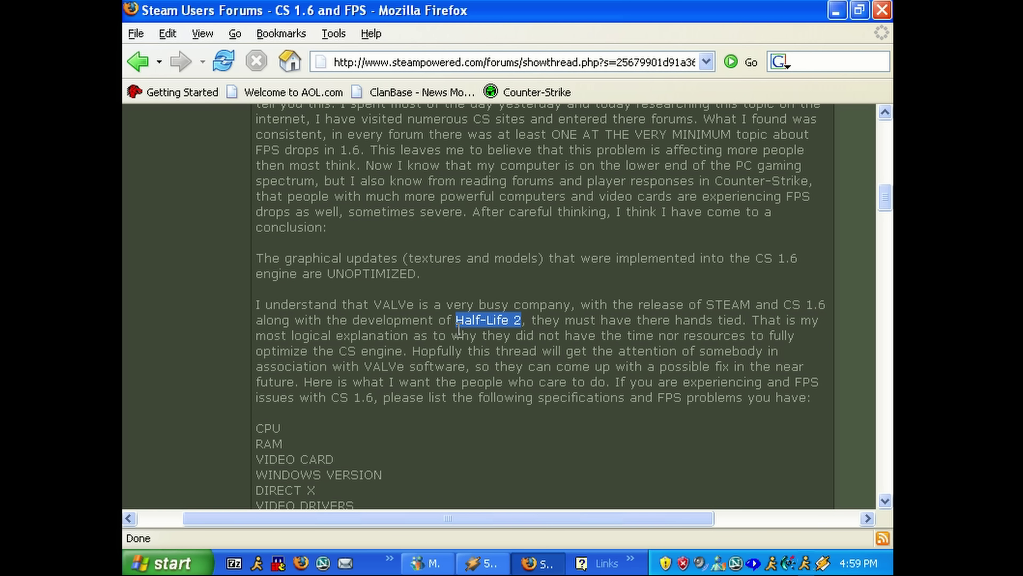
pyautogui.click(526, 498)
pyautogui.scroll(-7, 450, 453)
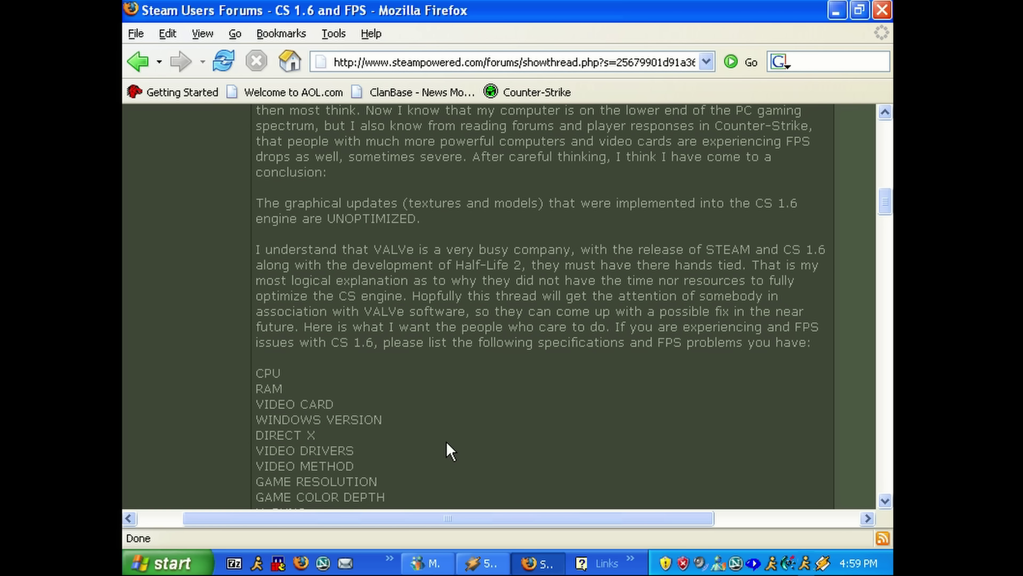
pyautogui.scroll(-3, 428, 405)
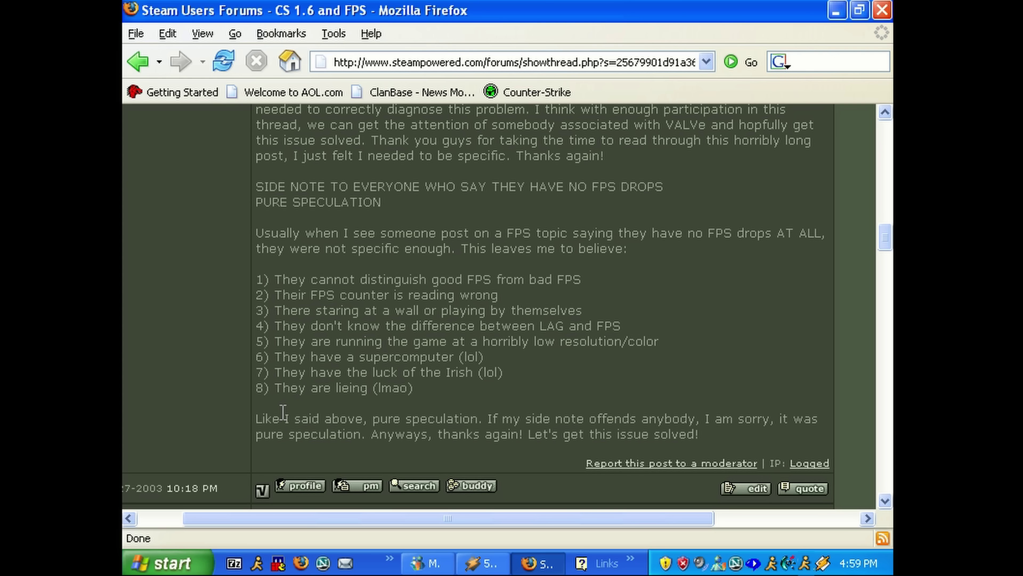
pyautogui.scroll(-2, 495, 427)
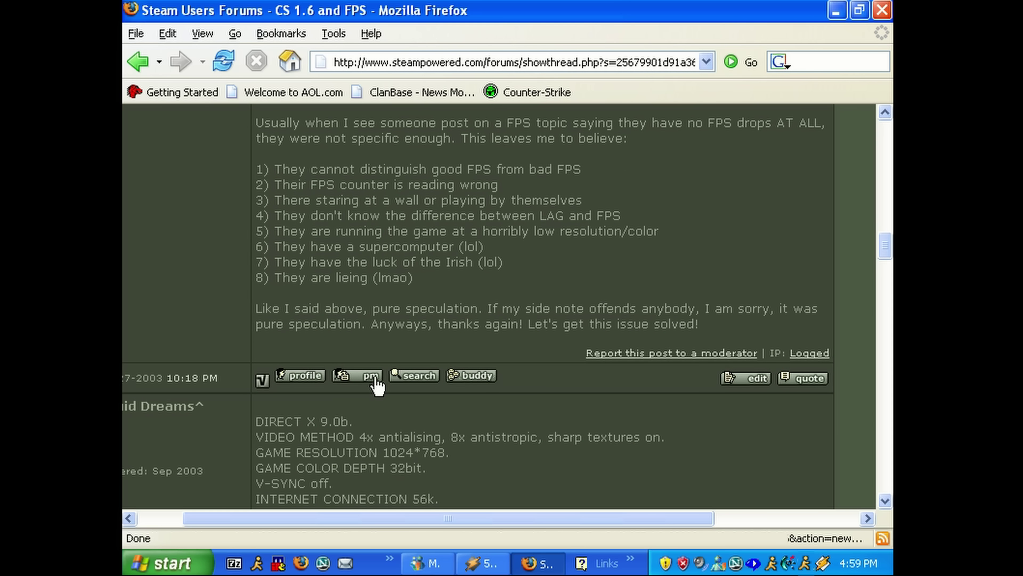
pyautogui.scroll(-2, 403, 394)
pyautogui.scroll(-4, 315, 363)
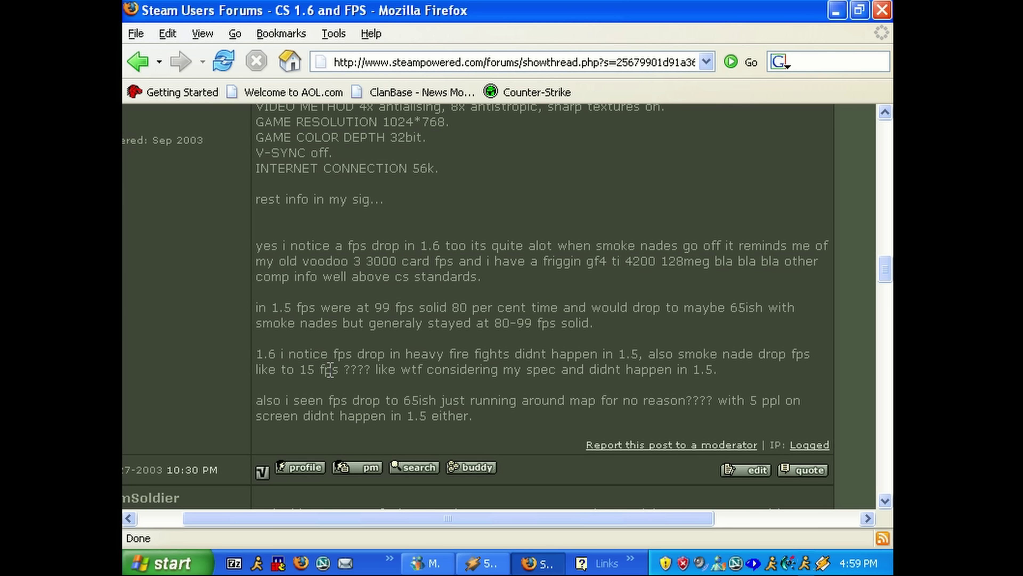
pyautogui.scroll(-1, 329, 369)
pyautogui.scroll(-3, 331, 371)
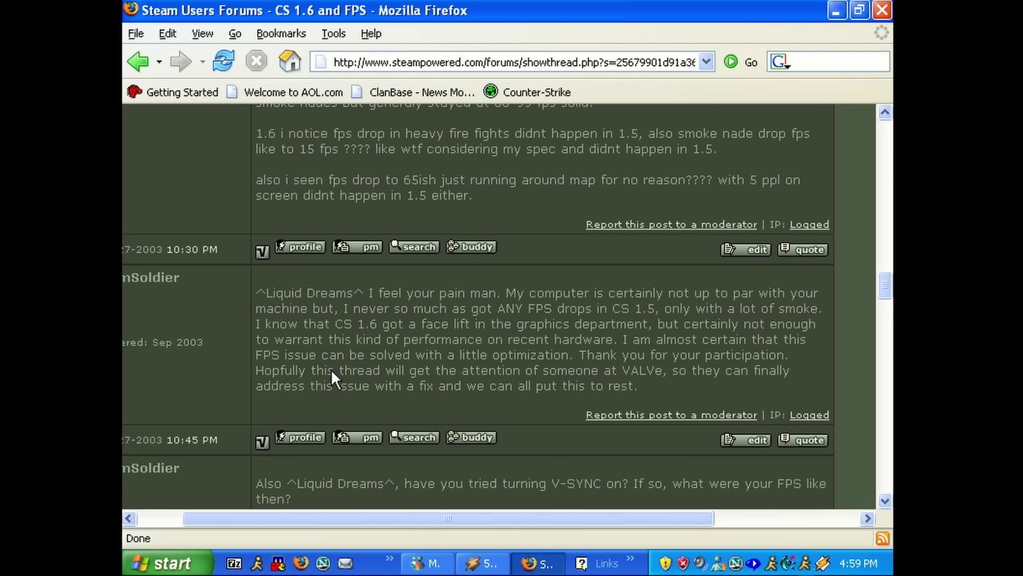
pyautogui.scroll(-3, 332, 371)
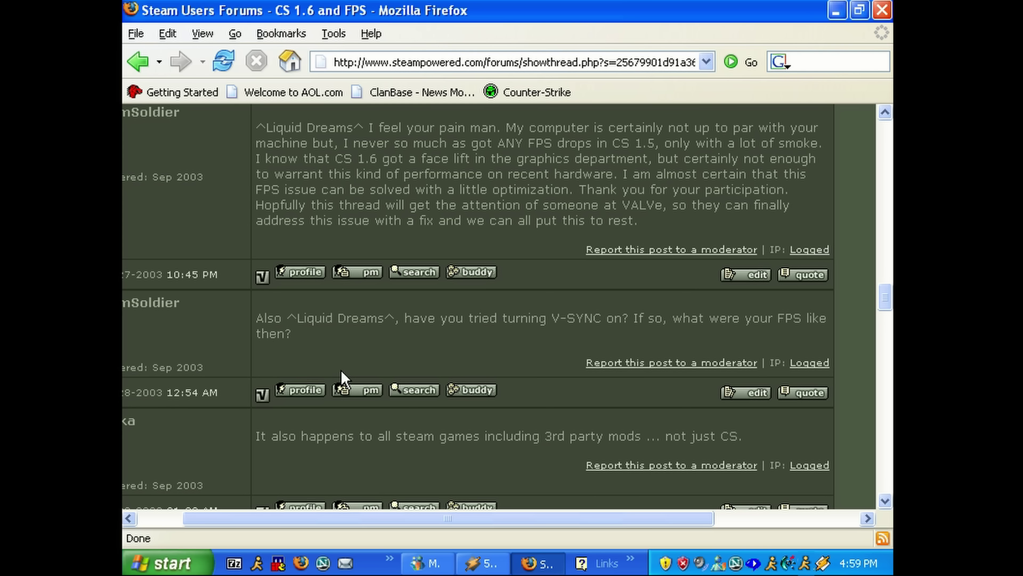
pyautogui.scroll(-3, 464, 344)
pyautogui.scroll(-14, 475, 355)
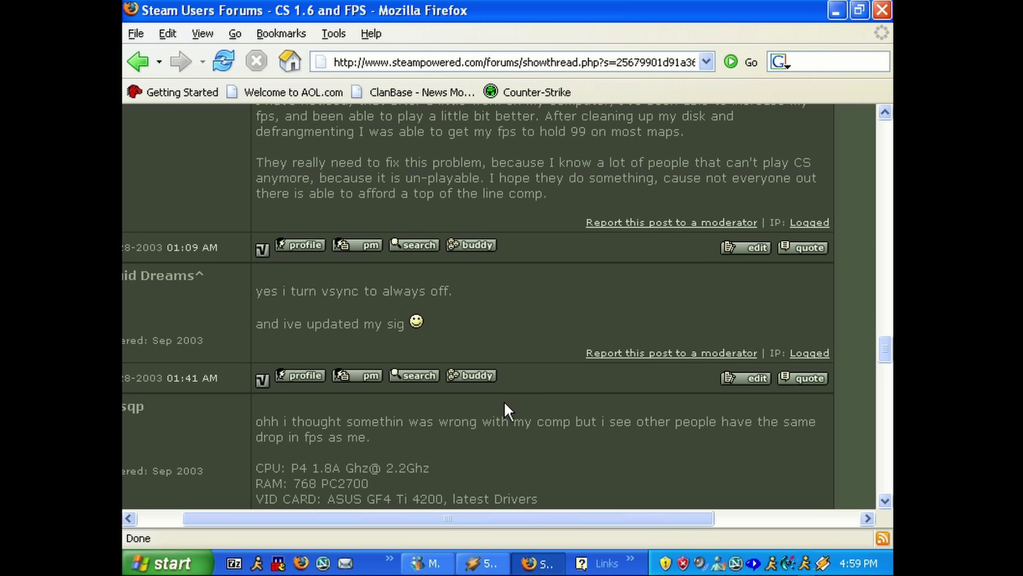
pyautogui.scroll(-10, 507, 411)
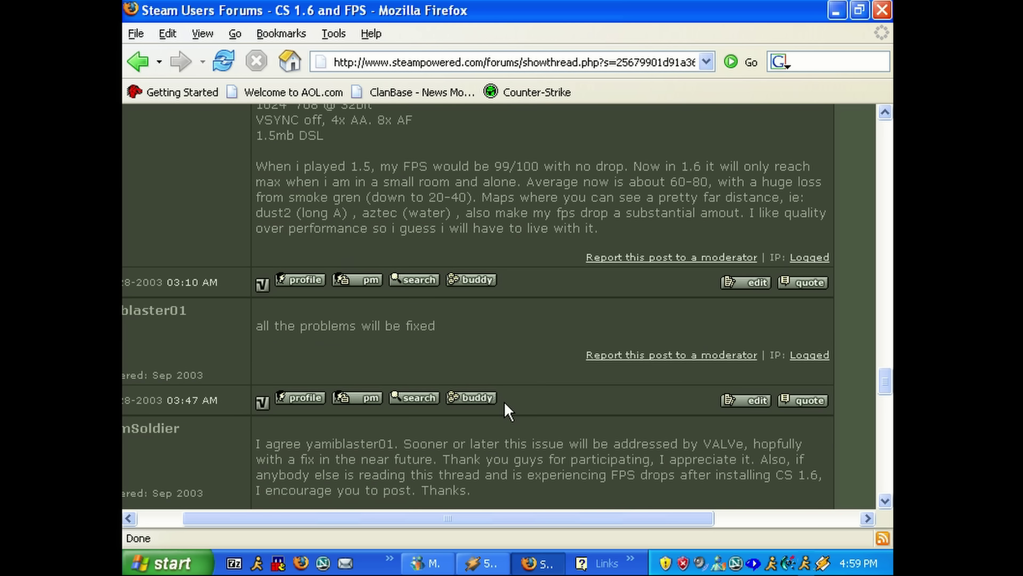
pyautogui.scroll(-2, 508, 411)
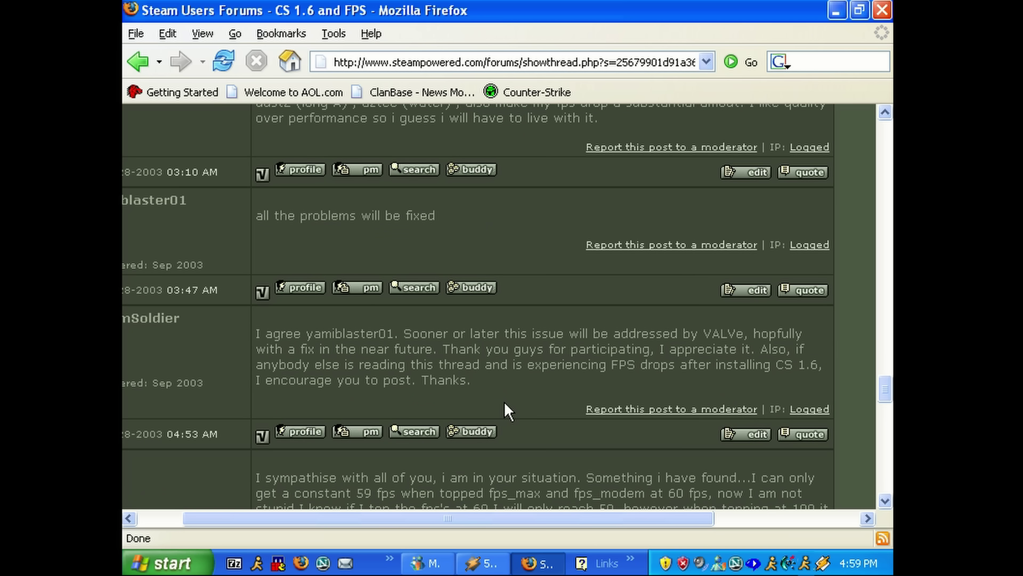
pyautogui.scroll(-3, 509, 409)
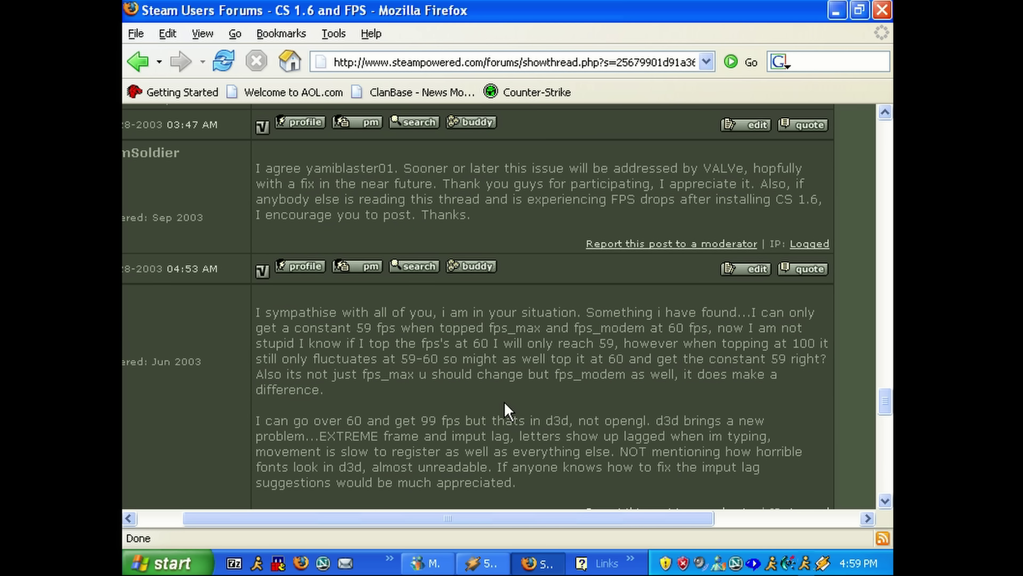
pyautogui.scroll(-12, 505, 404)
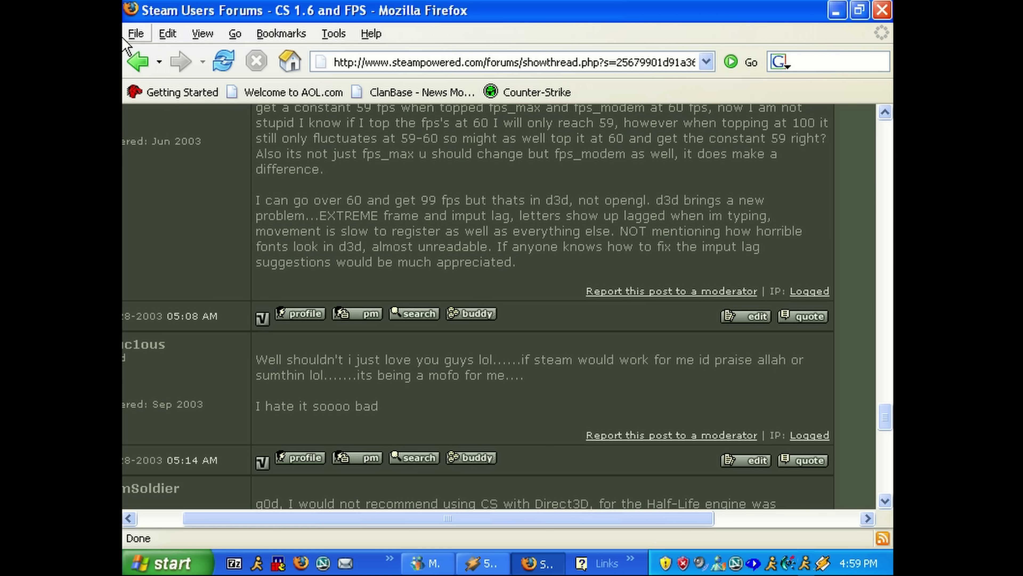
# Return to the General thread list, scroll to older threads, and open 'Eating resources'
pyautogui.click(137, 61)
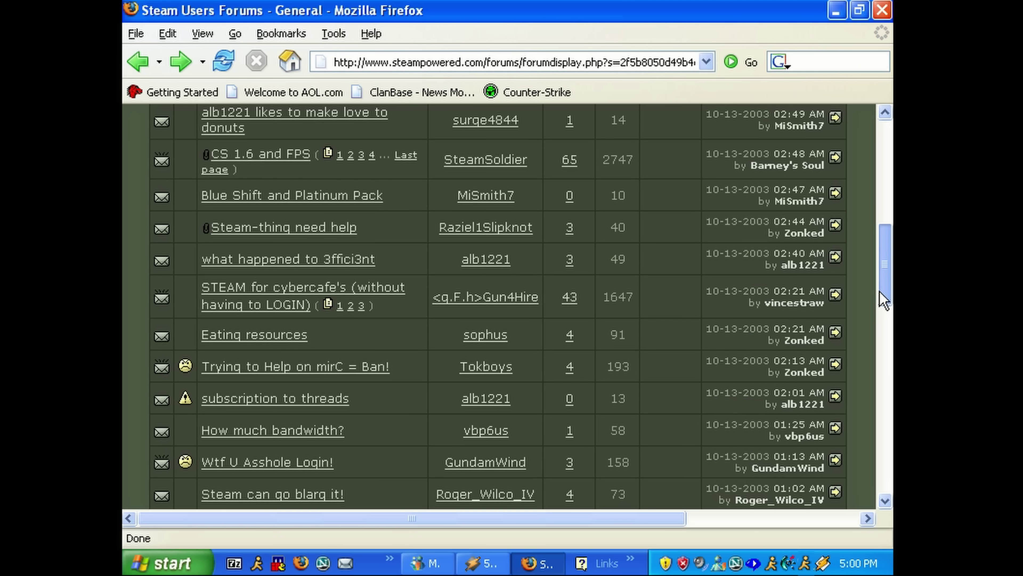
pyautogui.moveTo(880, 294); pyautogui.dragTo(840, 306)
pyautogui.click(285, 236)
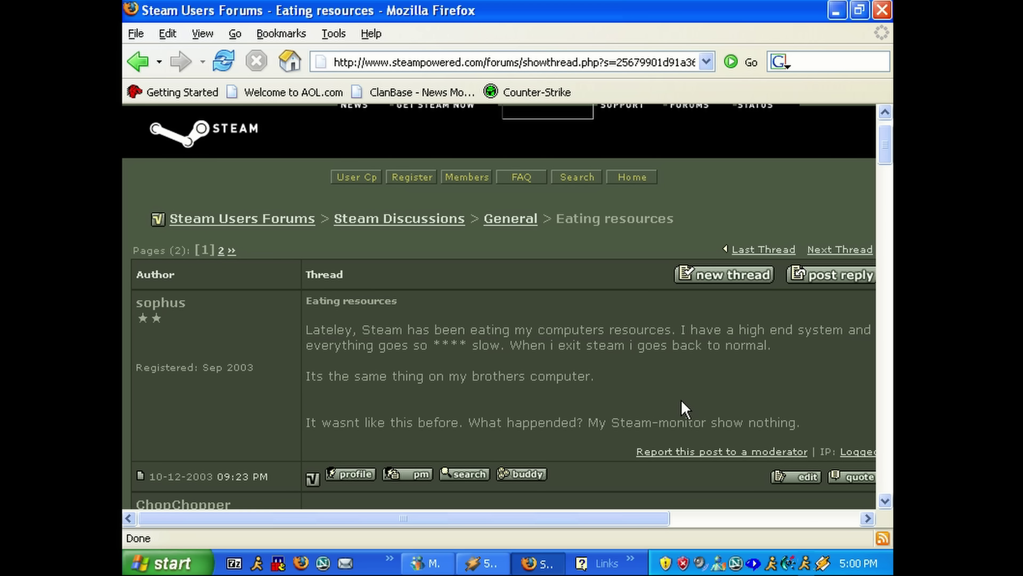
# Read the 'Eating resources' thread through the memory-leak replies to the end of page 1
pyautogui.moveTo(531, 525); pyautogui.dragTo(561, 523)
pyautogui.scroll(-1, 532, 411)
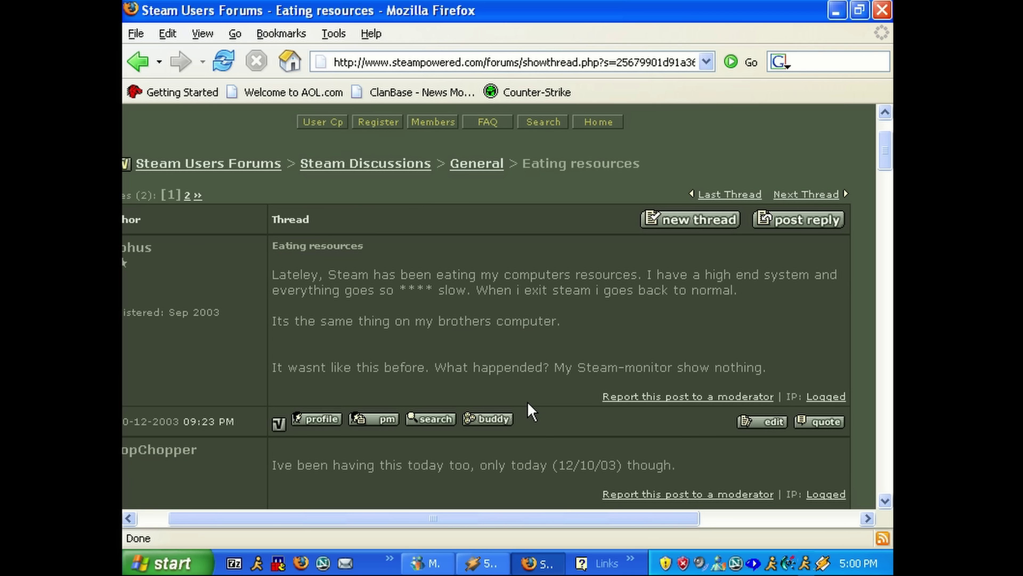
pyautogui.scroll(-2, 532, 411)
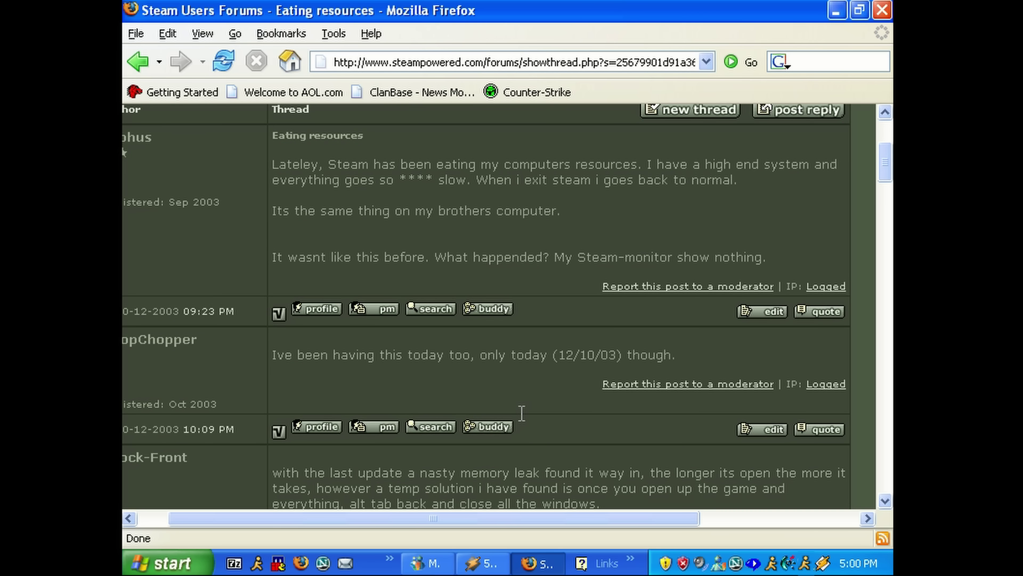
pyautogui.scroll(-4, 522, 412)
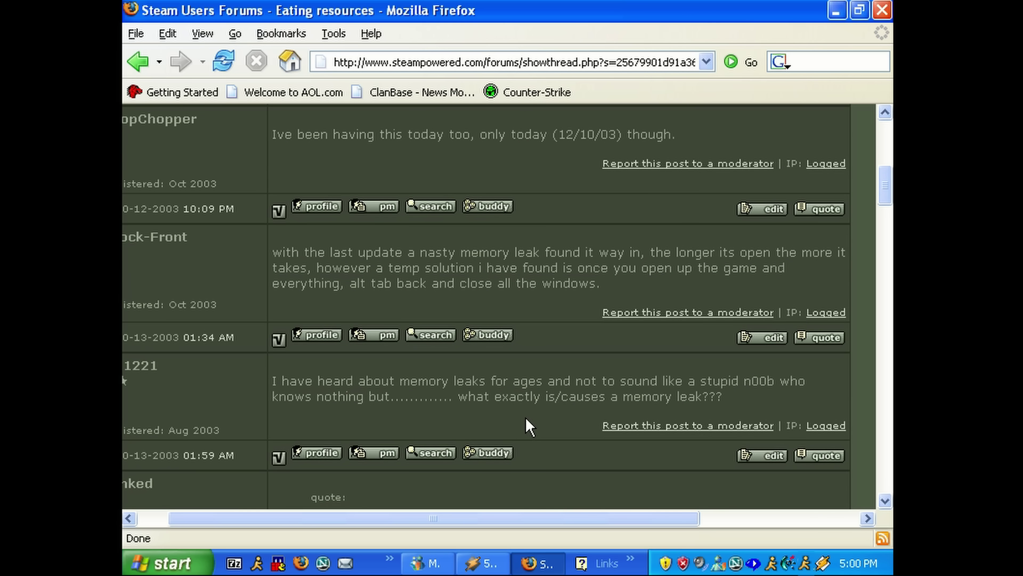
pyautogui.scroll(-2, 529, 427)
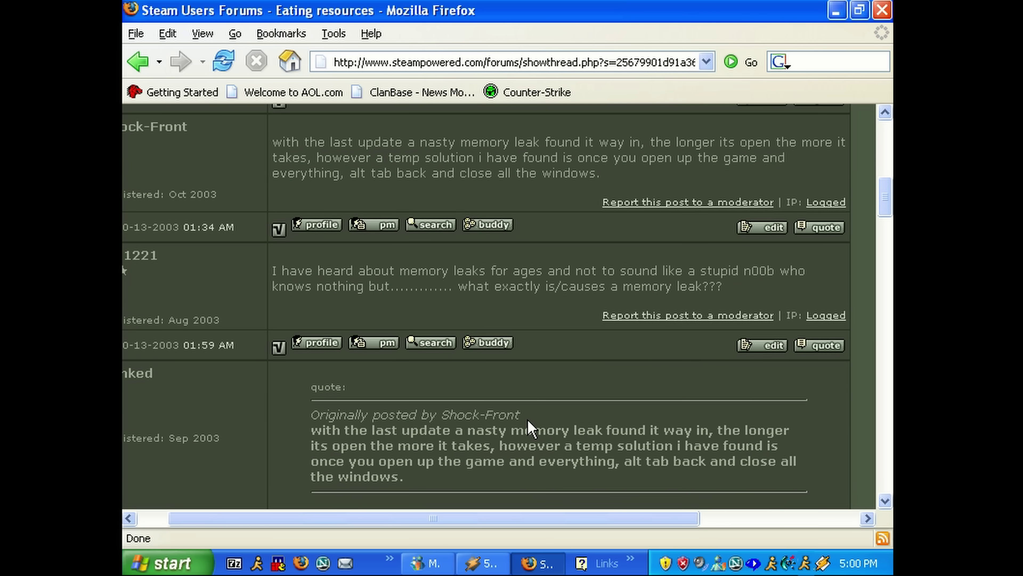
pyautogui.scroll(-3, 532, 428)
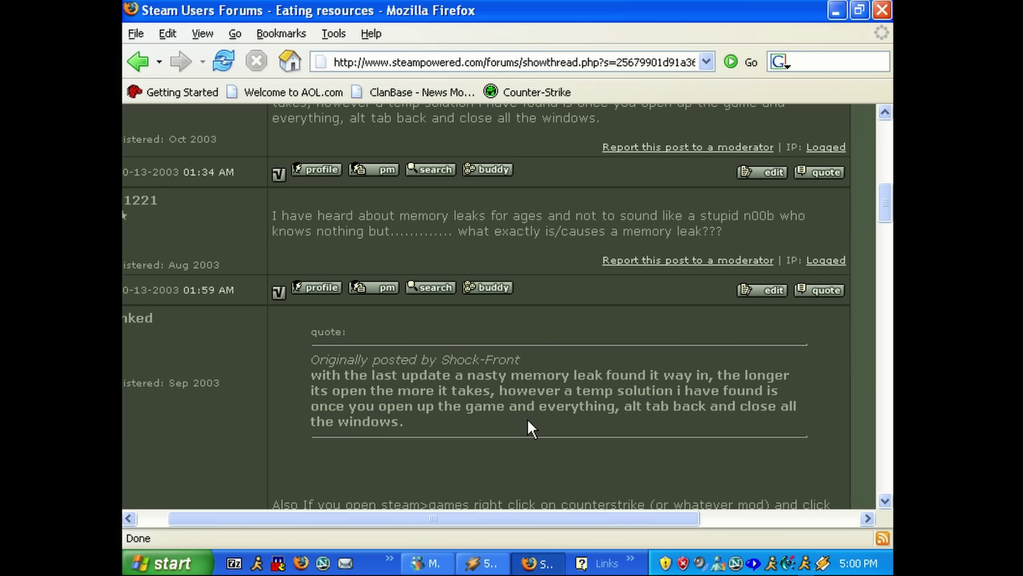
pyautogui.scroll(-4, 532, 428)
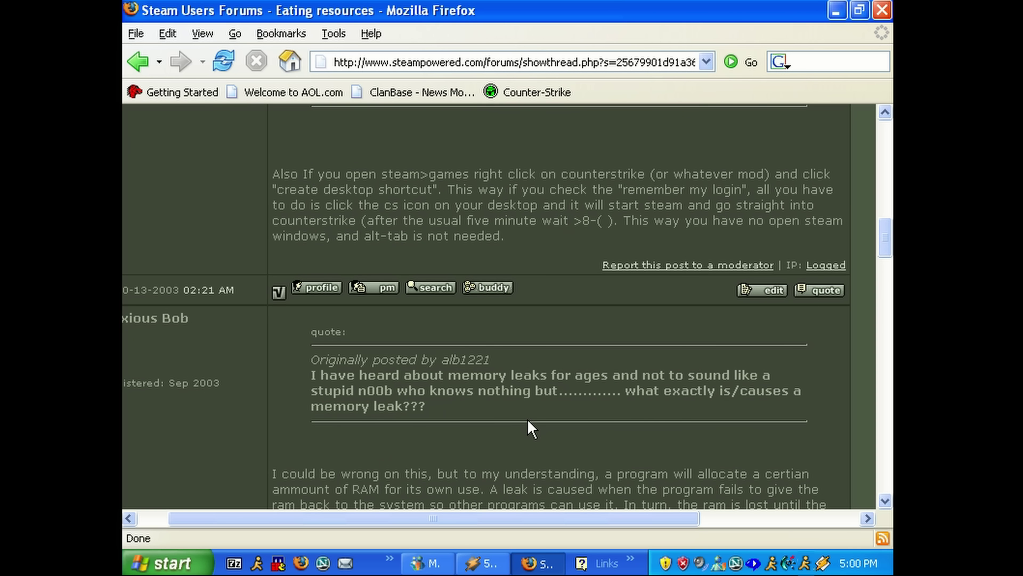
pyautogui.scroll(-2, 529, 422)
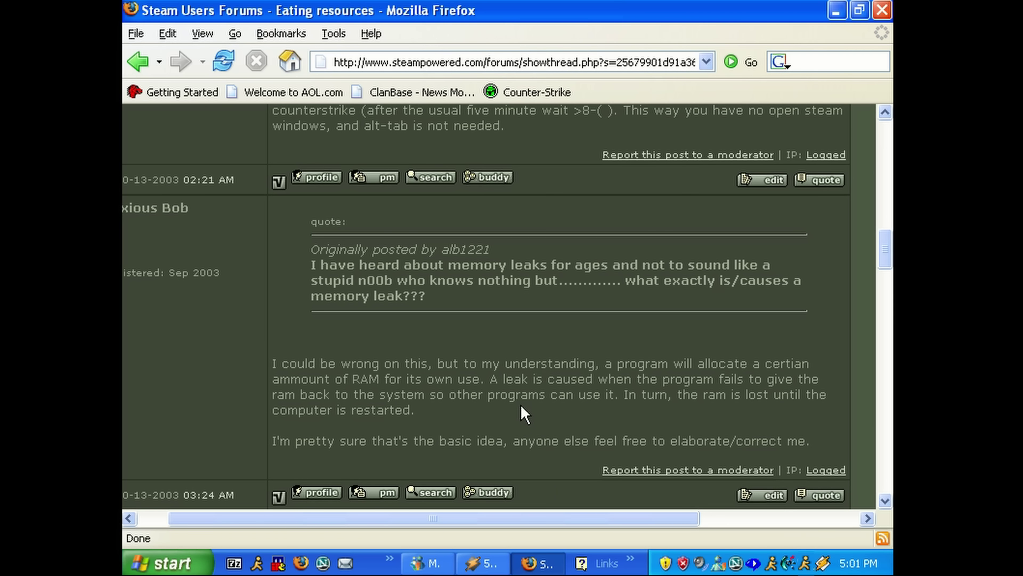
pyautogui.scroll(-4, 523, 413)
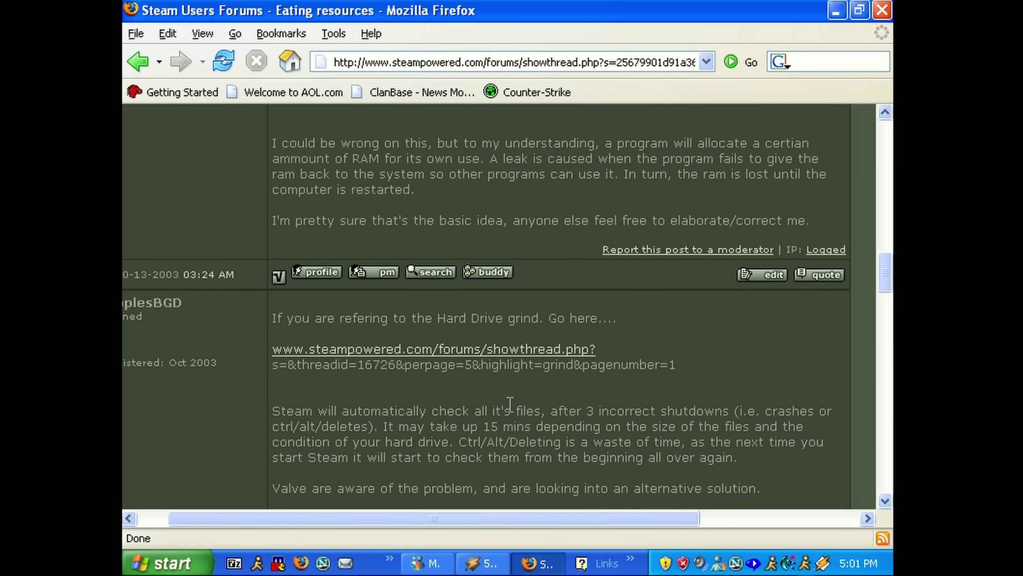
pyautogui.scroll(-1, 476, 402)
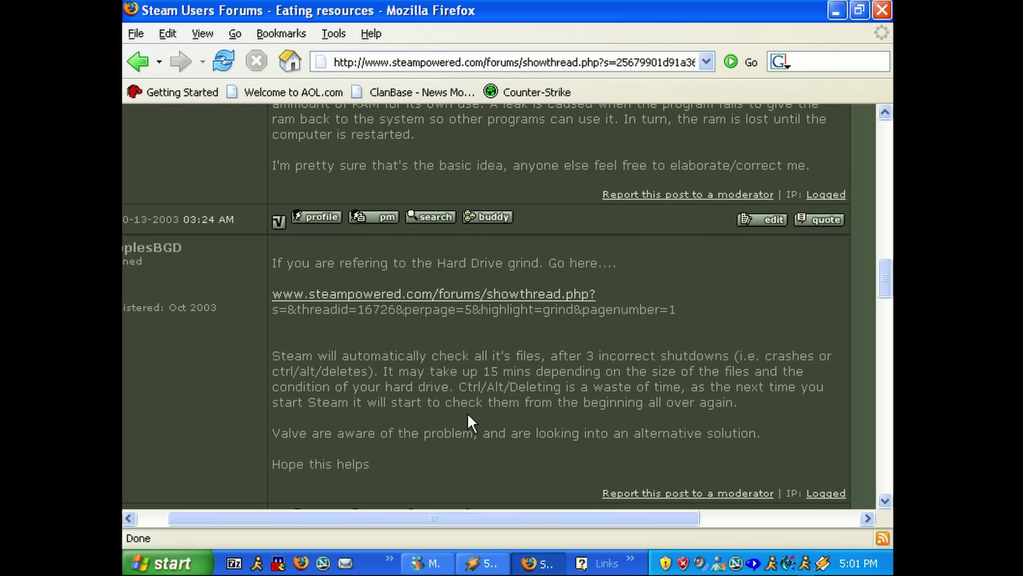
pyautogui.scroll(-5, 468, 415)
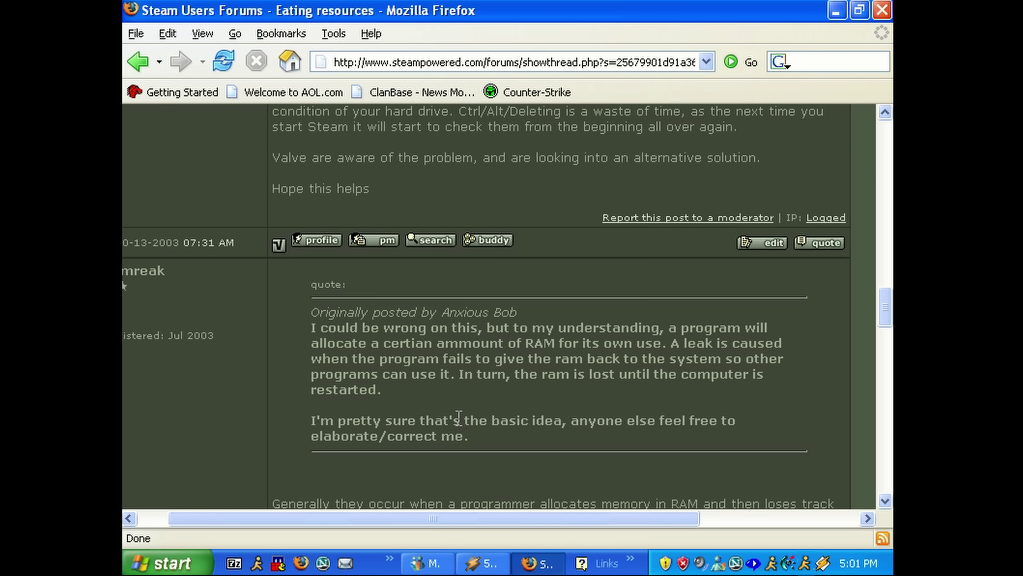
pyautogui.scroll(-3, 459, 417)
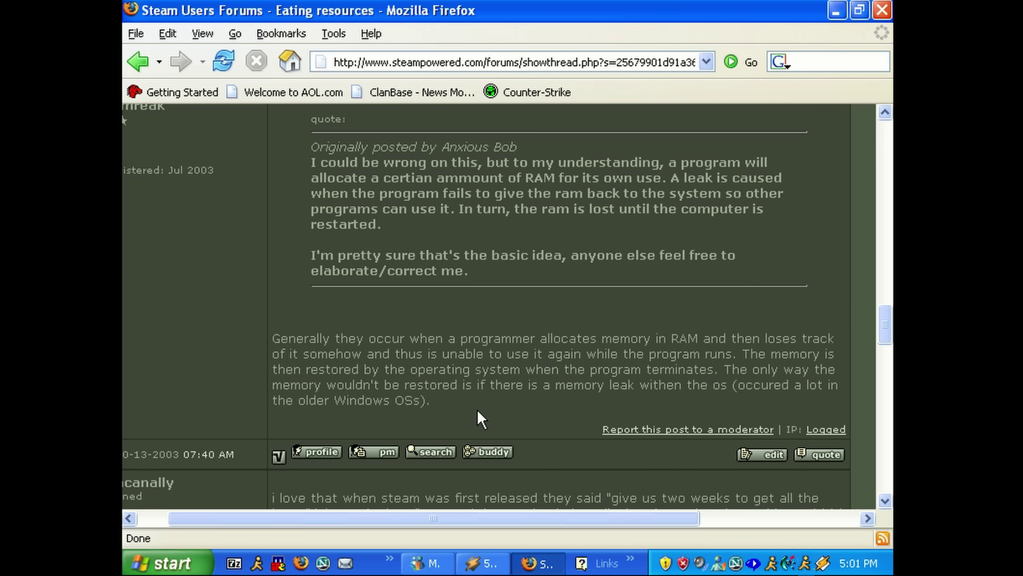
pyautogui.scroll(-2, 548, 416)
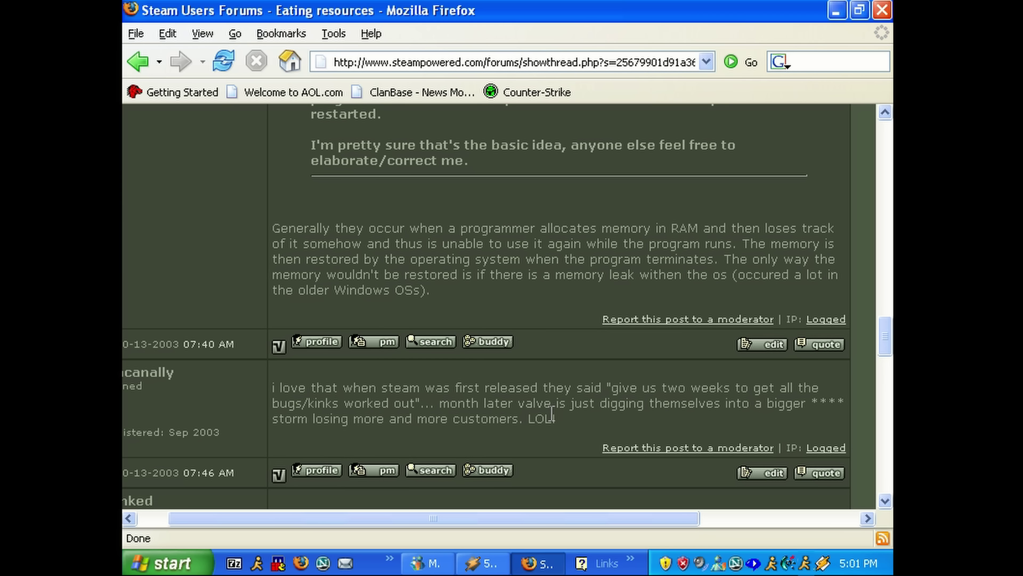
pyautogui.scroll(-1, 551, 415)
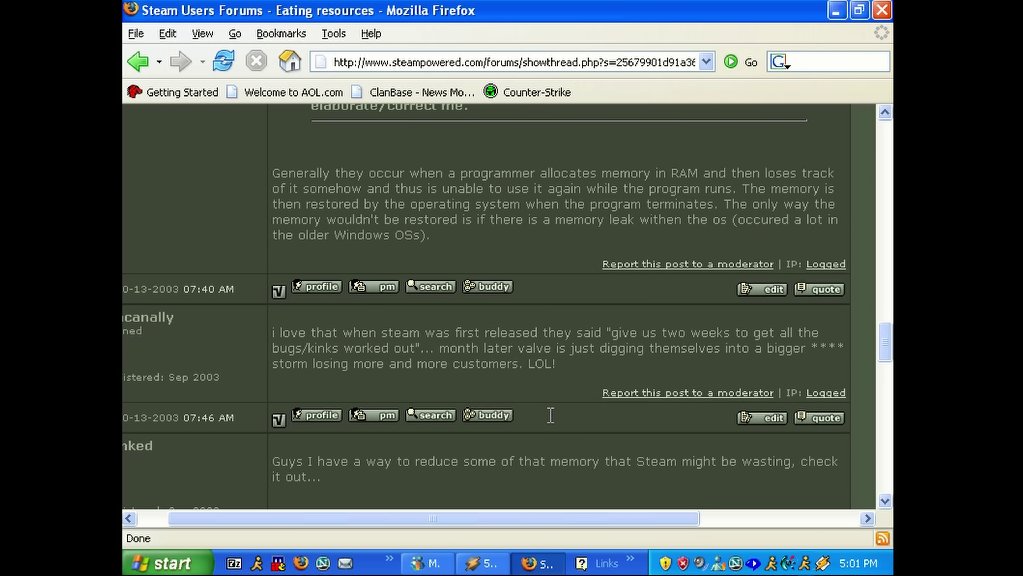
pyautogui.scroll(-2, 550, 415)
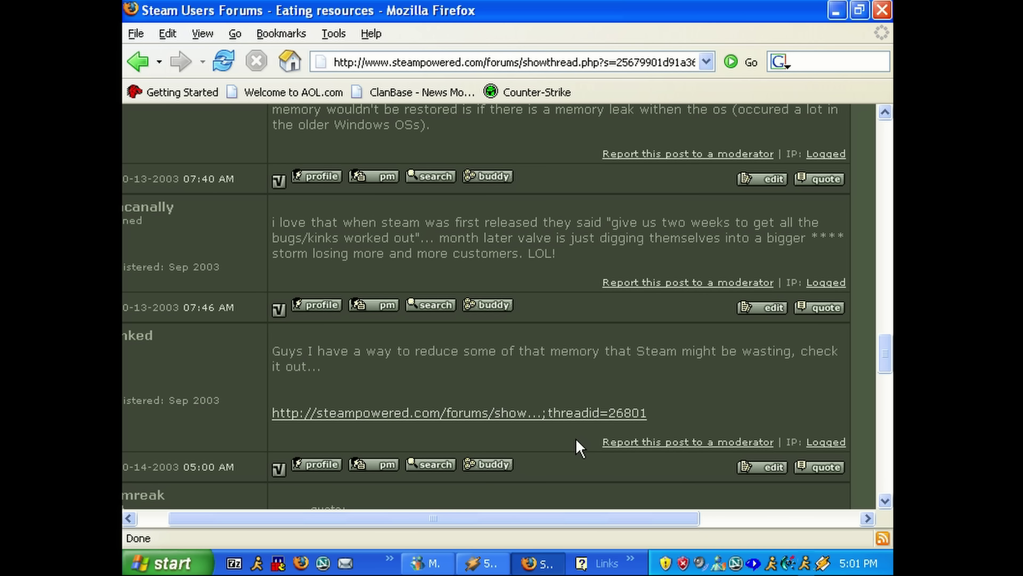
pyautogui.scroll(-2, 574, 447)
pyautogui.scroll(-2, 574, 452)
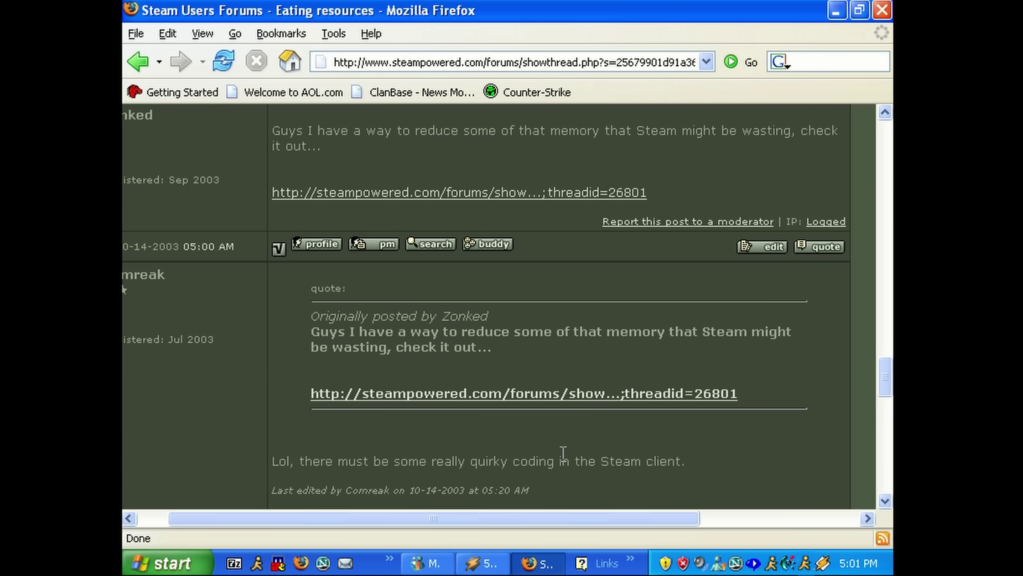
pyautogui.scroll(-6, 566, 455)
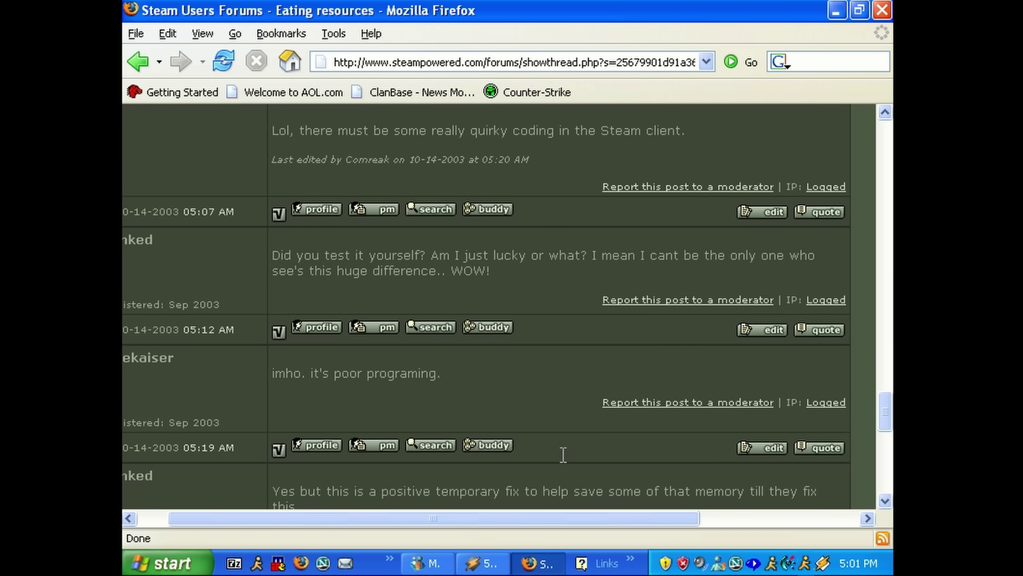
pyautogui.scroll(-4, 563, 455)
pyautogui.scroll(-4, 564, 456)
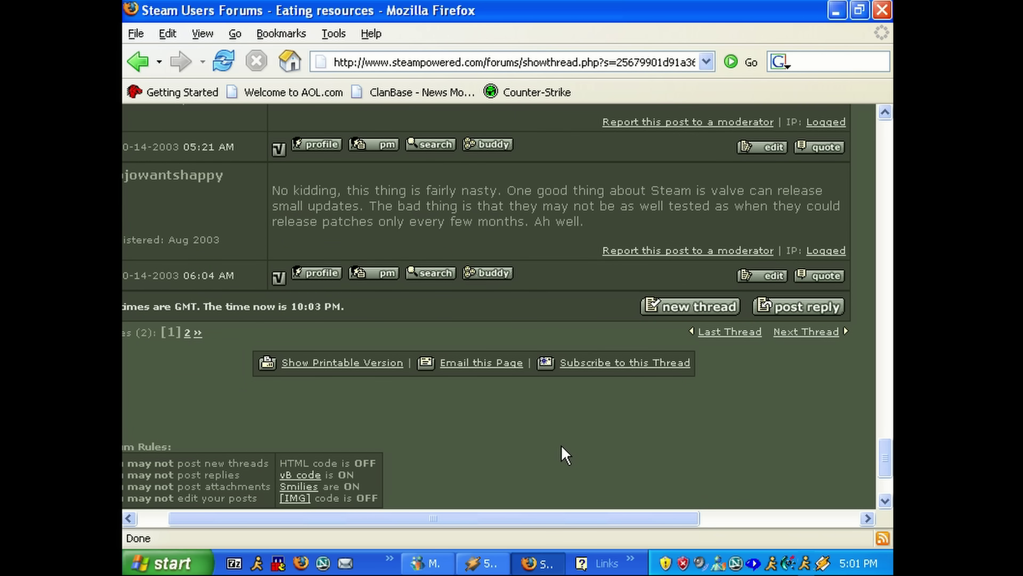
# Close Firefox and install Steam: agree, age 13+, ISDN - 112K speed, default folder
pyautogui.click(883, 10)
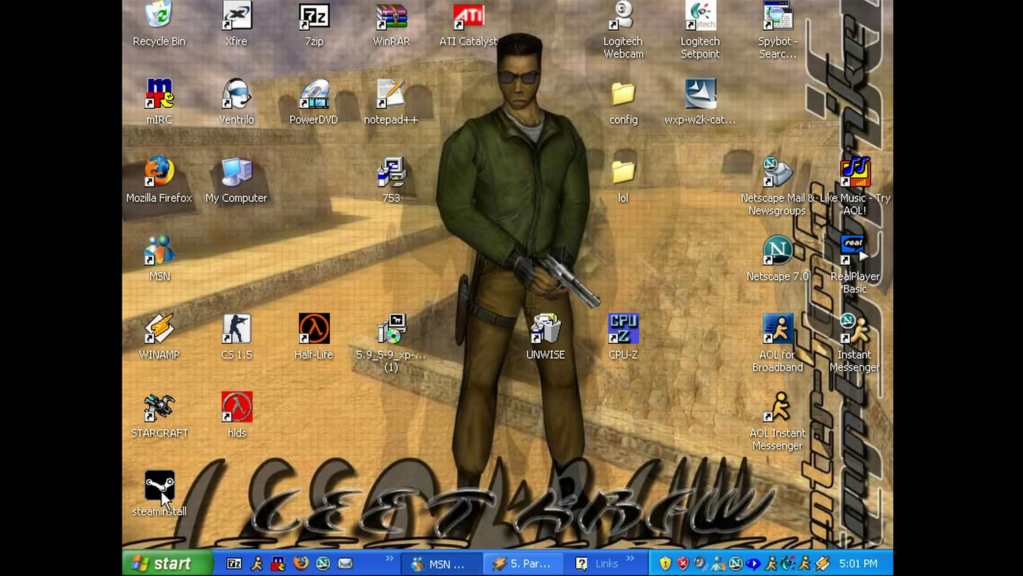
pyautogui.doubleClick(171, 489)
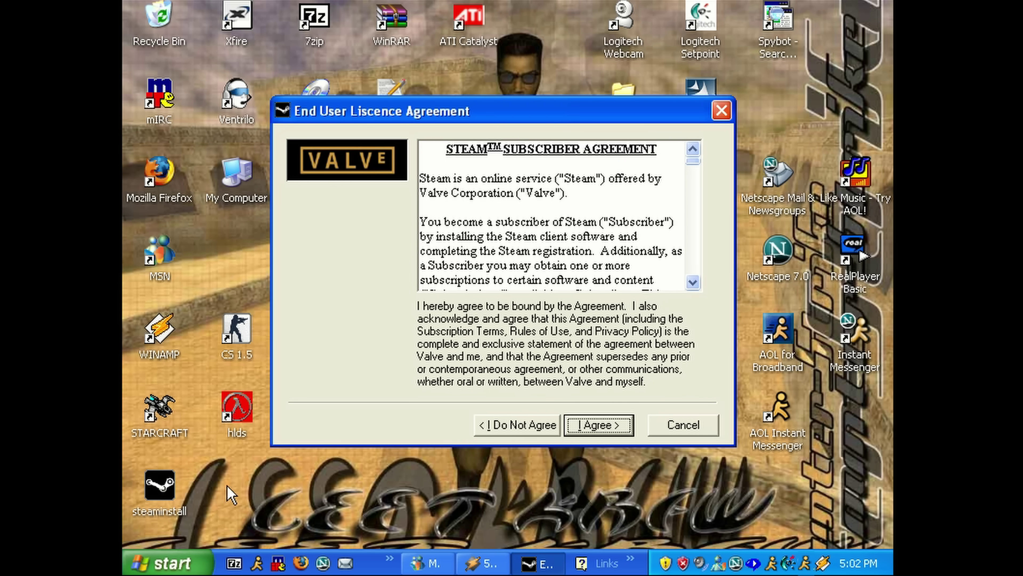
pyautogui.click(607, 425)
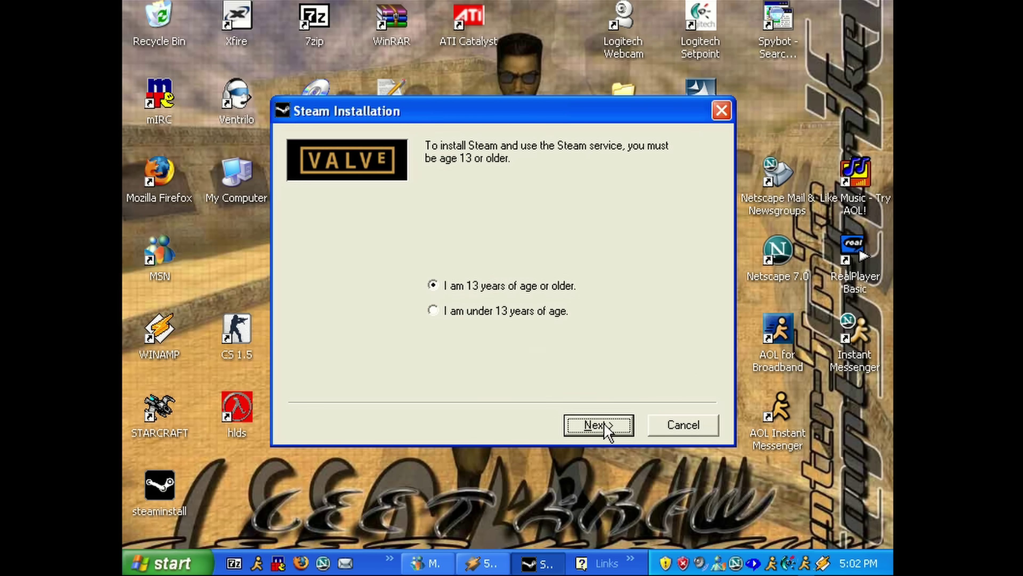
pyautogui.click(606, 424)
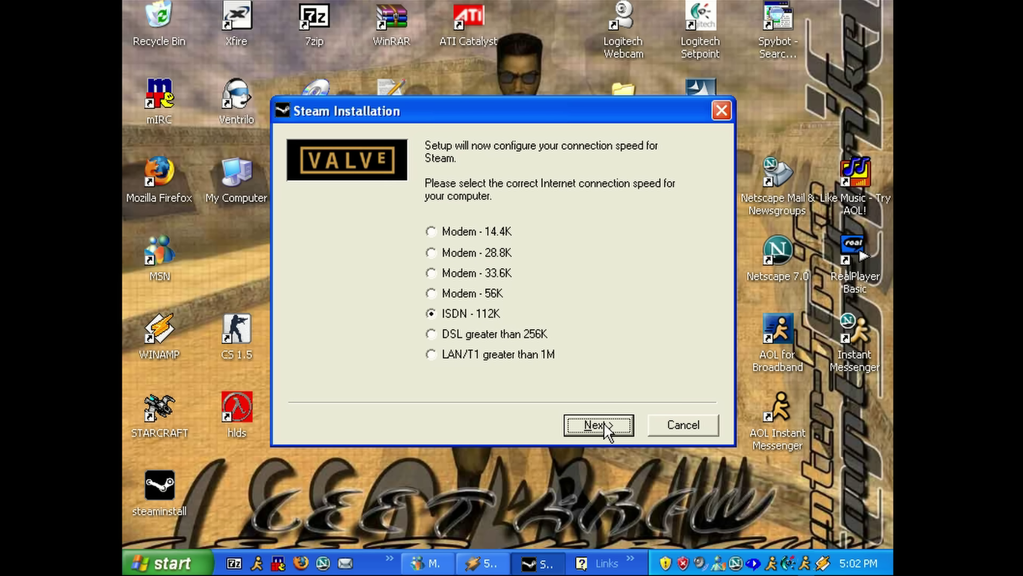
pyautogui.click(606, 425)
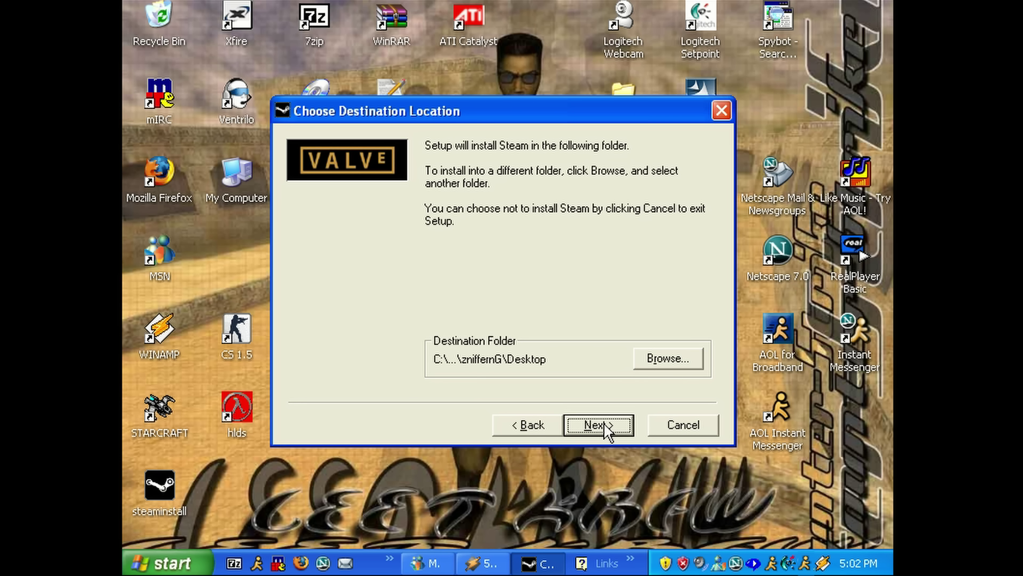
pyautogui.click(598, 424)
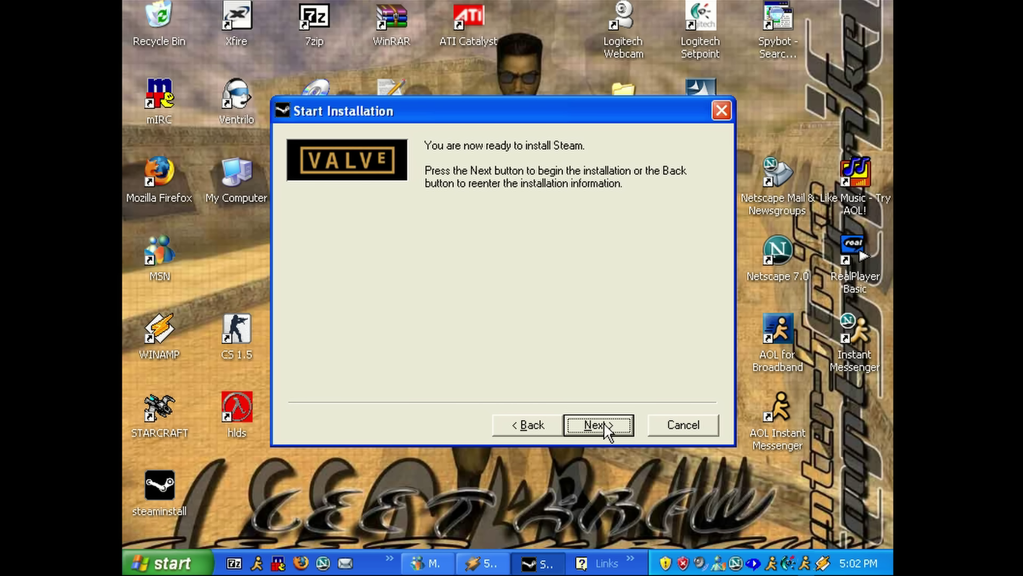
pyautogui.click(605, 427)
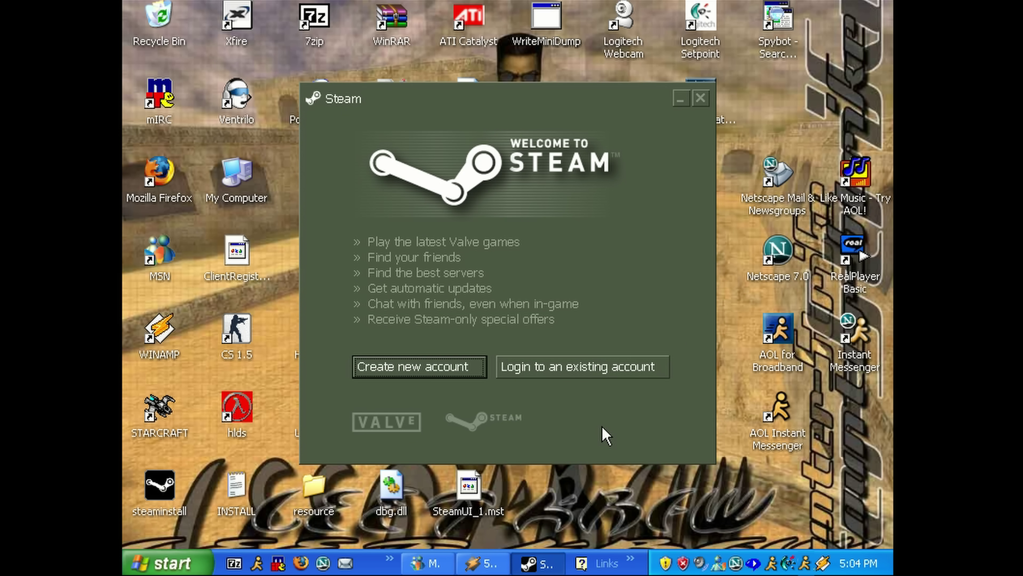
# Start a new Steam account with the user's e-mail address and a confirmed password
pyautogui.click(445, 376)
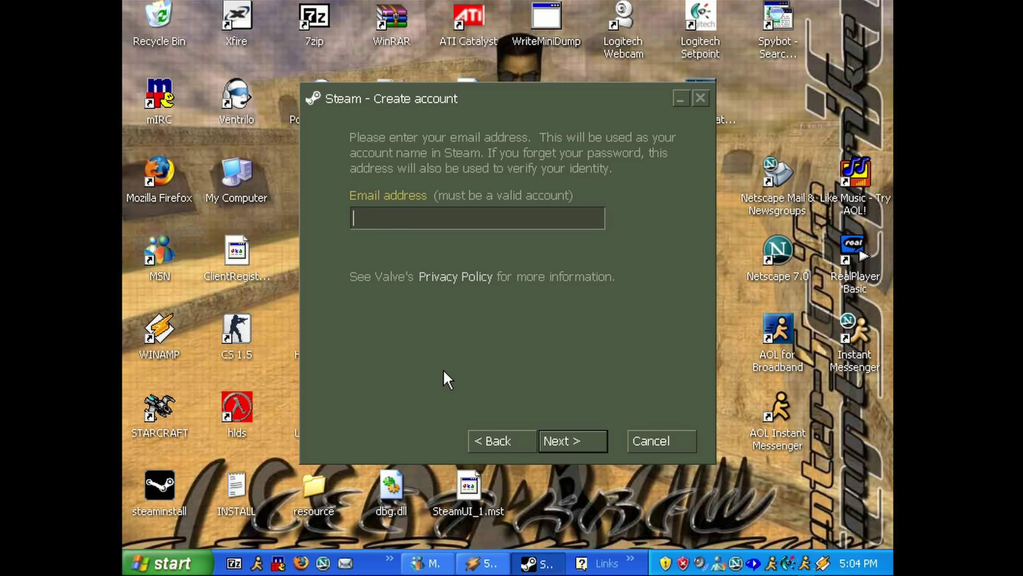
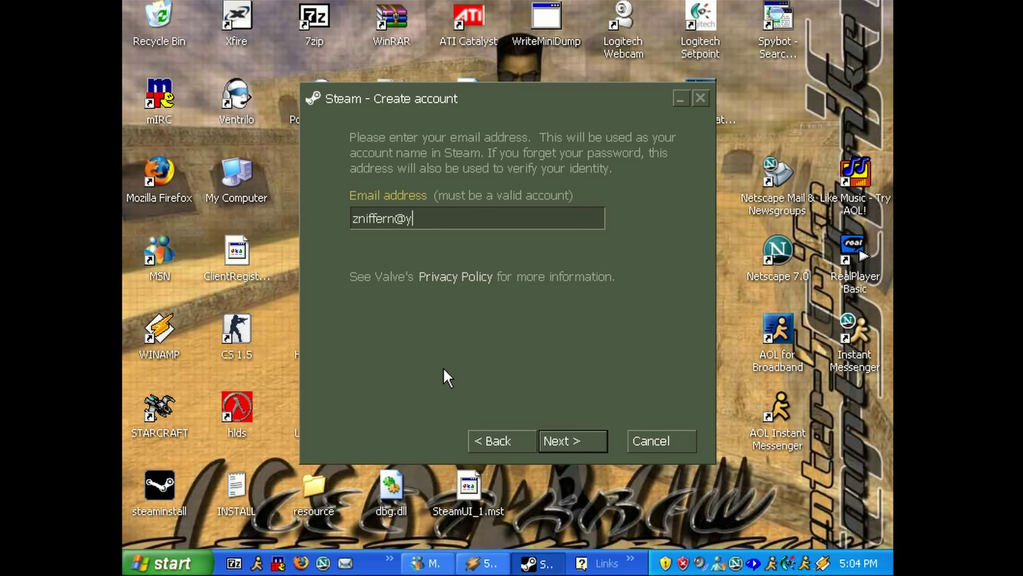
pyautogui.click(571, 440)
pyautogui.write('******')
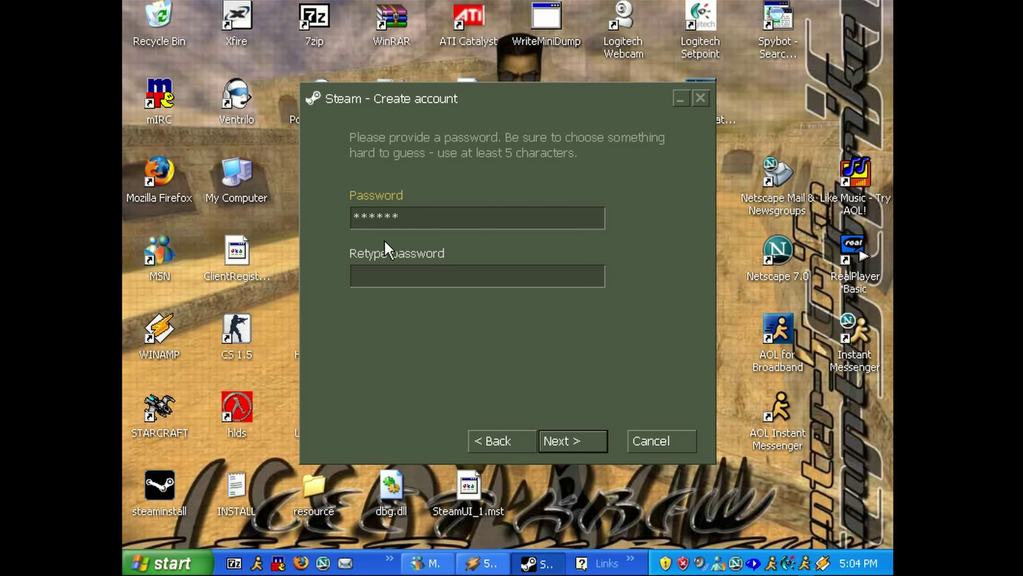
pyautogui.click(421, 276)
pyautogui.write('******')
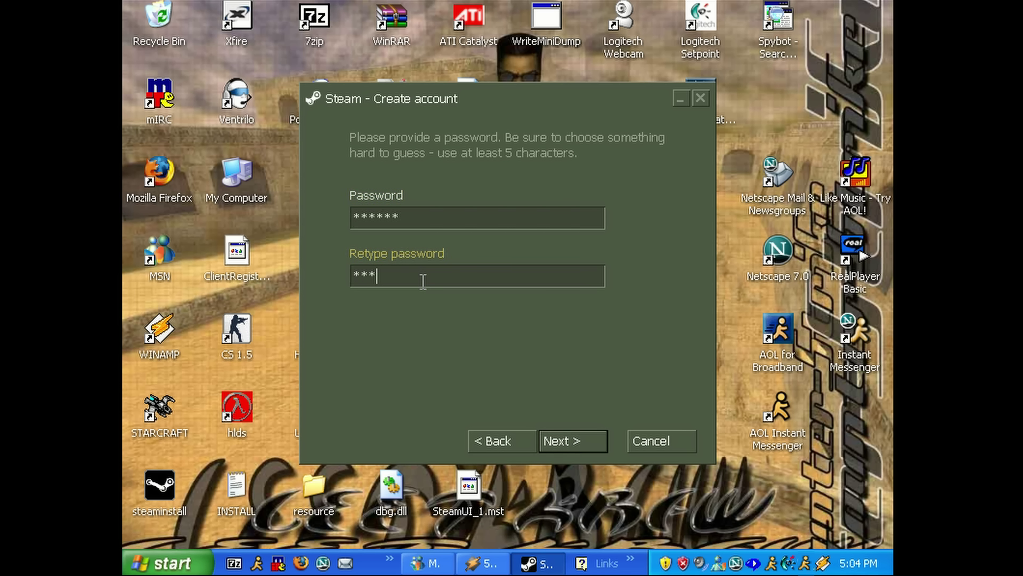
pyautogui.click(574, 440)
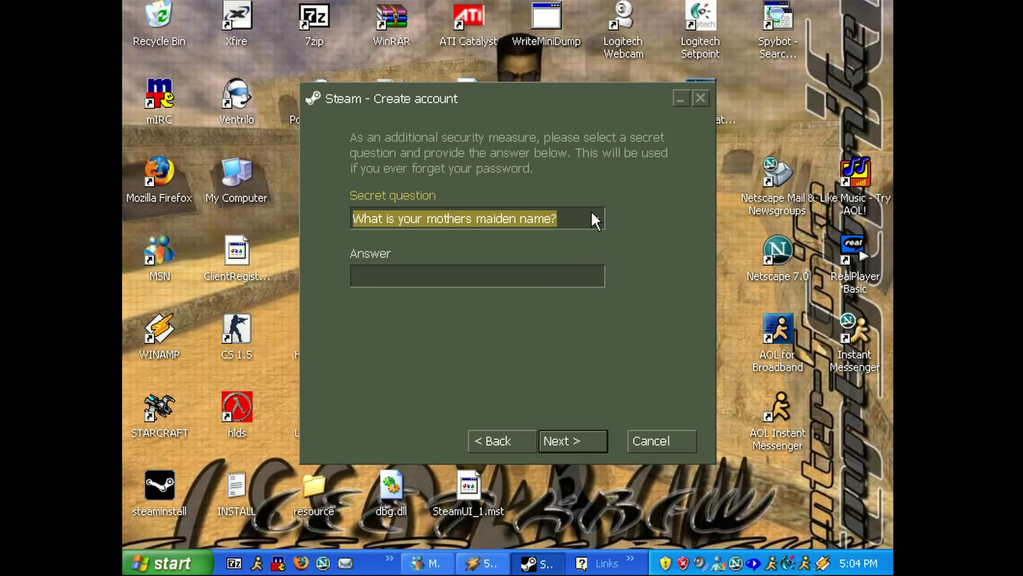
# Choose the favorite-team secret question and enter the secret answer
pyautogui.click(595, 219)
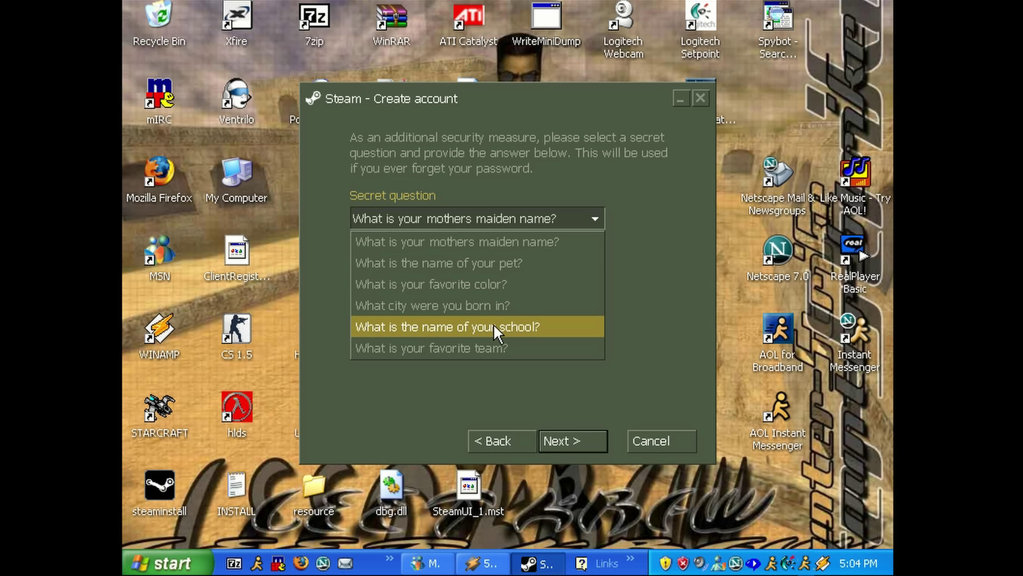
pyautogui.click(469, 350)
pyautogui.click(426, 278)
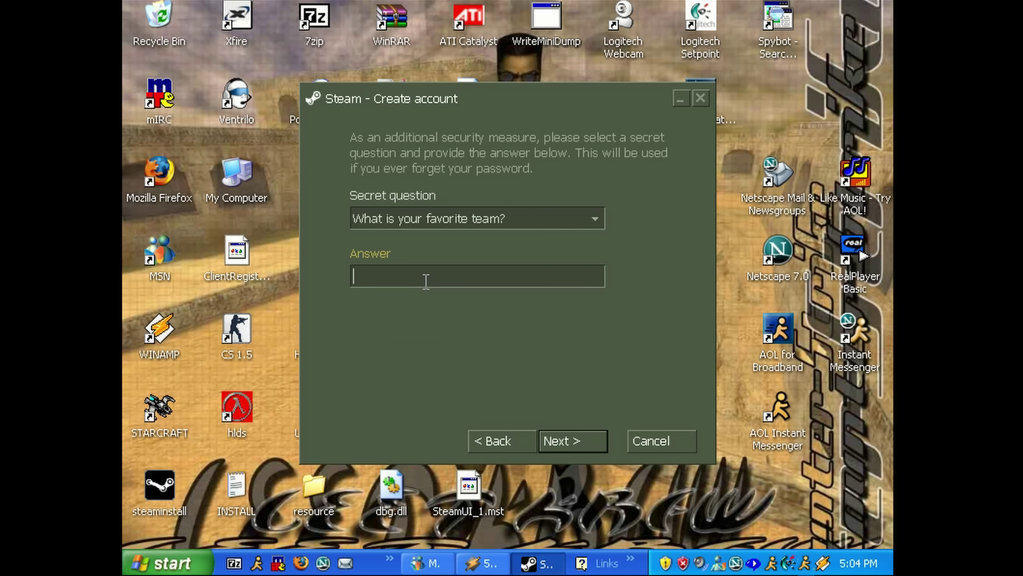
pyautogui.click(584, 441)
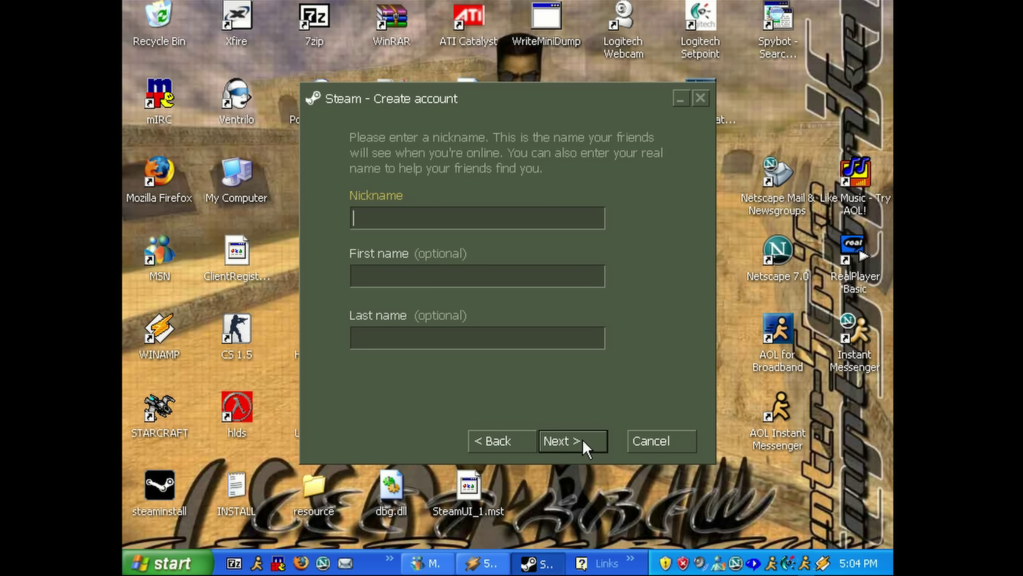
# Enter the account nickname, fixing its last character, and finish the account details
pyautogui.write('-=ZnifferN+')
pyautogui.press('BackSpace')
pyautogui.write('=-')
pyautogui.click(463, 268)
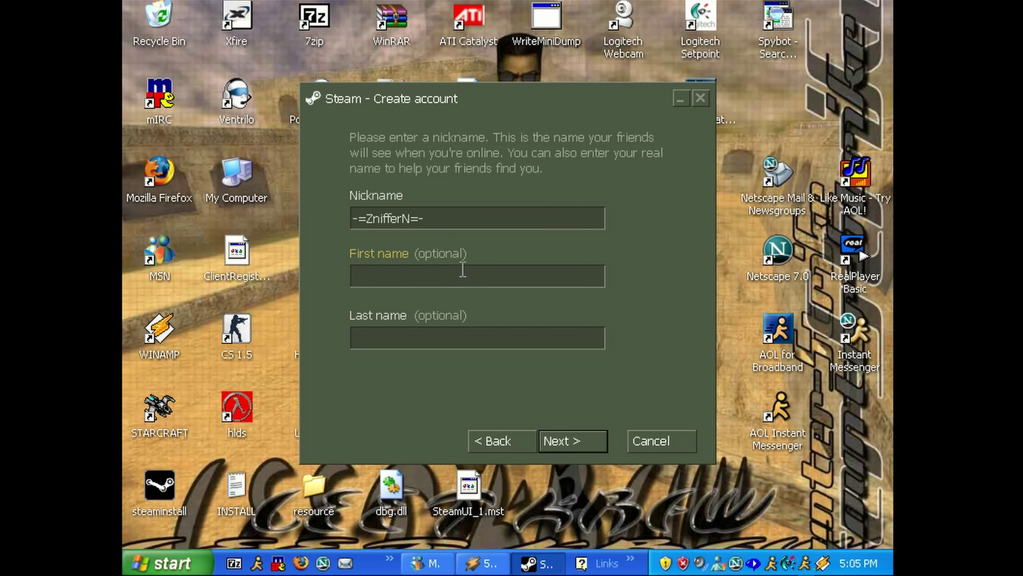
pyautogui.click(571, 444)
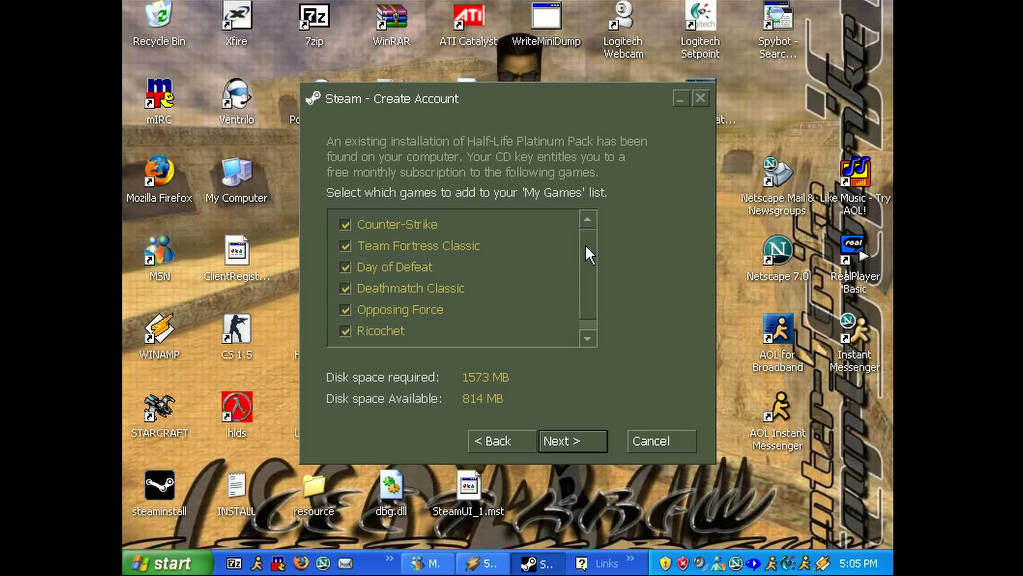
# Uncheck Ricochet, Team Fortress Classic, Day of Defeat, Deathmatch Classic and Opposing Force, keeping Counter-Strike
pyautogui.scroll(-1, 589, 260)
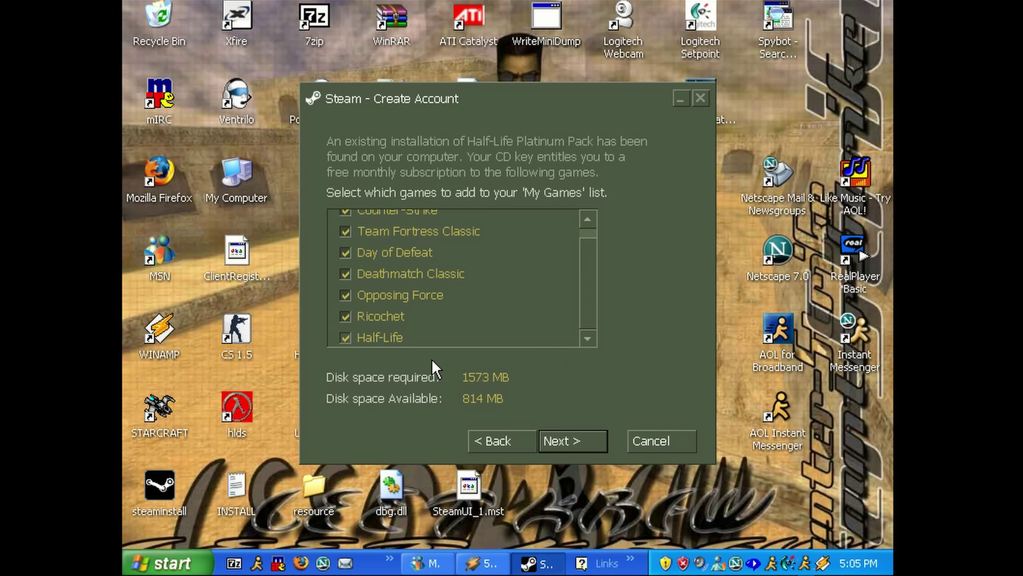
pyautogui.click(344, 318)
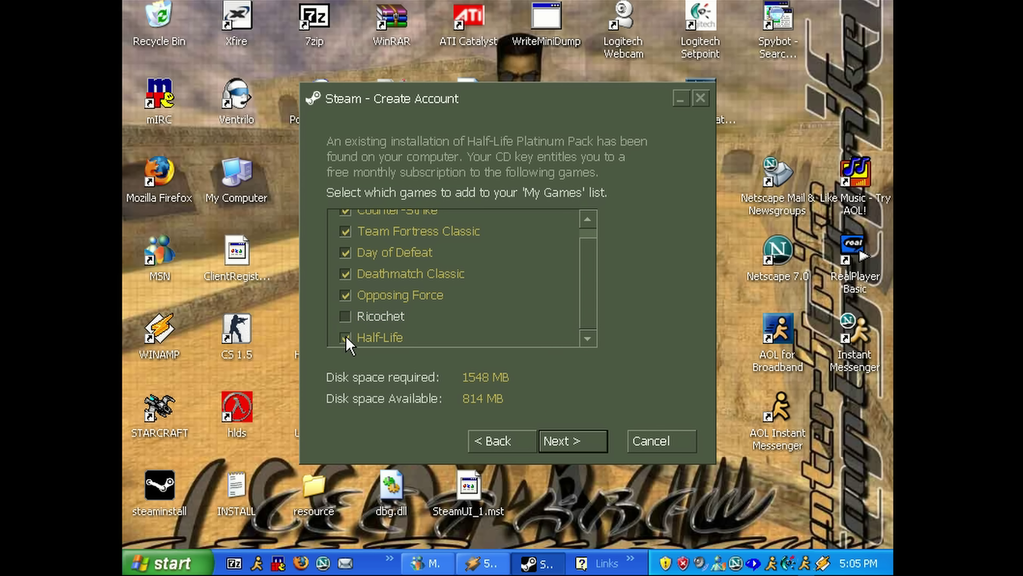
pyautogui.scroll(1, 396, 335)
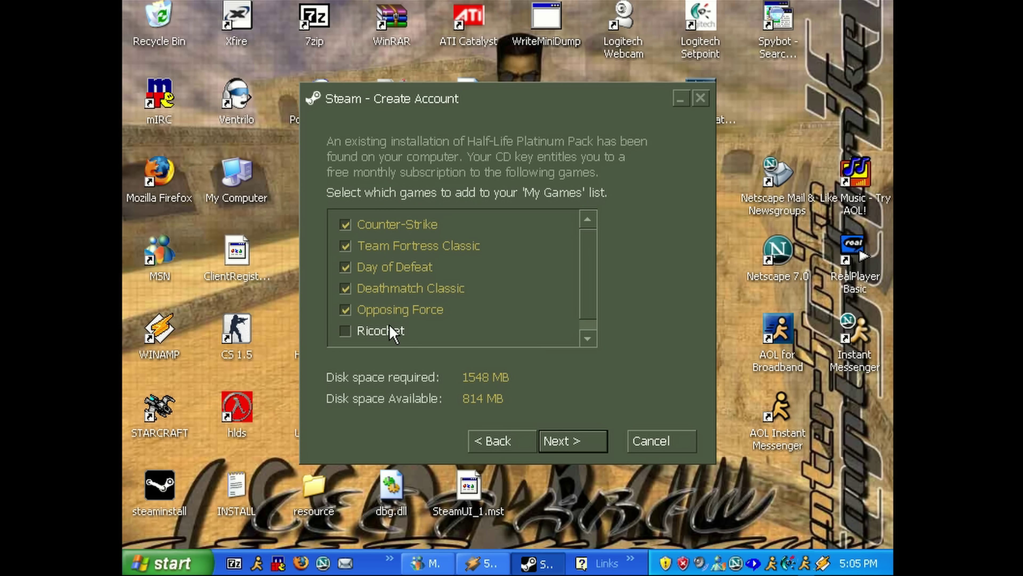
pyautogui.click(345, 246)
pyautogui.click(345, 267)
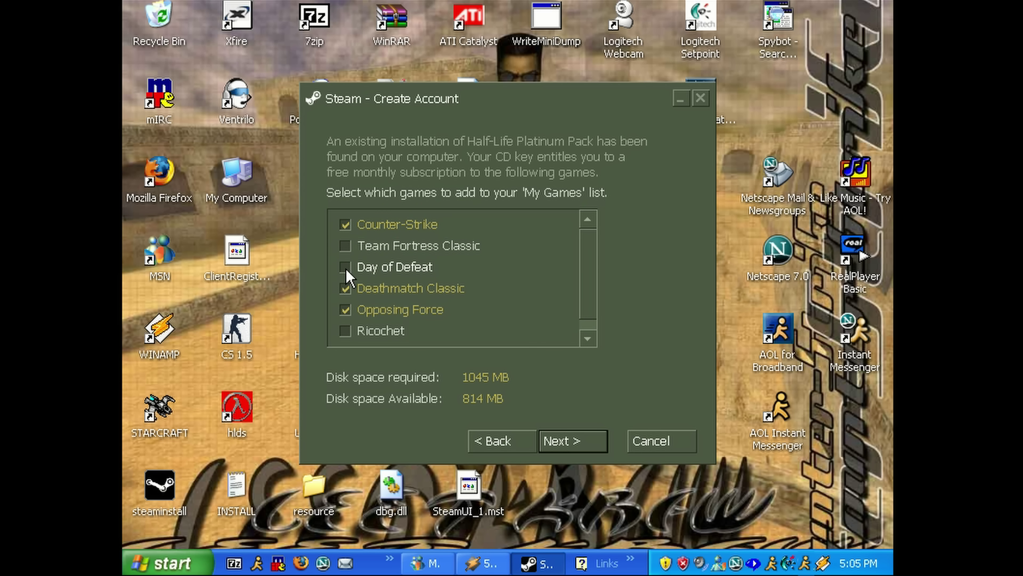
pyautogui.click(349, 291)
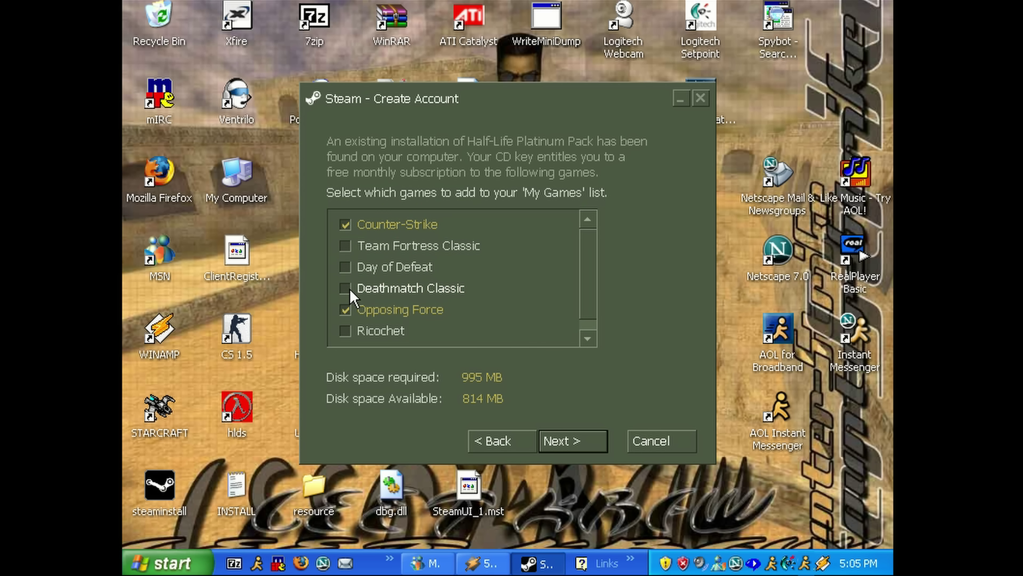
pyautogui.click(346, 310)
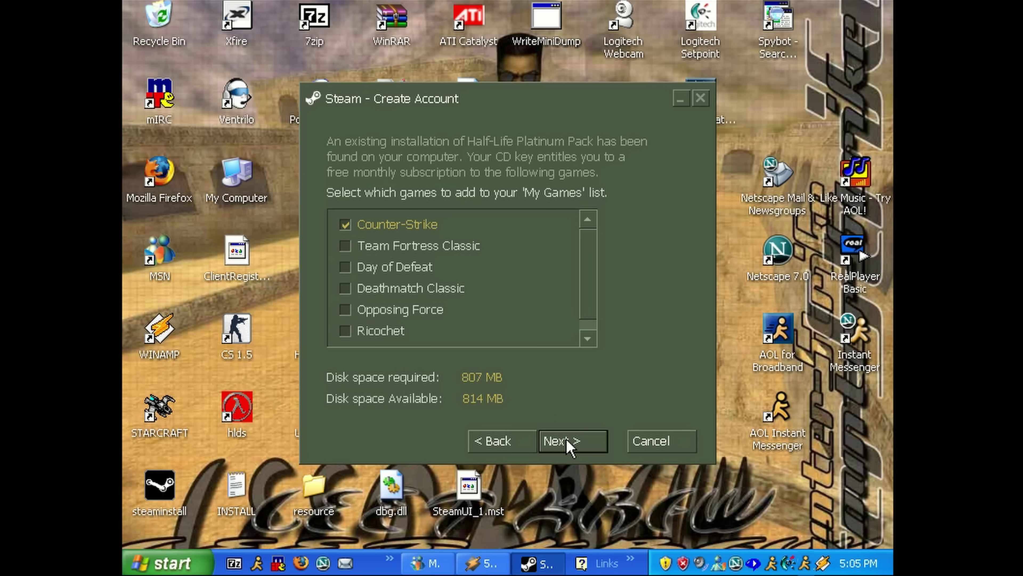
pyautogui.click(571, 447)
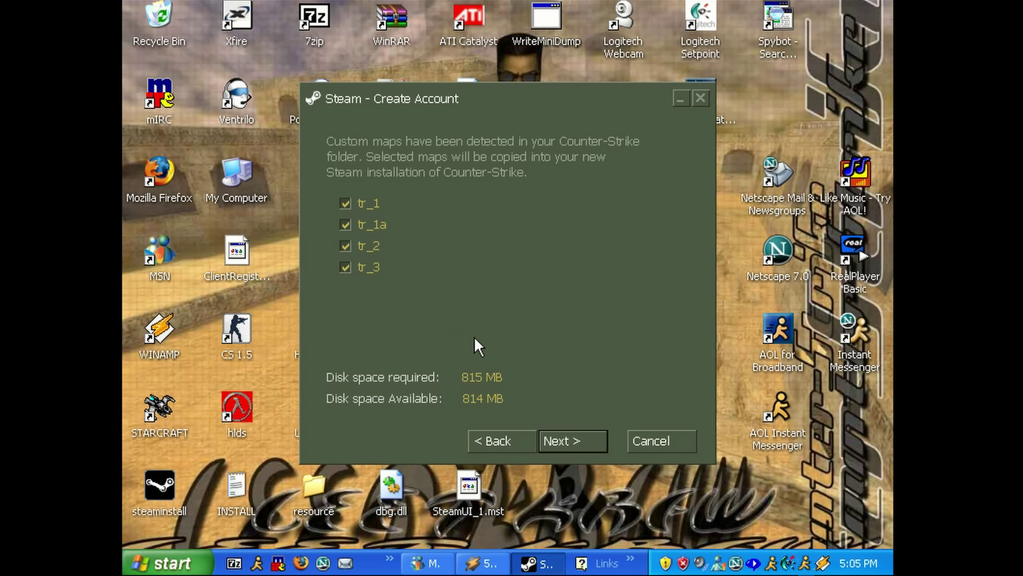
# Keep all four custom maps and all detected MODs, then select cleaning up old files
pyautogui.click(578, 442)
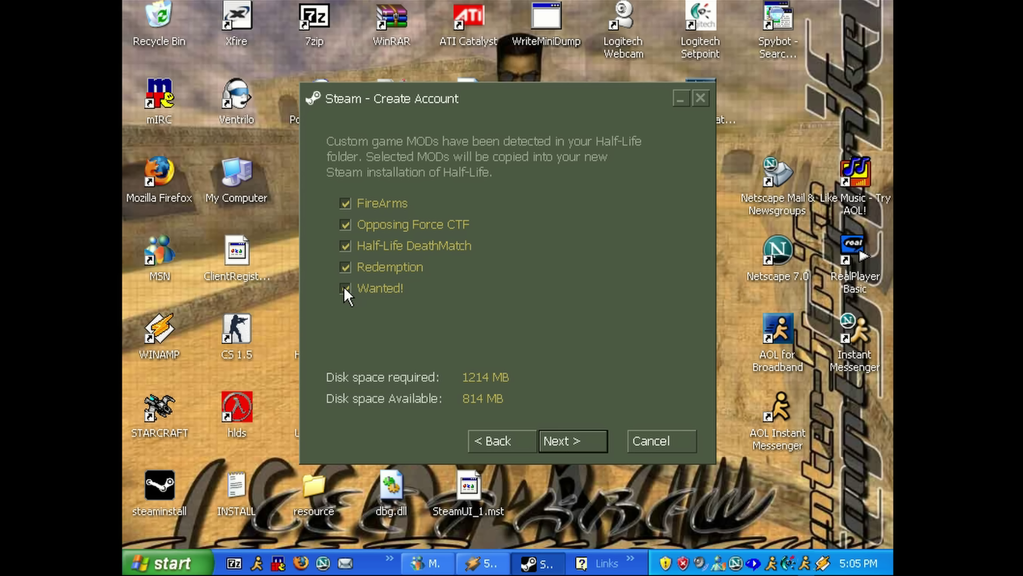
pyautogui.click(556, 441)
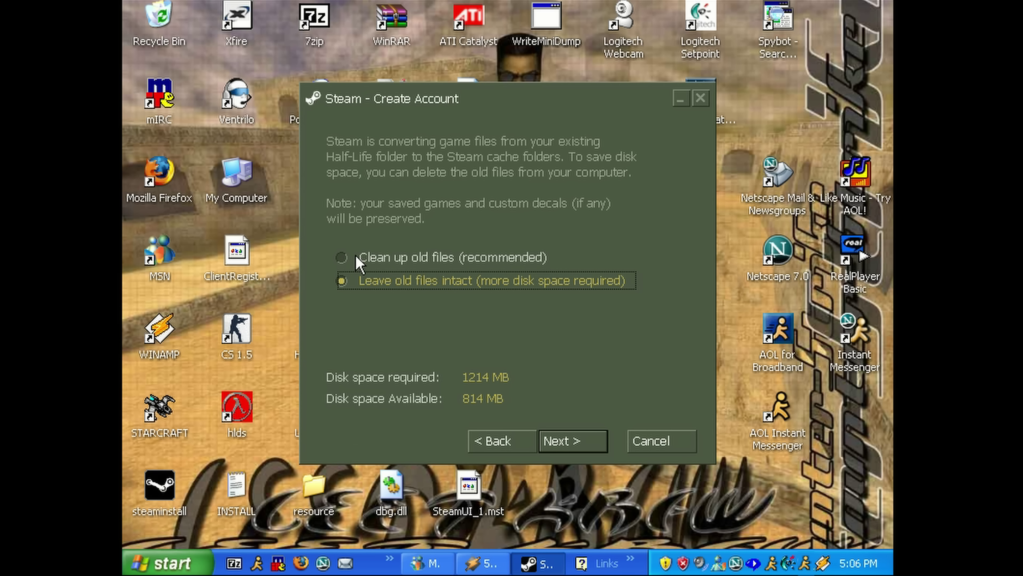
pyautogui.click(341, 258)
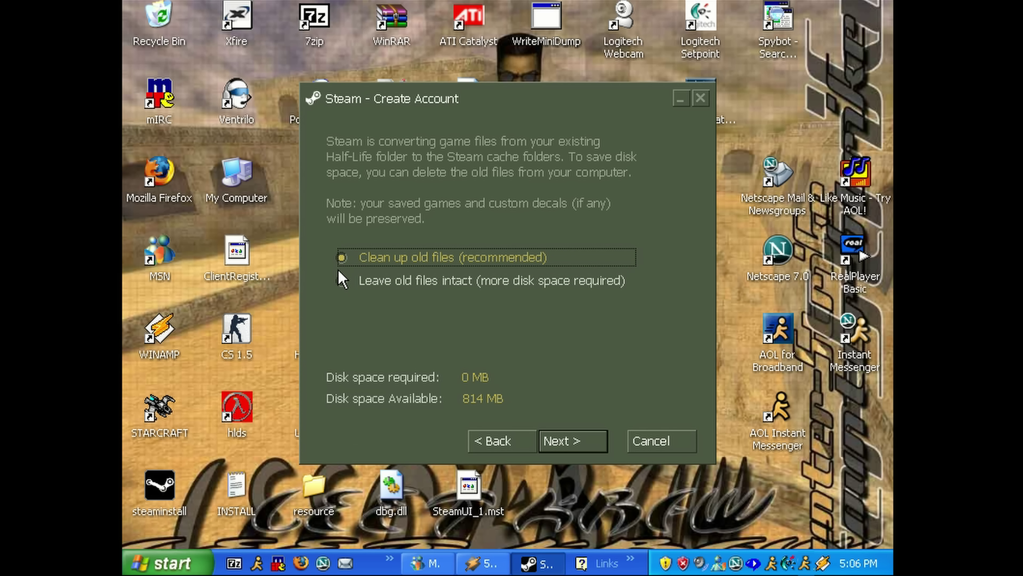
# Settle on 'Clean up old files (recommended)' and start copying Half-Life into Steam
pyautogui.click(342, 281)
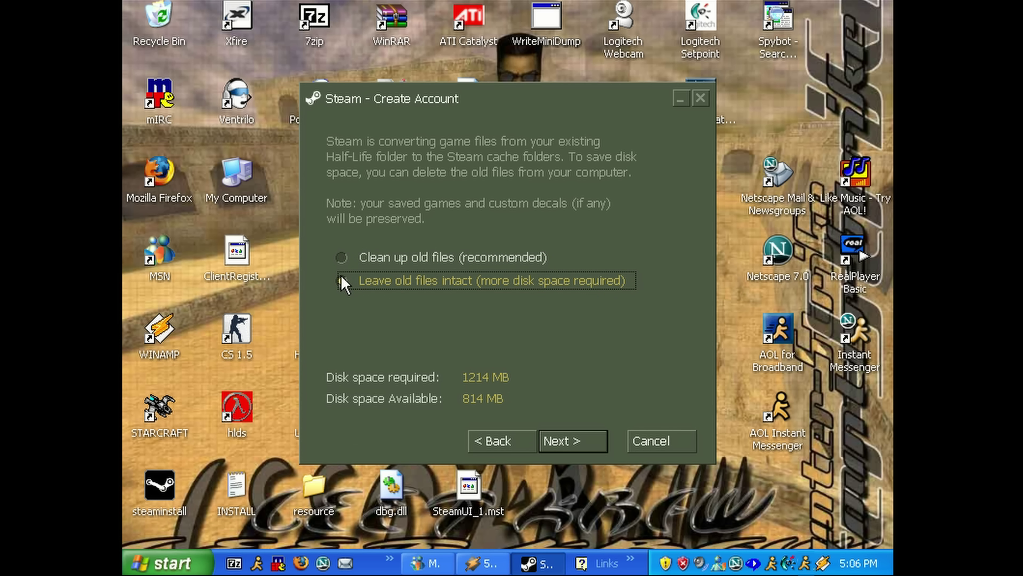
pyautogui.click(342, 257)
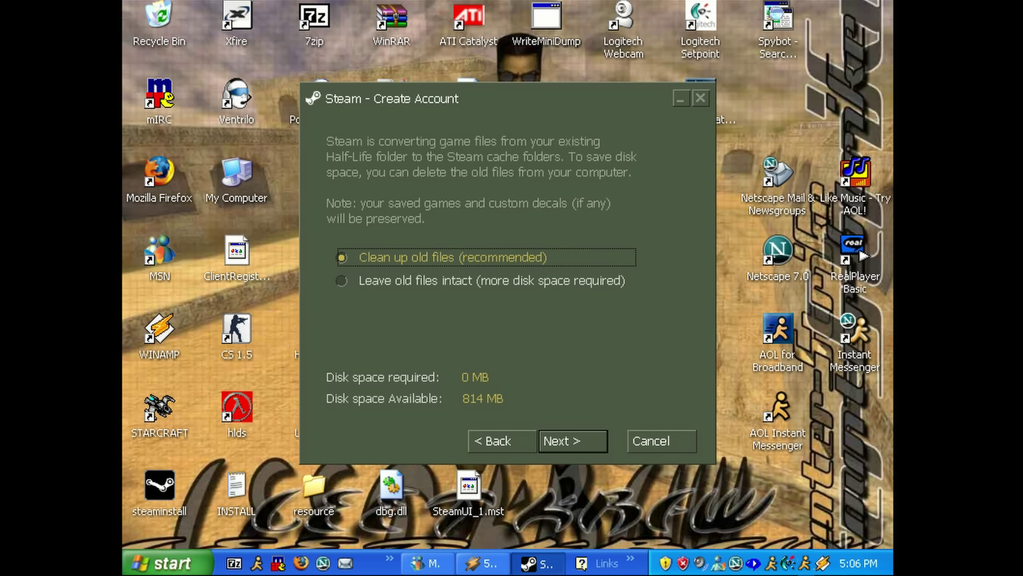
pyautogui.click(568, 442)
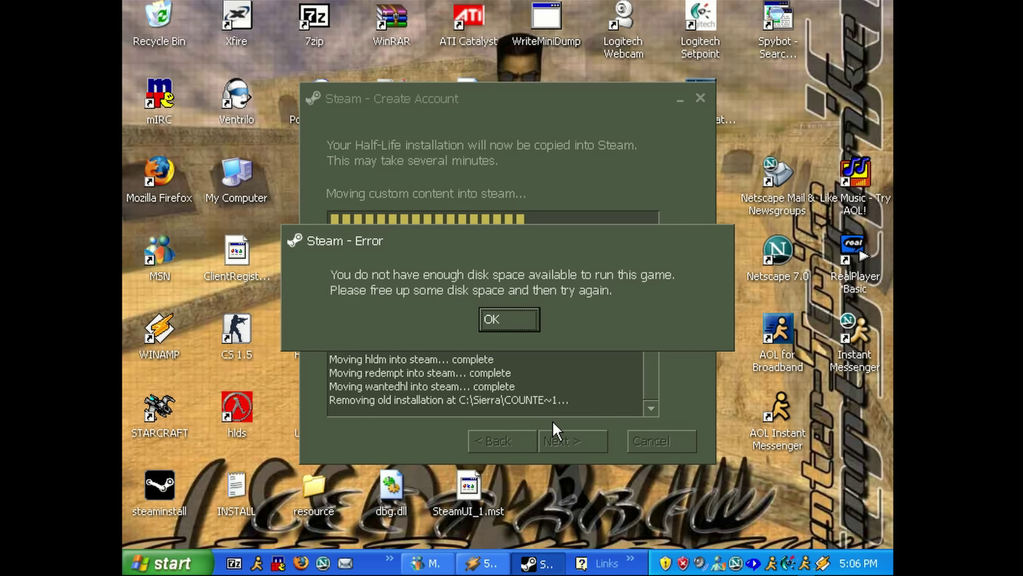
# Dismiss the not-enough-disk-space error and continue past the finished pre-loading step
pyautogui.click(510, 320)
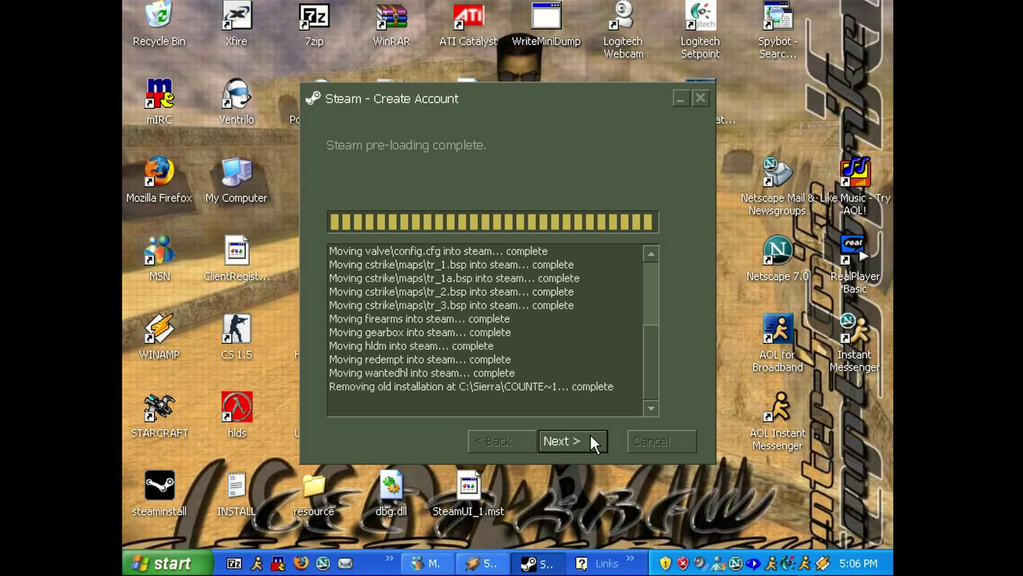
pyautogui.click(581, 445)
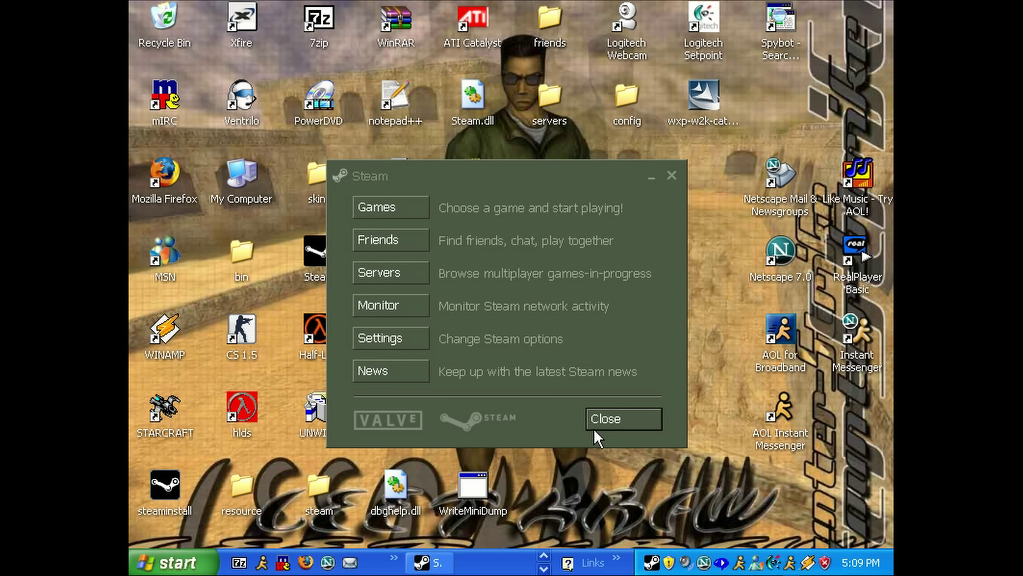
# Open Steam's Games list, centre and enlarge it, and start adding Counter-Strike from Available Games
pyautogui.click(543, 568)
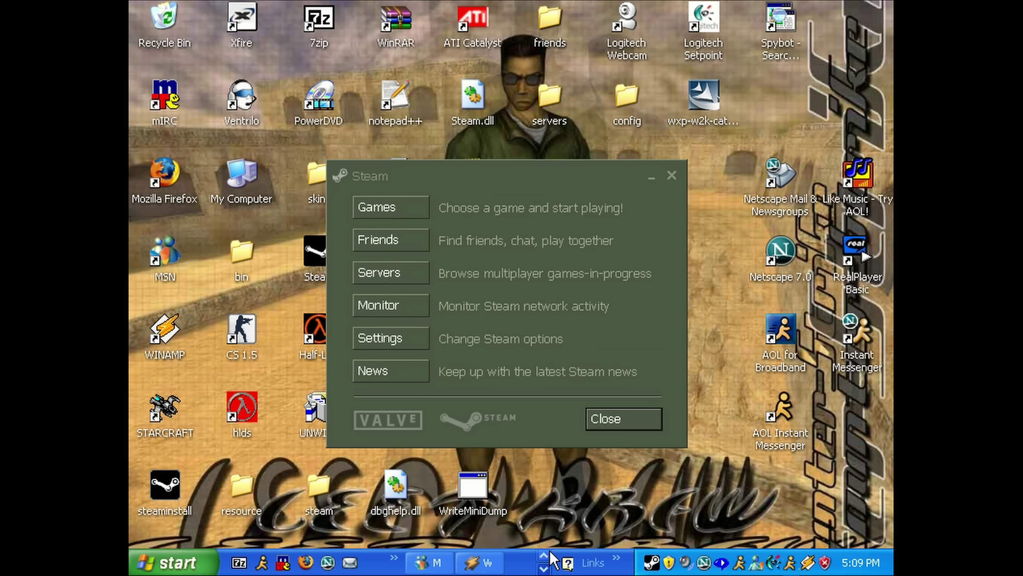
pyautogui.click(543, 568)
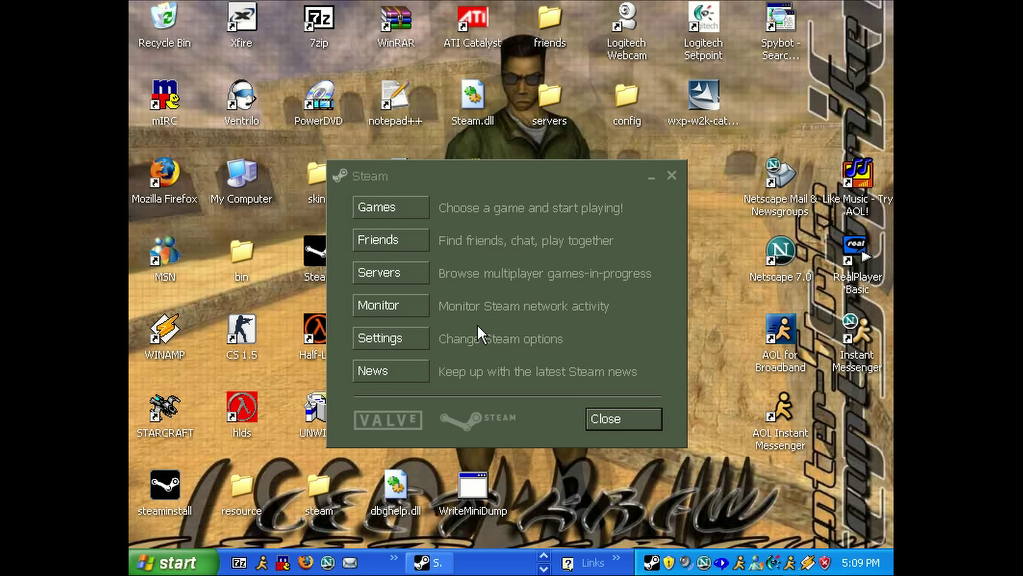
pyautogui.click(389, 208)
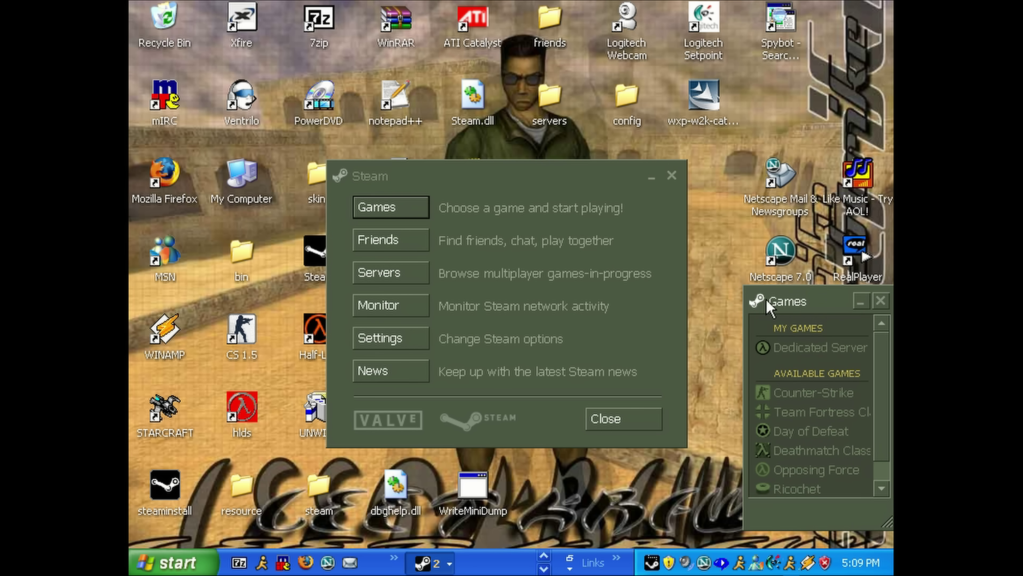
pyautogui.moveTo(795, 302); pyautogui.dragTo(533, 237)
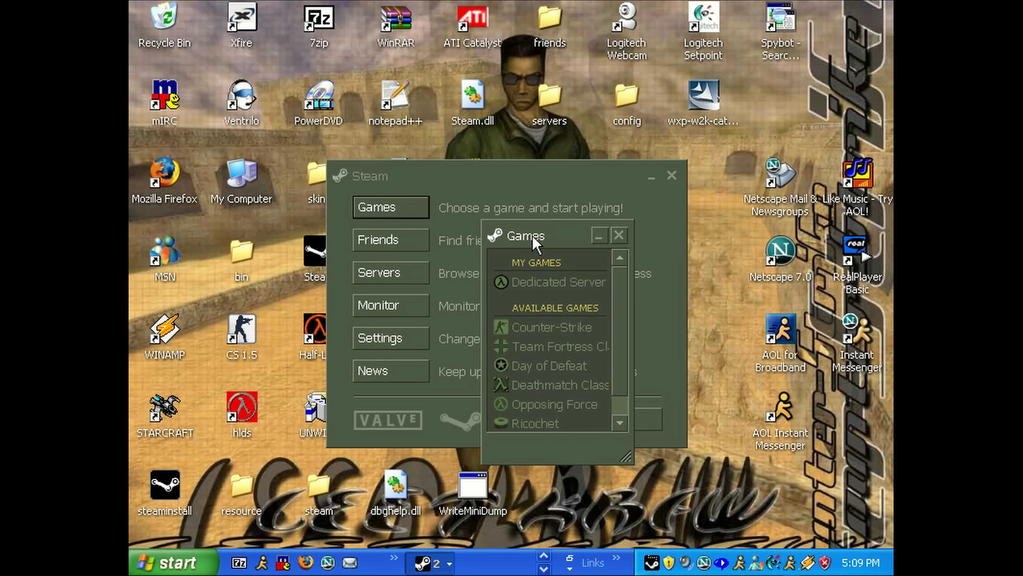
pyautogui.moveTo(631, 341); pyautogui.dragTo(719, 348)
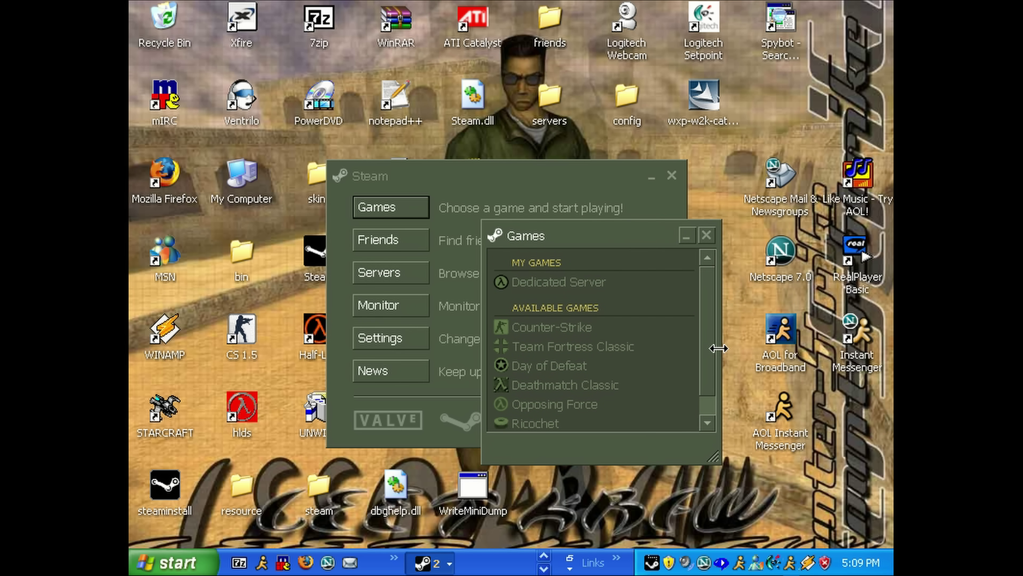
pyautogui.moveTo(647, 464); pyautogui.dragTo(646, 505)
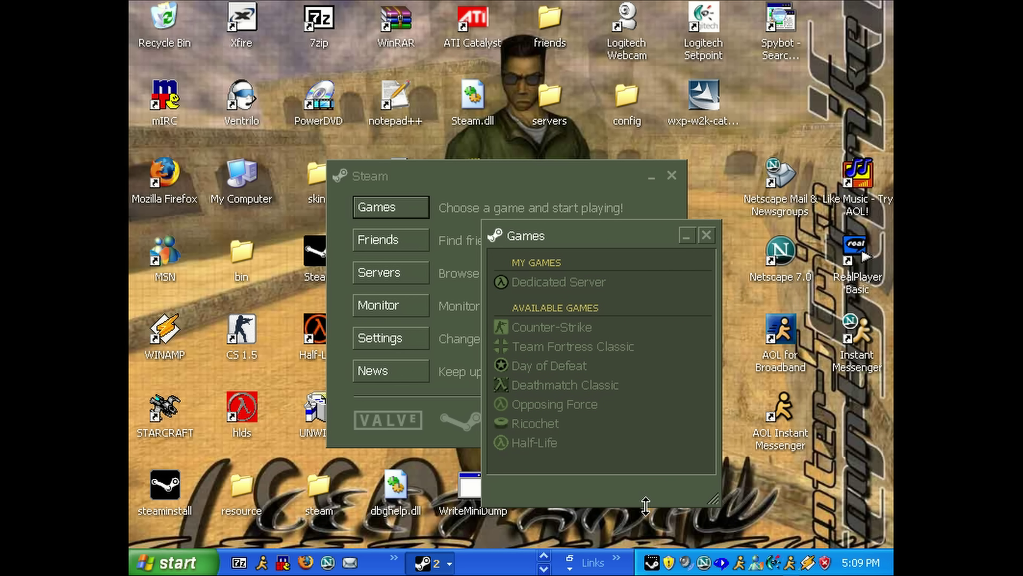
pyautogui.click(562, 334)
pyautogui.doubleClick(562, 332)
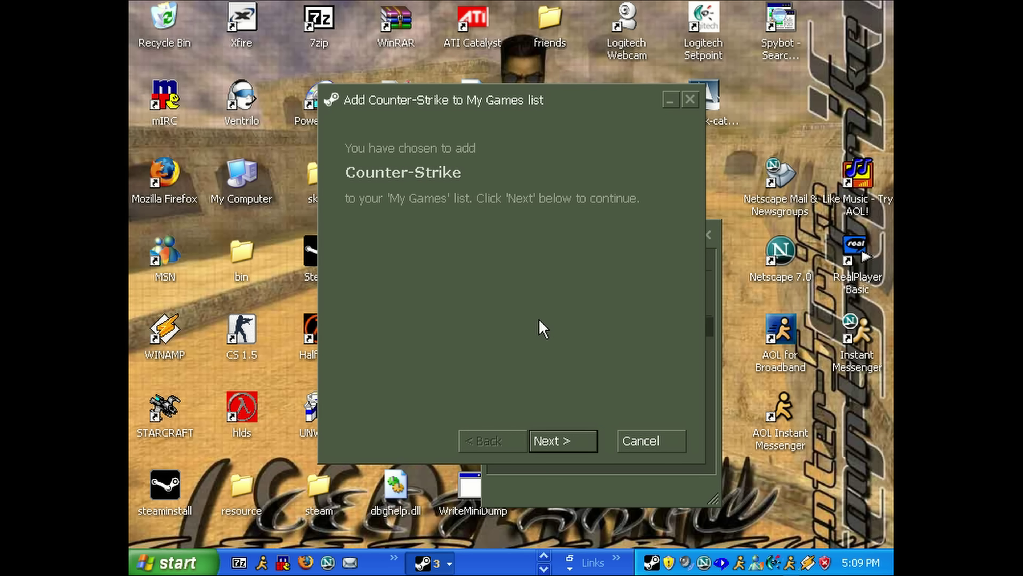
# Enter the product CD key in the wizard and continue to the Half-Life games selection
pyautogui.click(571, 442)
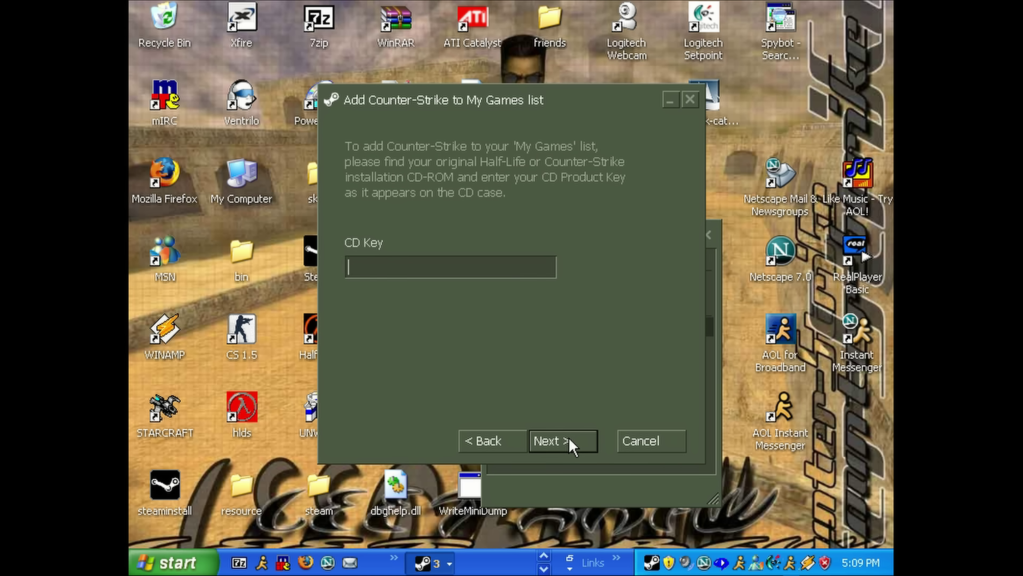
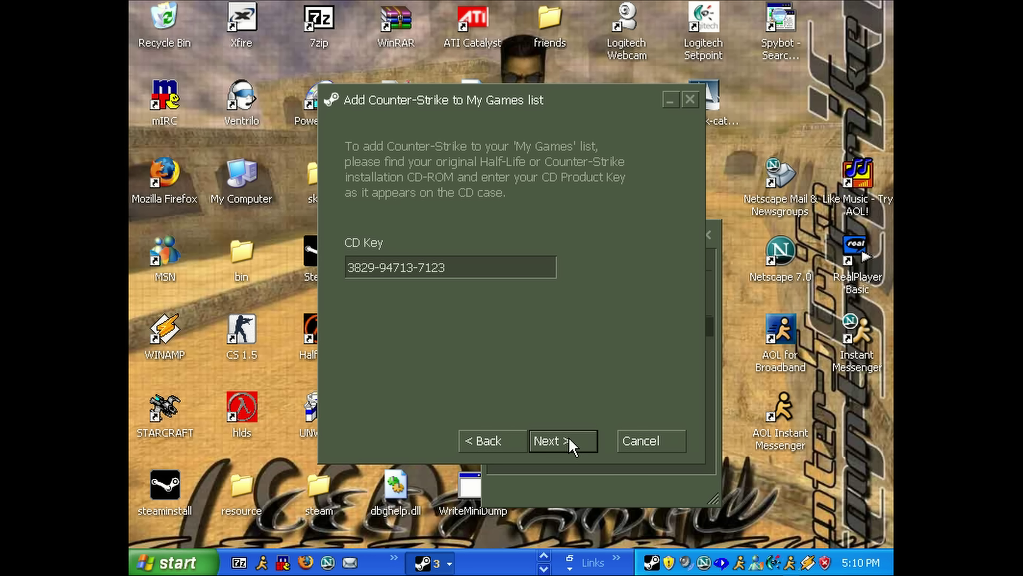
pyautogui.click(564, 440)
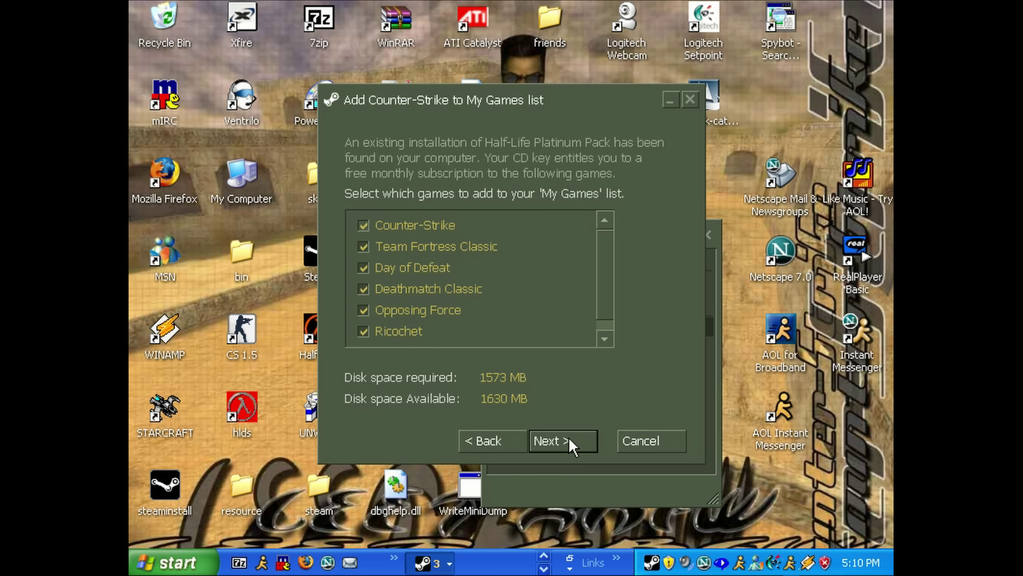
# Uncheck Team Fortress Classic, Day of Defeat, Deathmatch Classic, Opposing Force and Ricochet
pyautogui.click(363, 246)
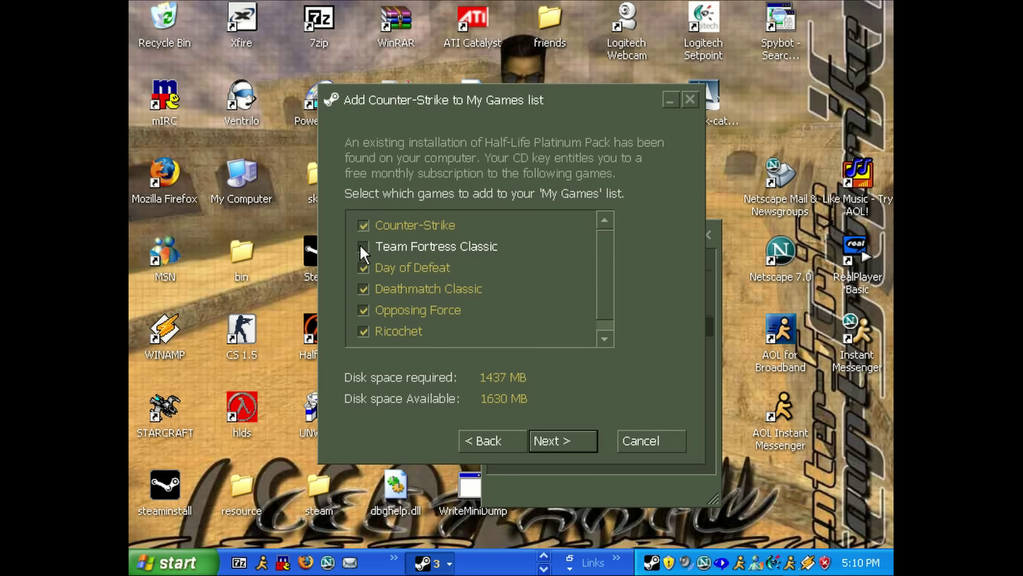
pyautogui.click(363, 268)
pyautogui.click(363, 289)
pyautogui.click(363, 310)
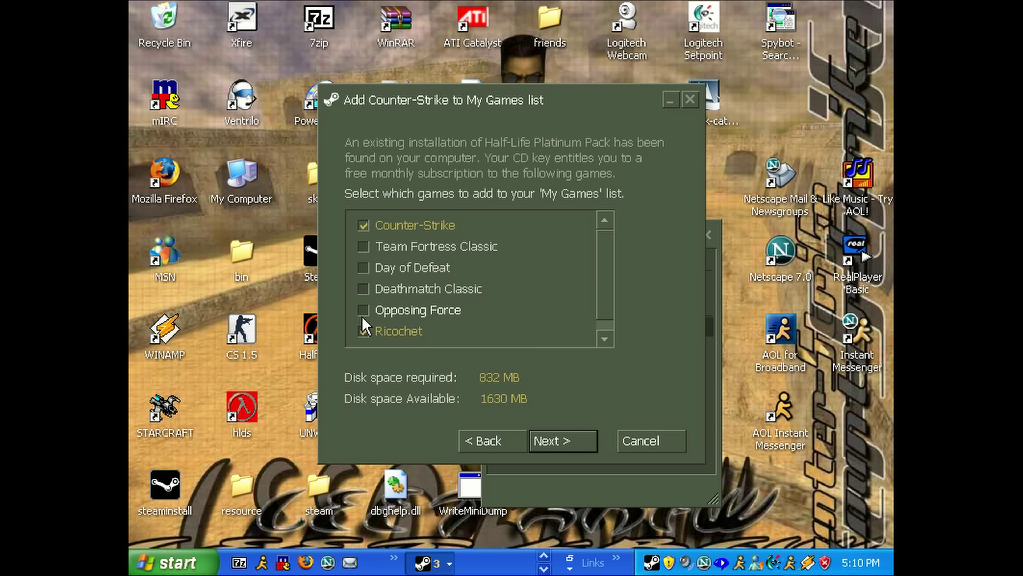
pyautogui.click(363, 331)
pyautogui.click(604, 338)
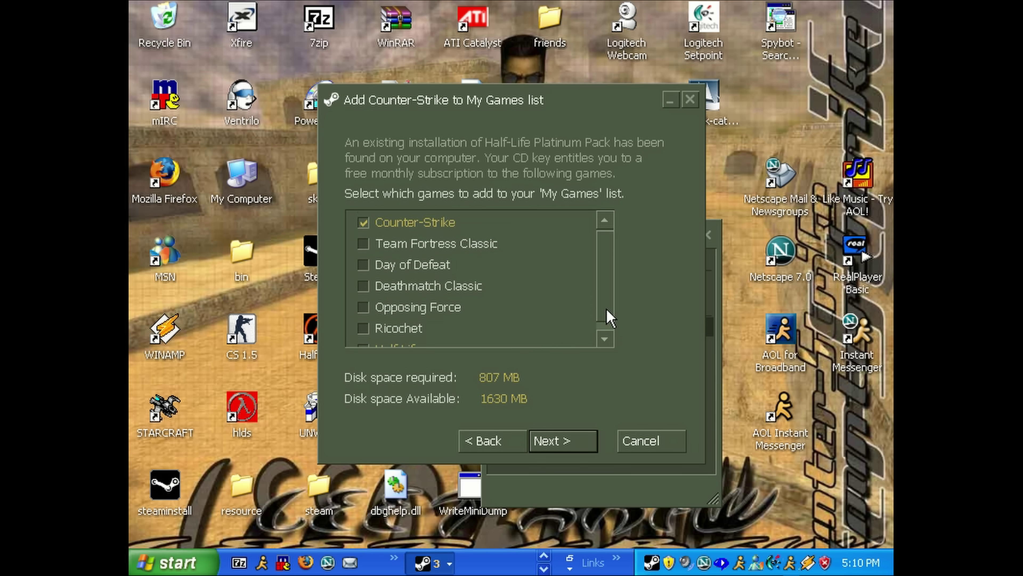
pyautogui.click(604, 337)
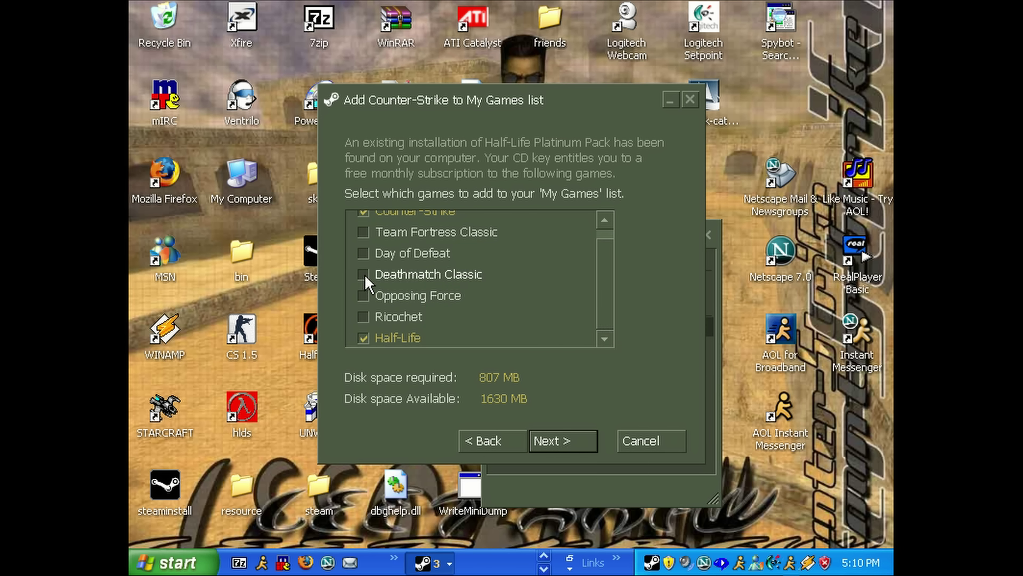
# Re-check Opposing Force and Deathmatch Classic, confirm the four games, and start conversion keeping old files
pyautogui.click(366, 295)
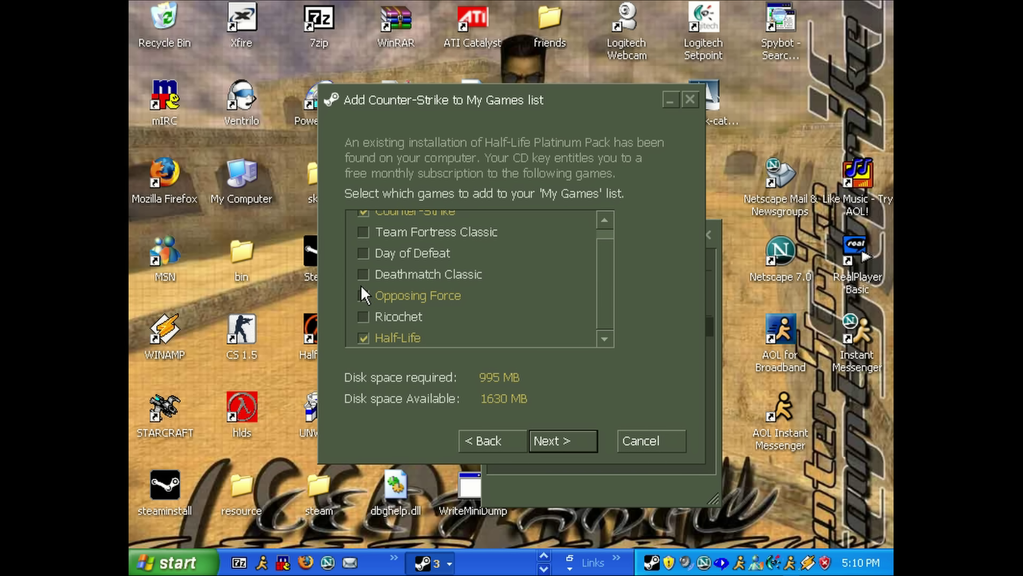
pyautogui.click(367, 276)
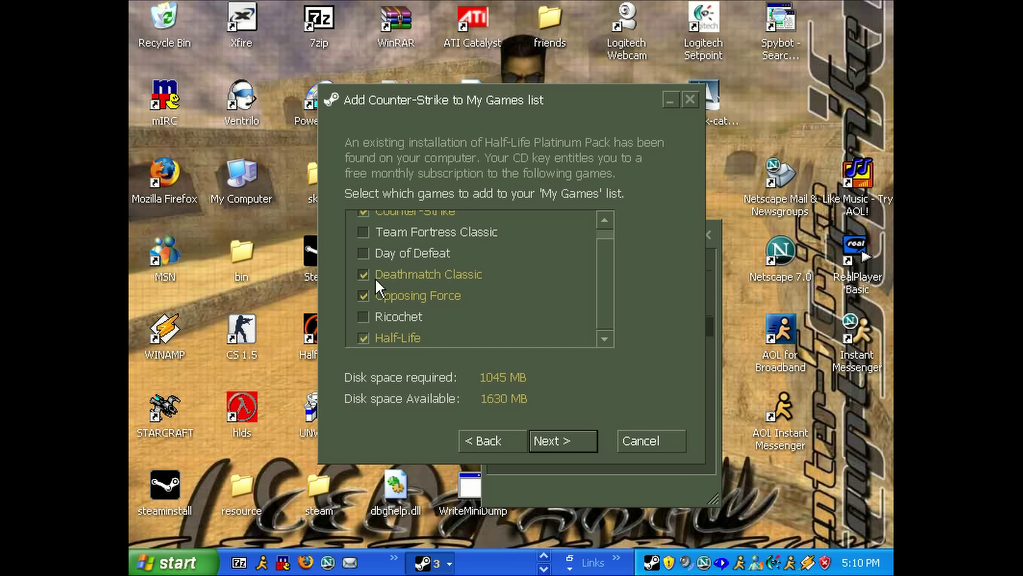
pyautogui.click(569, 441)
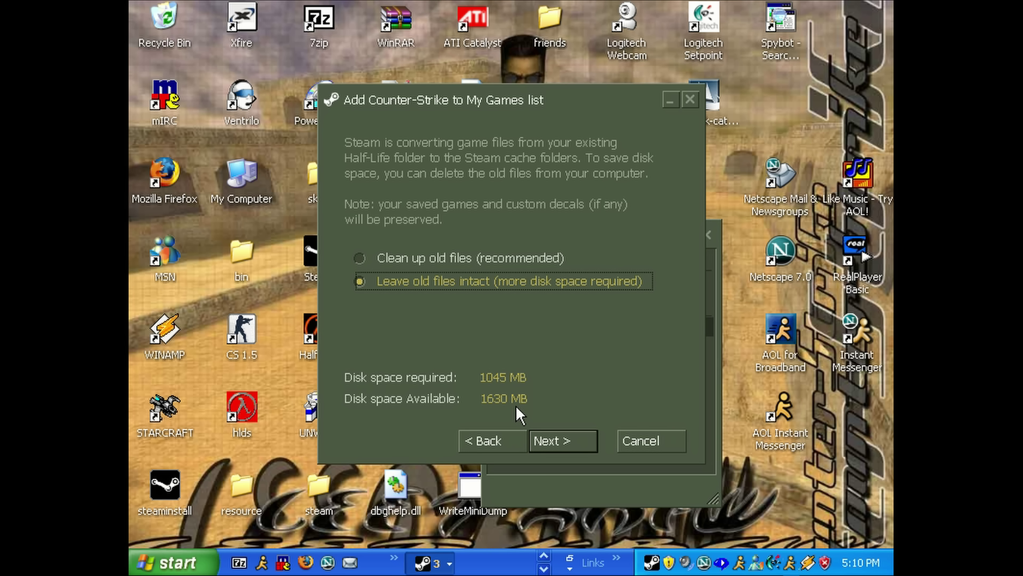
pyautogui.click(568, 439)
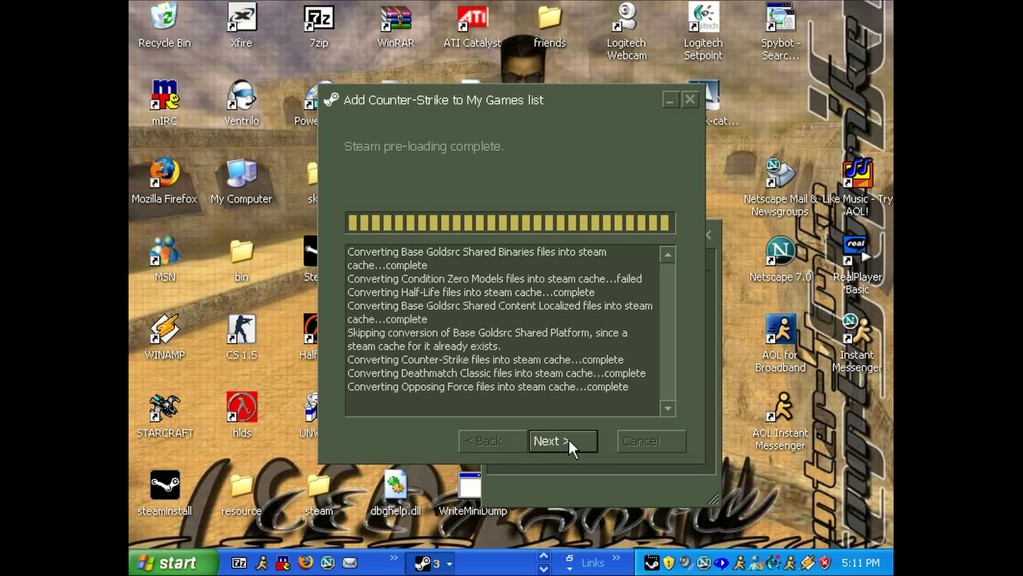
# Finish the add-games wizard and launch Counter-Strike from My Games
pyautogui.click(569, 438)
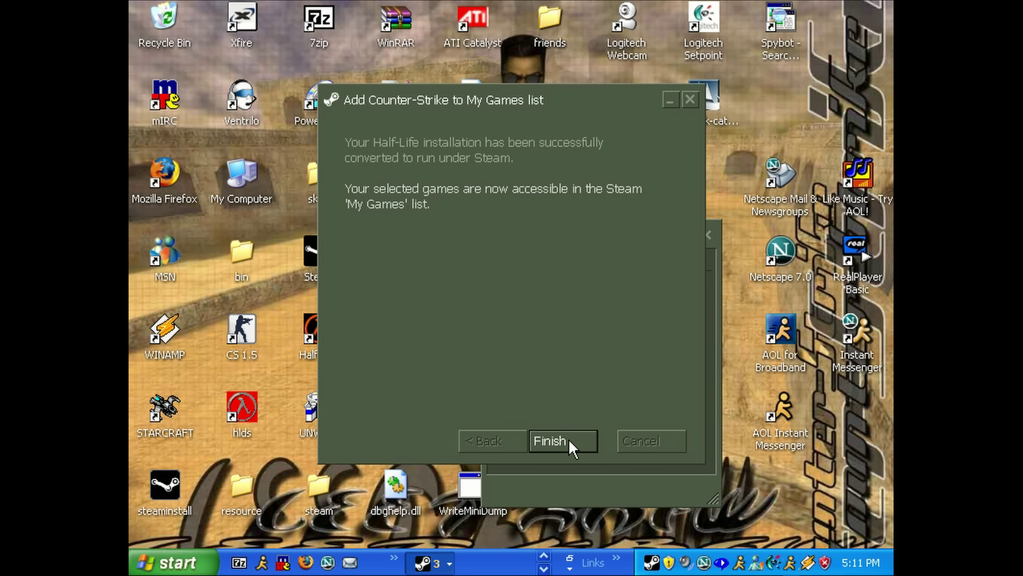
pyautogui.click(564, 440)
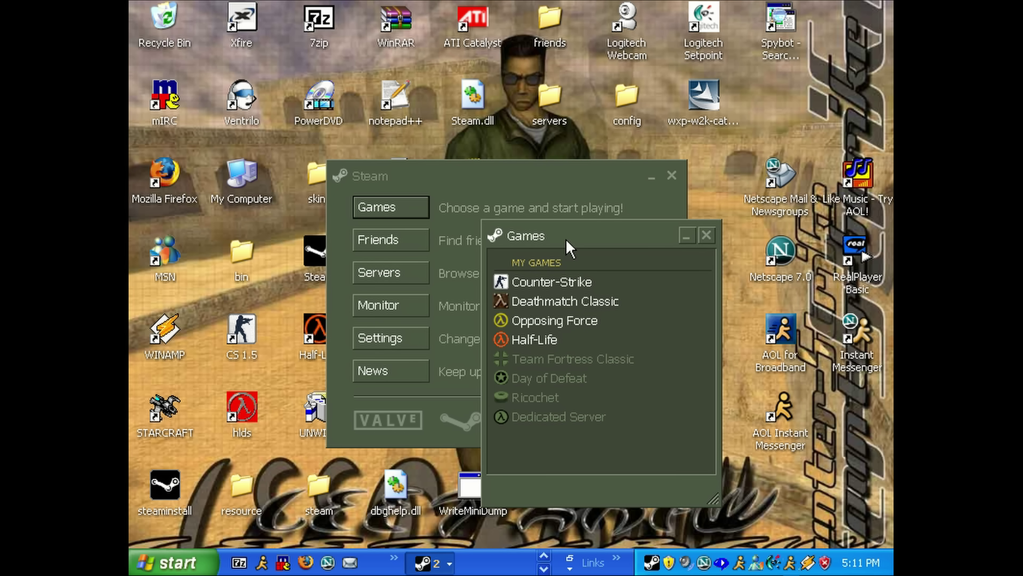
pyautogui.click(562, 283)
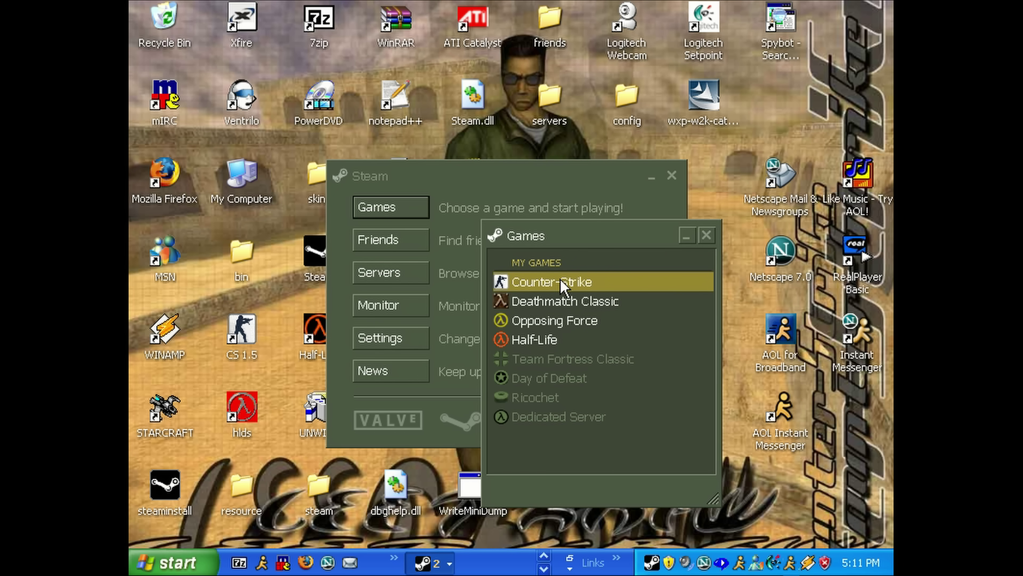
pyautogui.doubleClick(562, 283)
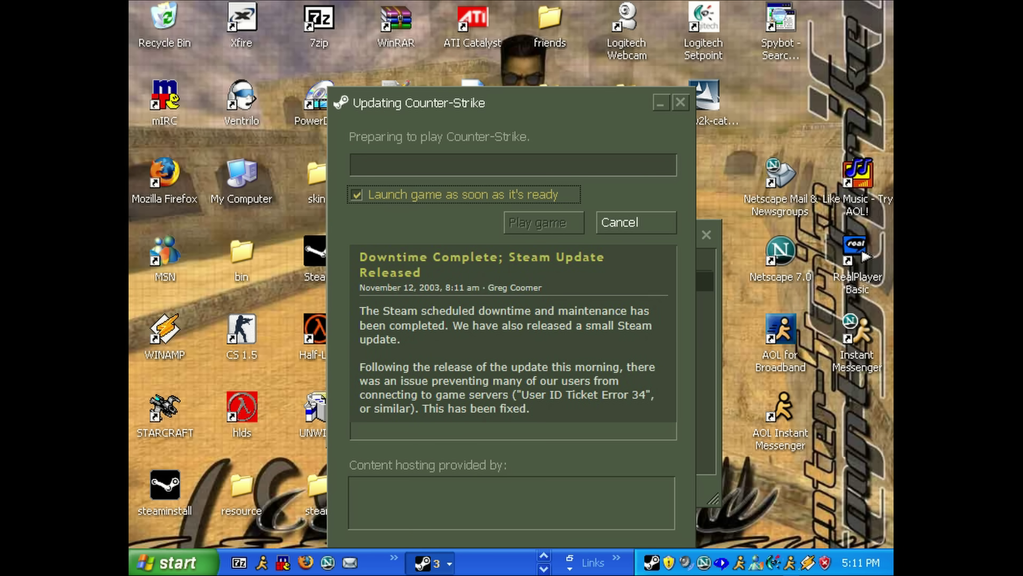